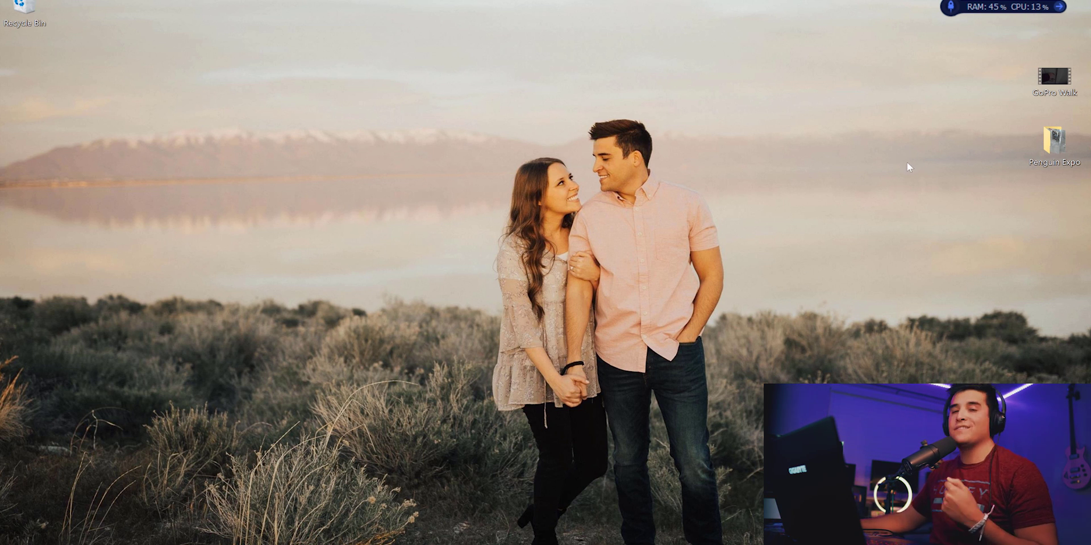
{"action": "mouse_move", "coordinate": [921, 544]}
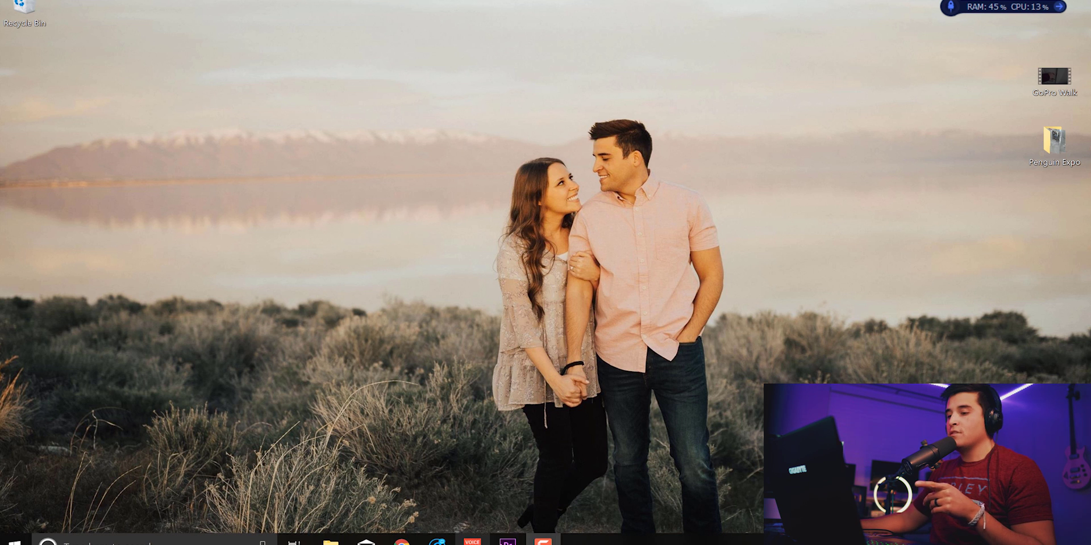
{"action": "mouse_move", "coordinate": [508, 542]}
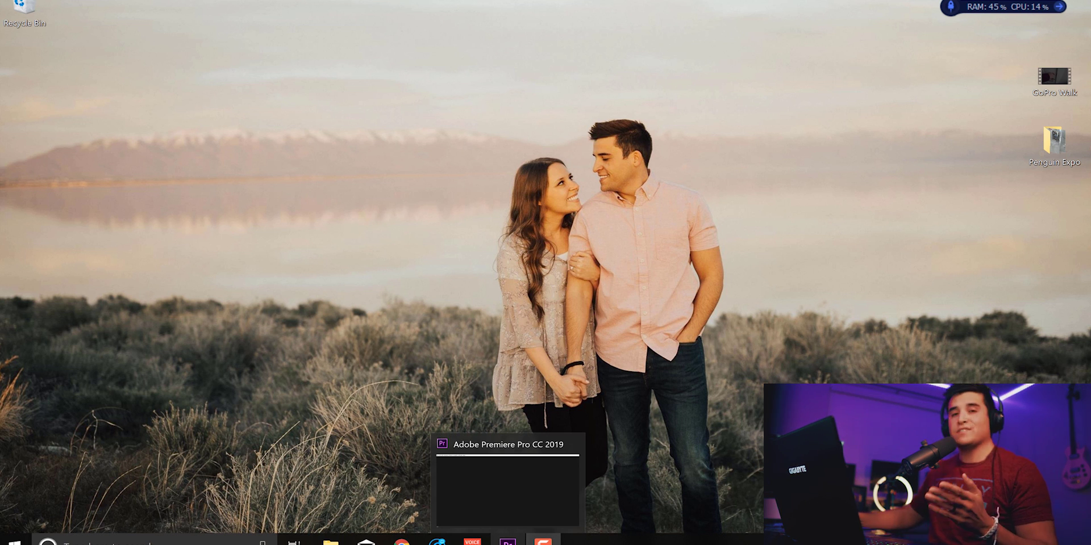
{"action": "double_click", "coordinate": [1059, 82]}
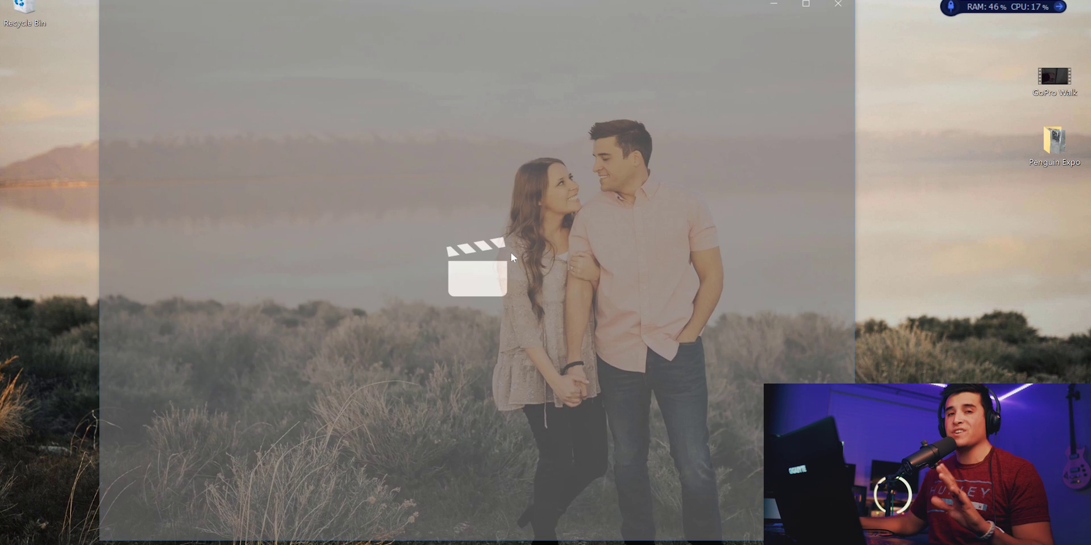
{"action": "left_click", "coordinate": [838, 4]}
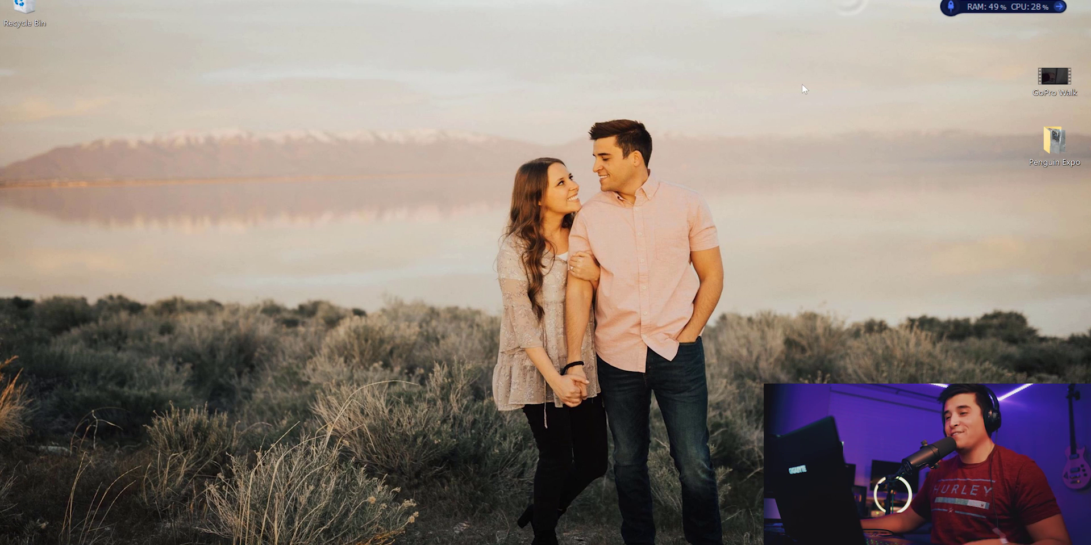
Switch to Adobe Premiere Pro and start a new project.
{"action": "mouse_move", "coordinate": [543, 541]}
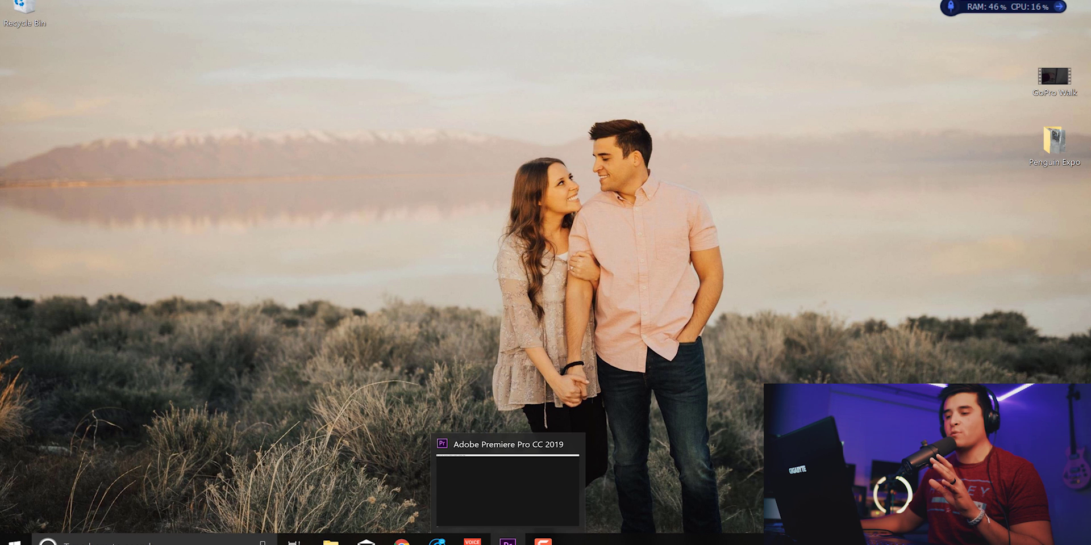
{"action": "left_click", "coordinate": [507, 541]}
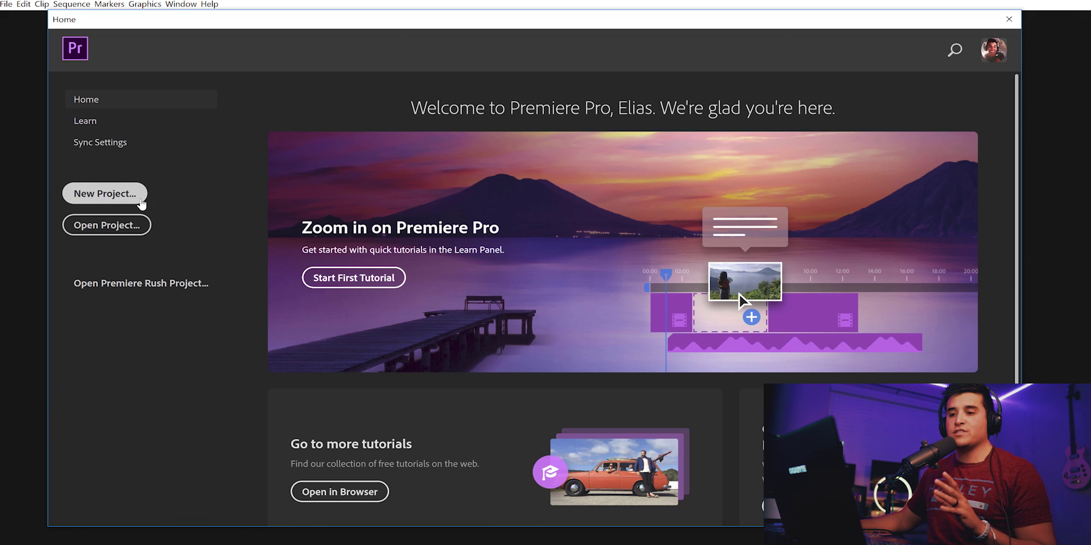
{"action": "left_click", "coordinate": [139, 204]}
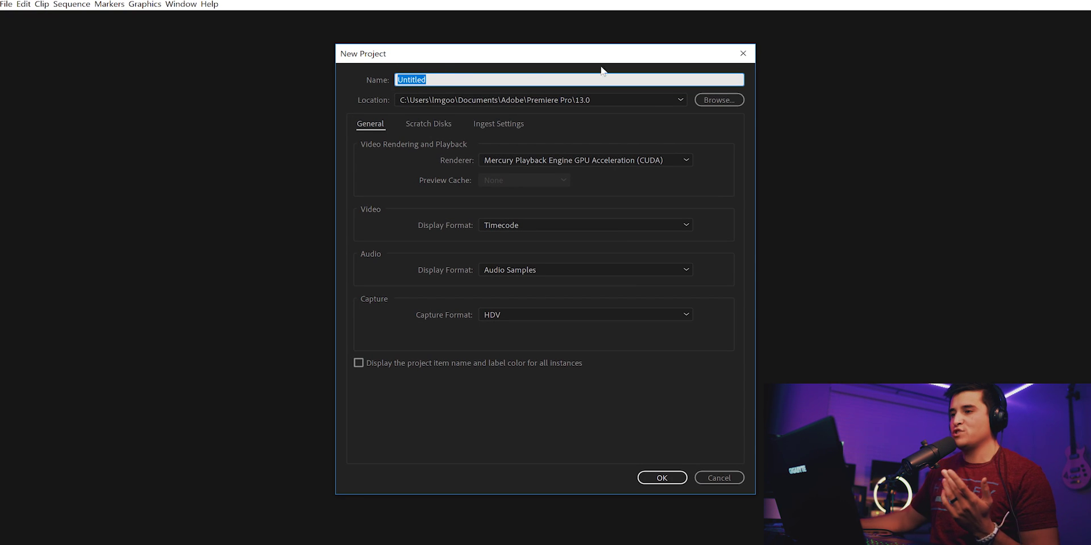
Create a folder named Keybinds on the Desktop and choose it as the new project's location.
{"action": "left_click", "coordinate": [717, 101]}
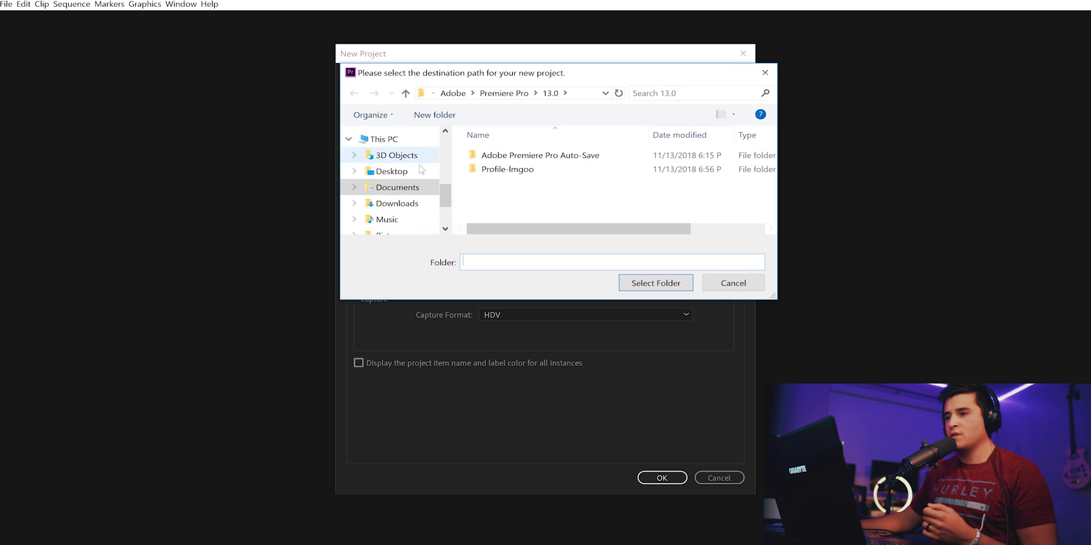
{"action": "left_click", "coordinate": [390, 171]}
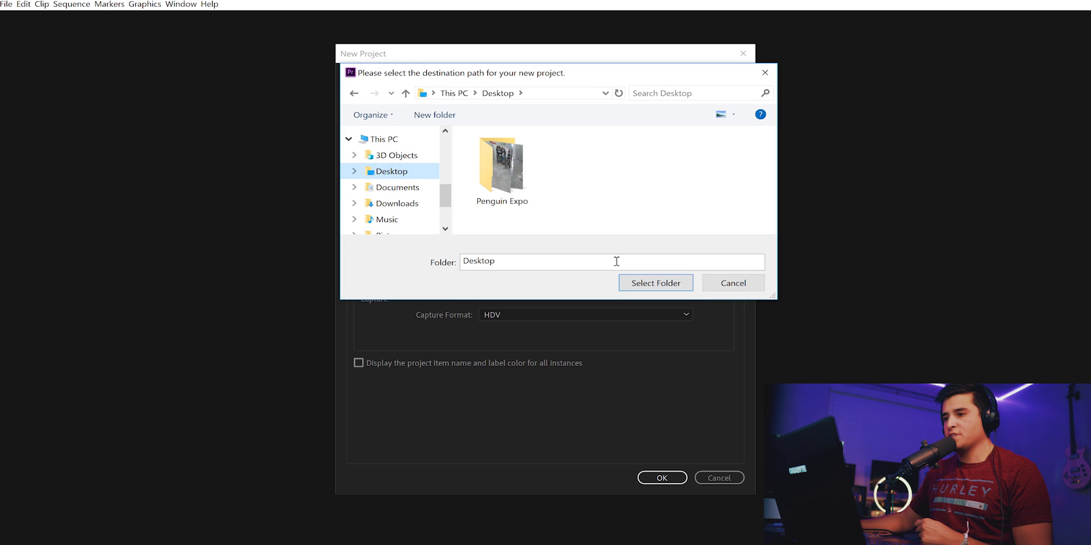
{"action": "right_click", "coordinate": [619, 190]}
{"action": "mouse_move", "coordinate": [712, 337]}
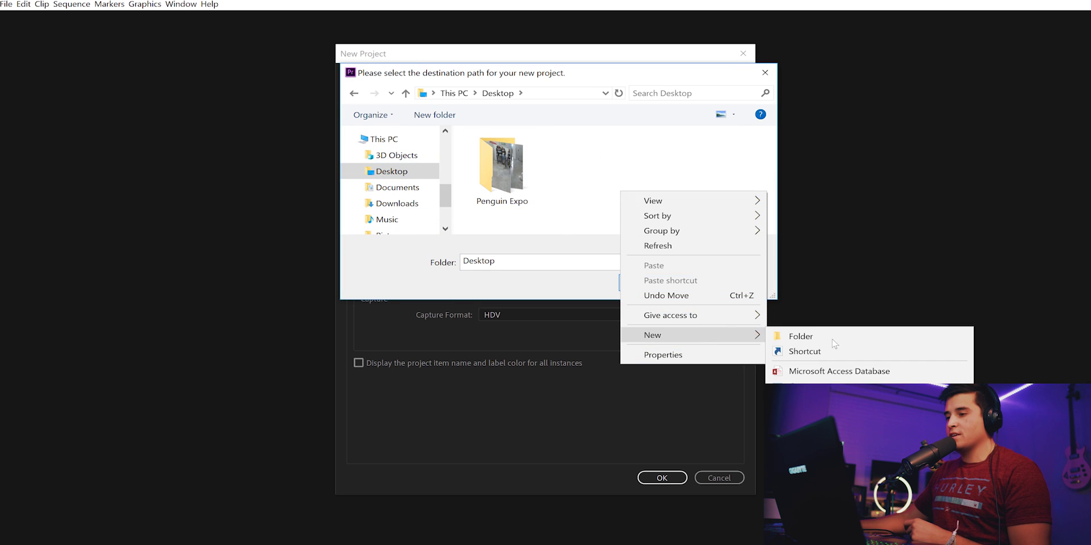
{"action": "left_click", "coordinate": [818, 334]}
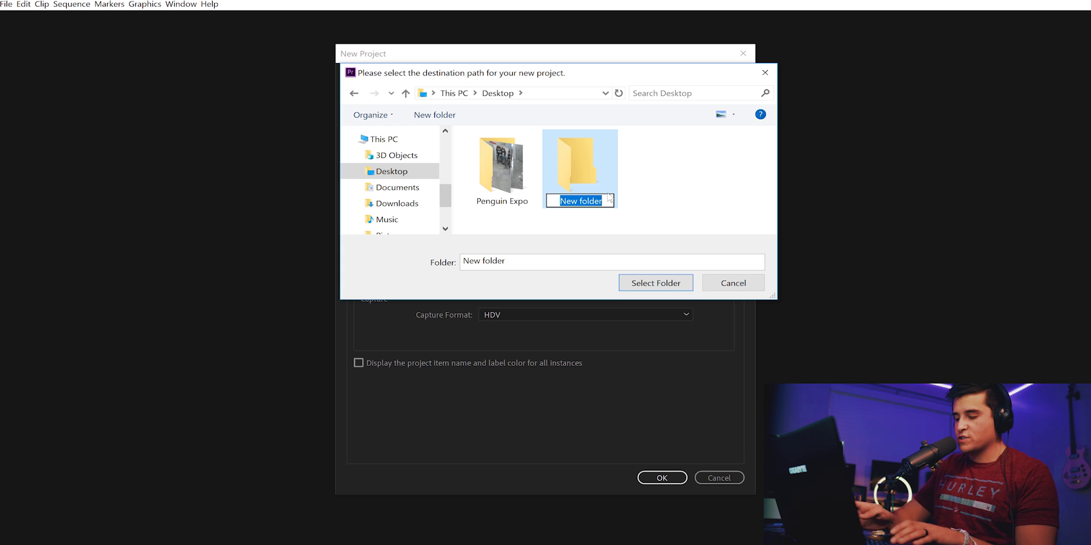
{"action": "type", "text": "Keybinds"}
{"action": "key", "text": "Return"}
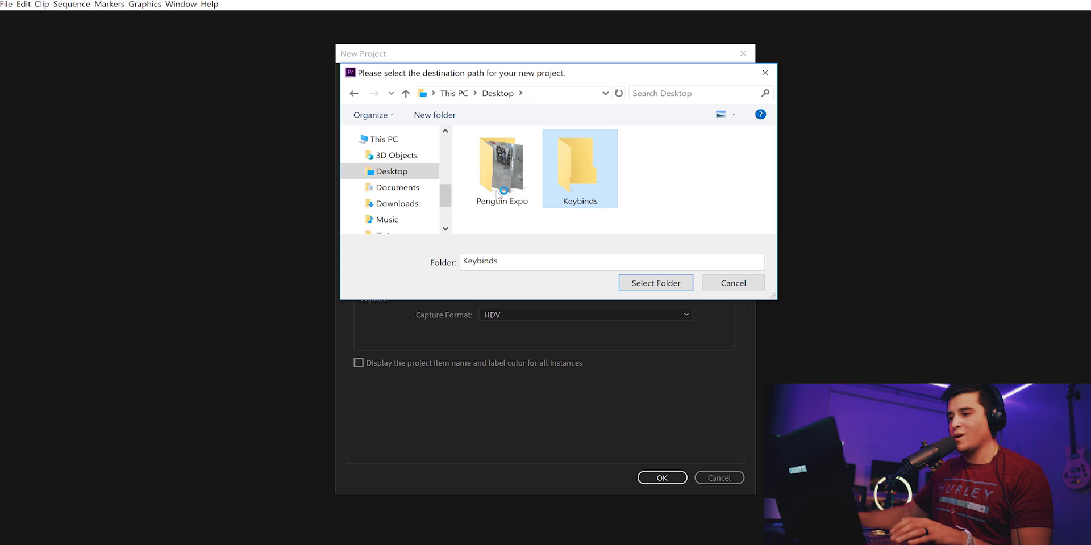
{"action": "left_click", "coordinate": [664, 282]}
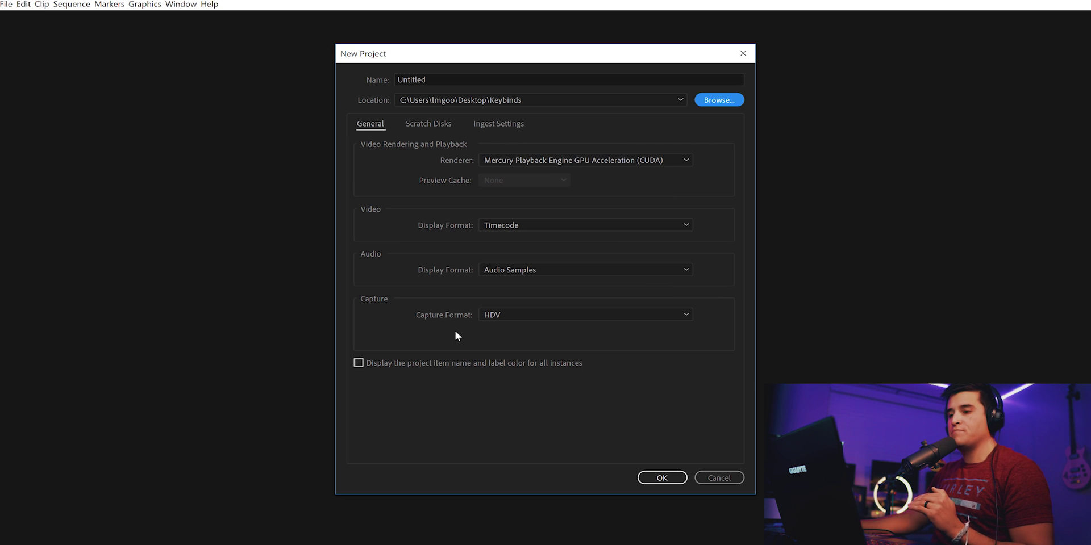
Try DV as the new project's capture format.
{"action": "left_click", "coordinate": [525, 314]}
{"action": "left_click", "coordinate": [544, 347]}
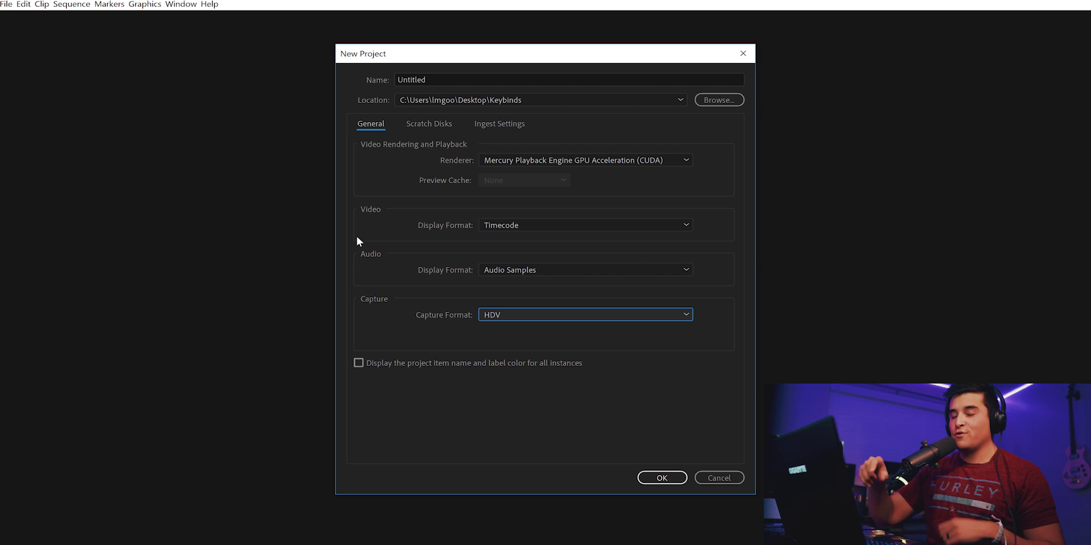
{"action": "left_click", "coordinate": [505, 314]}
{"action": "left_click", "coordinate": [513, 331]}
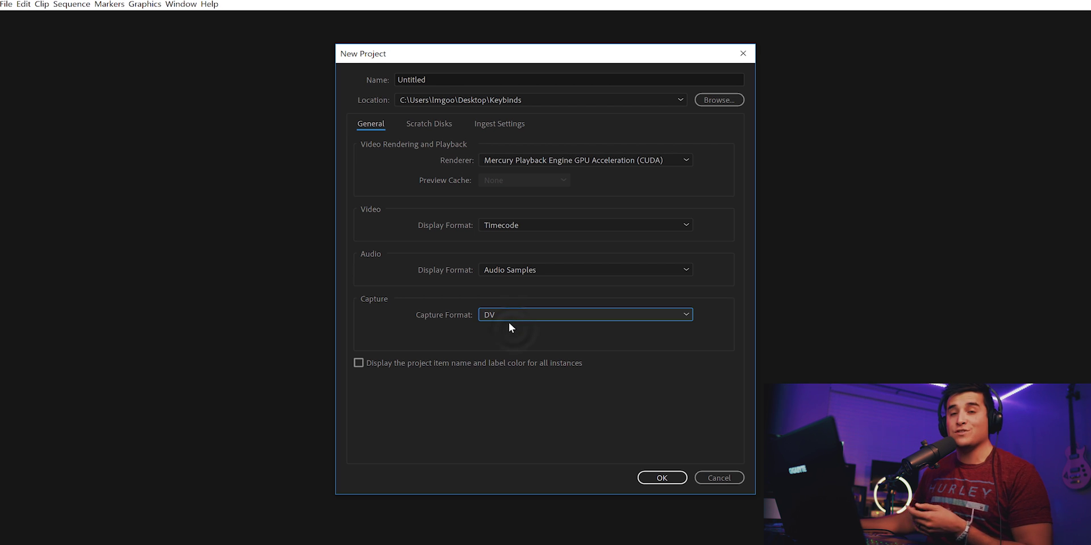
Set the capture format to HDV and create the project.
{"action": "left_click", "coordinate": [562, 316]}
{"action": "left_click", "coordinate": [540, 344]}
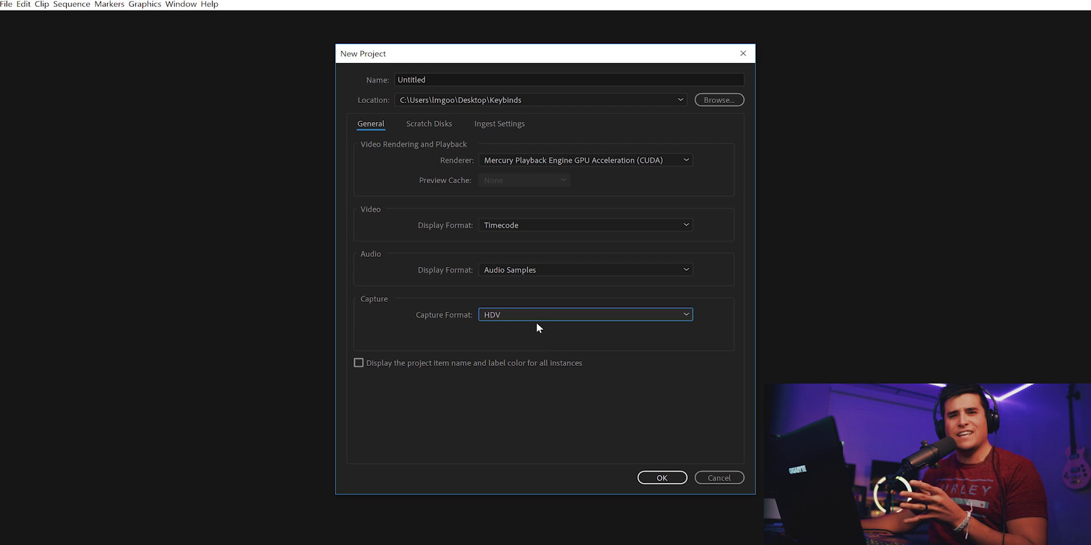
{"action": "left_click", "coordinate": [664, 478]}
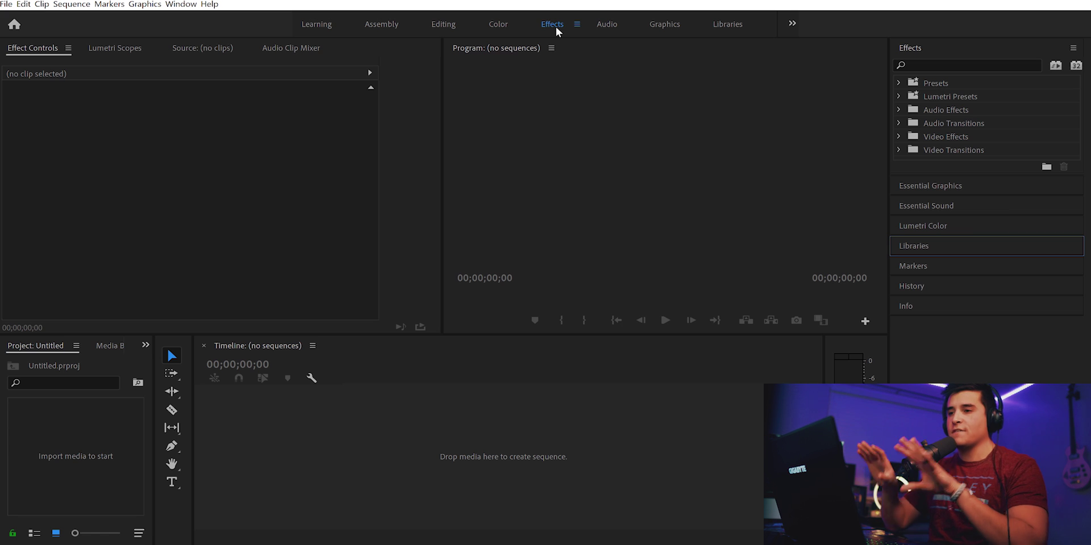
Look at the Learning, Effects and Color workspaces and return to the Effects workspace.
{"action": "left_click", "coordinate": [316, 24]}
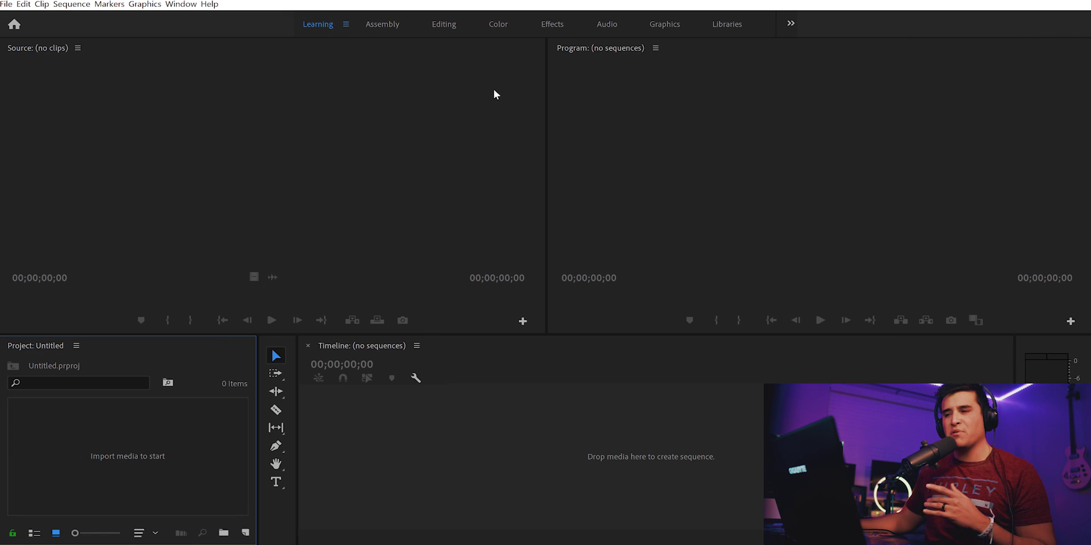
{"action": "left_click", "coordinate": [551, 24]}
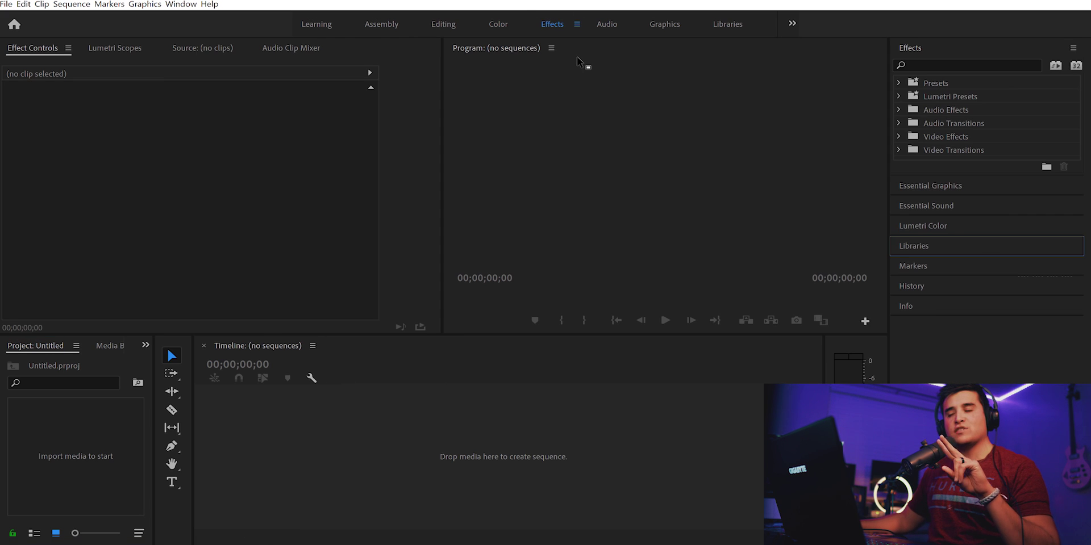
{"action": "left_click", "coordinate": [498, 24]}
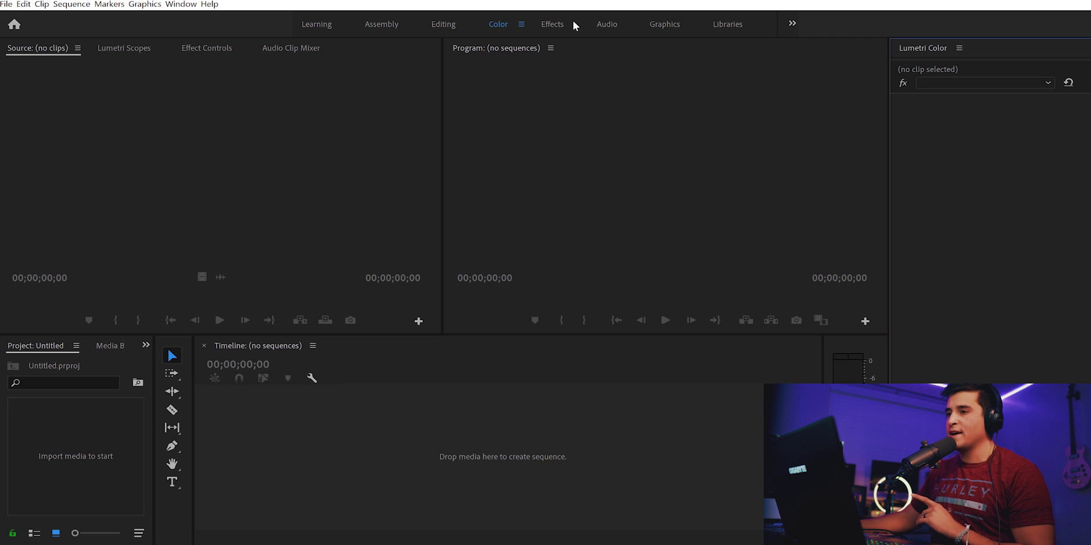
{"action": "left_click", "coordinate": [552, 24]}
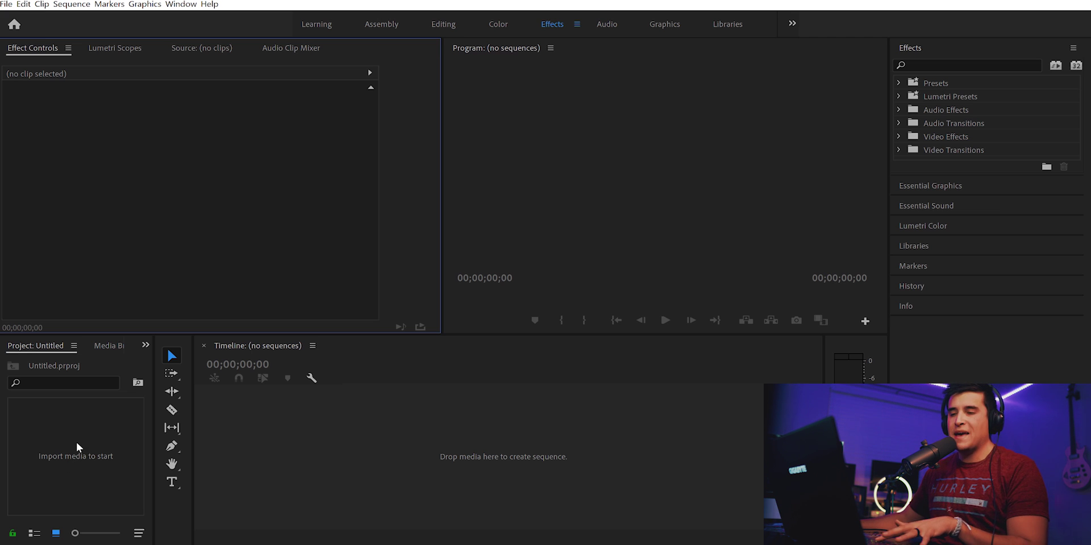
Create a new sequence from the Digital SLR preset DSLR 1080p30, keeping the name Sequence 01.
{"action": "key", "text": "ctrl+n"}
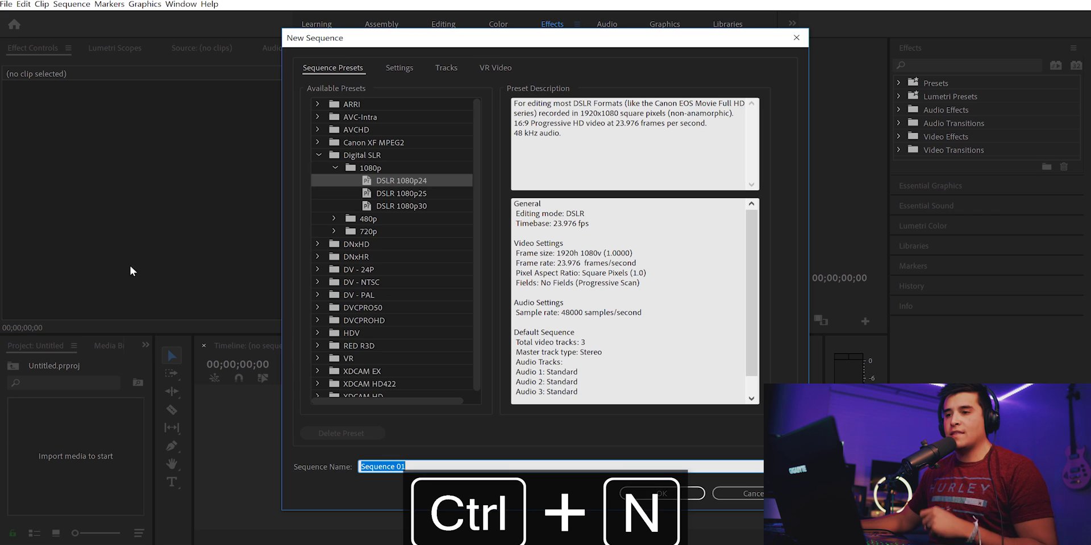
{"action": "left_click", "coordinate": [401, 205]}
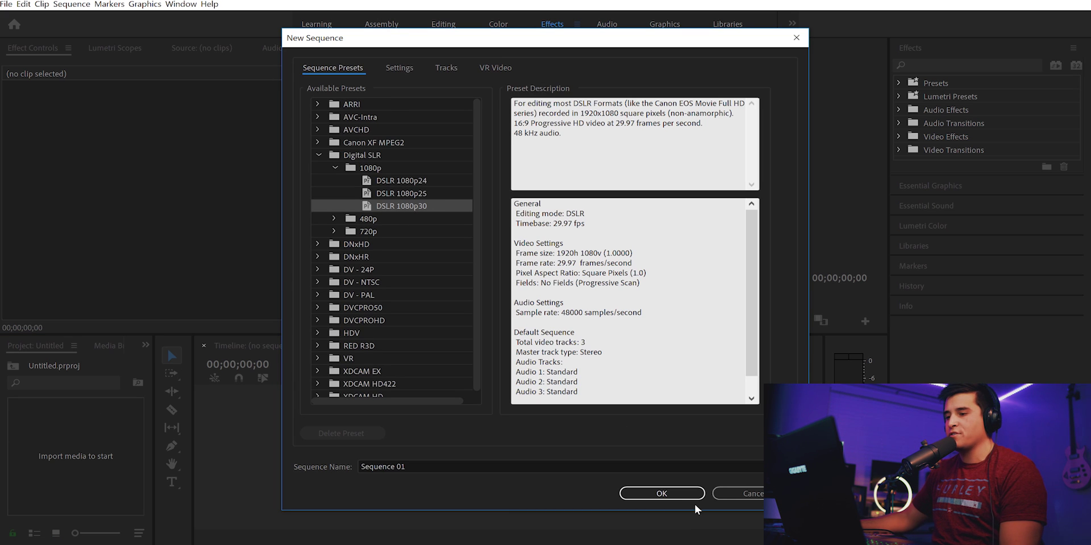
{"action": "left_click", "coordinate": [662, 494]}
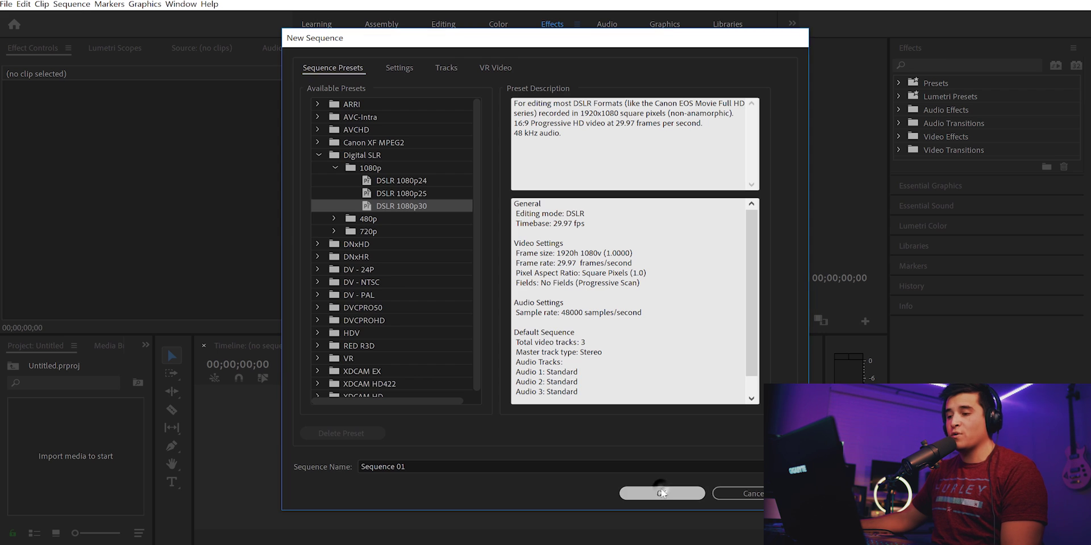
Open the settings of Sequence 01 and set its timebase to 24.00 frames/second.
{"action": "left_click", "coordinate": [71, 5]}
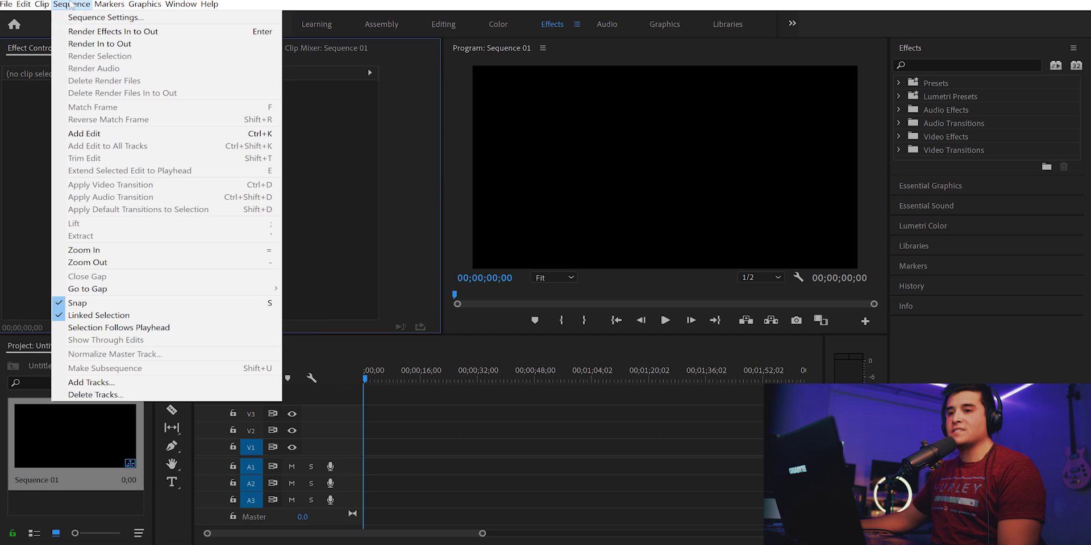
{"action": "left_click", "coordinate": [105, 17]}
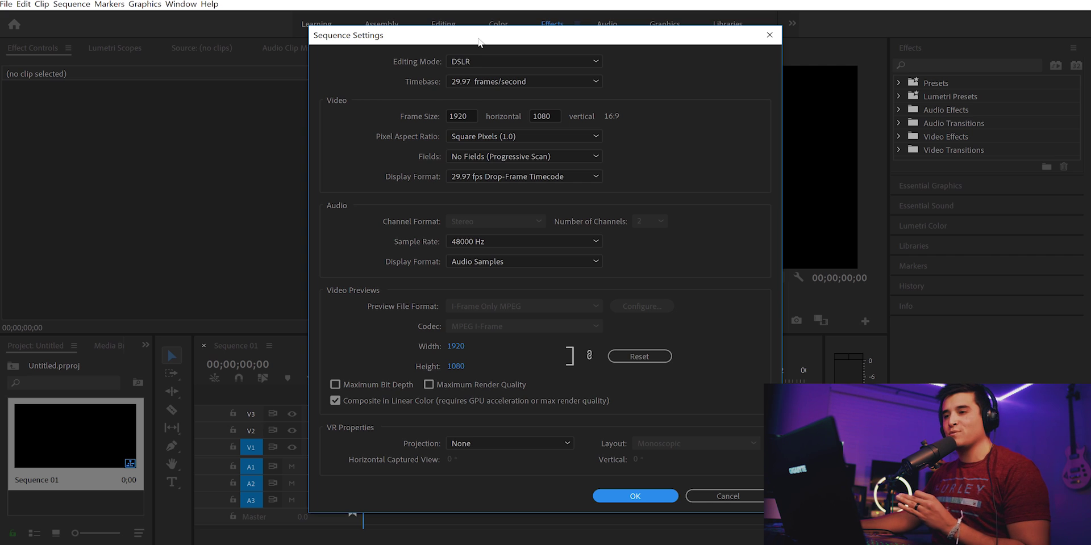
{"action": "left_click", "coordinate": [489, 81]}
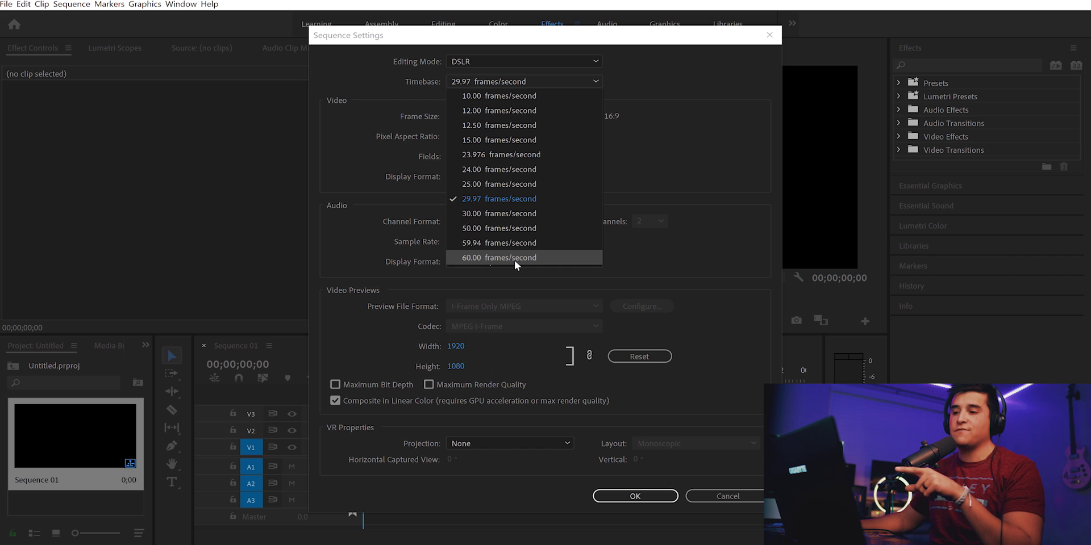
{"action": "left_click", "coordinate": [366, 175]}
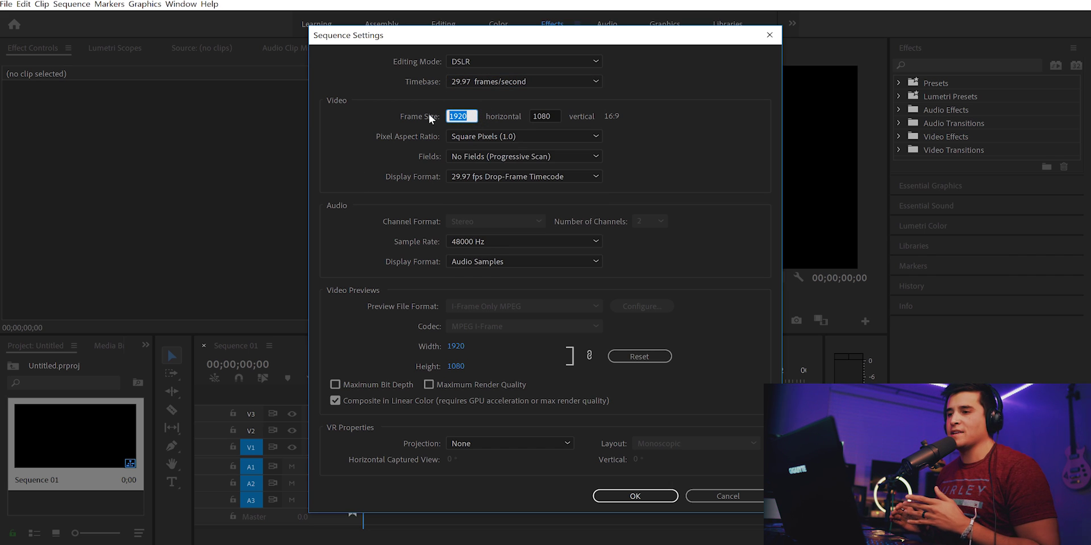
{"action": "left_click", "coordinate": [463, 83]}
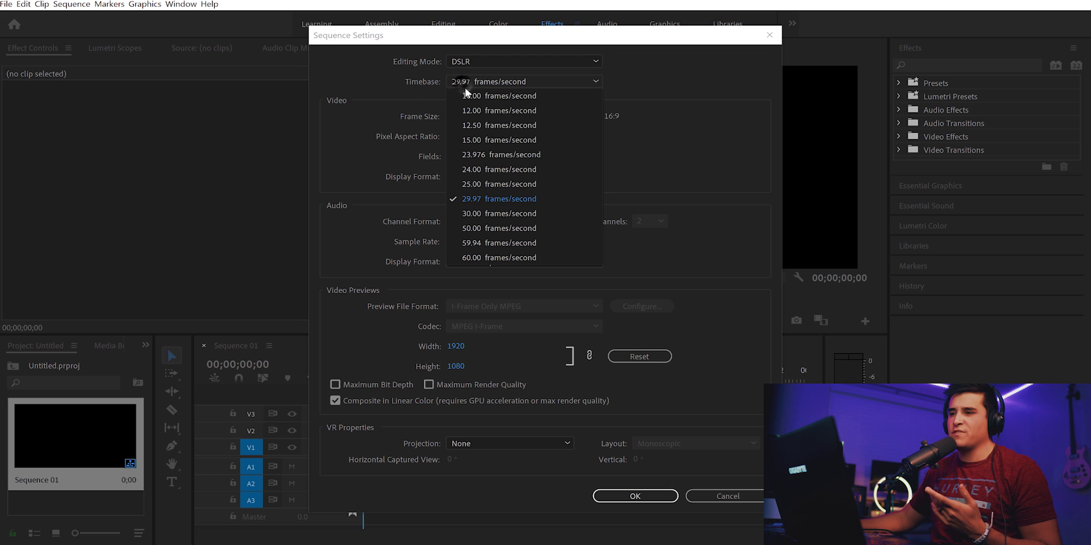
{"action": "left_click", "coordinate": [504, 169]}
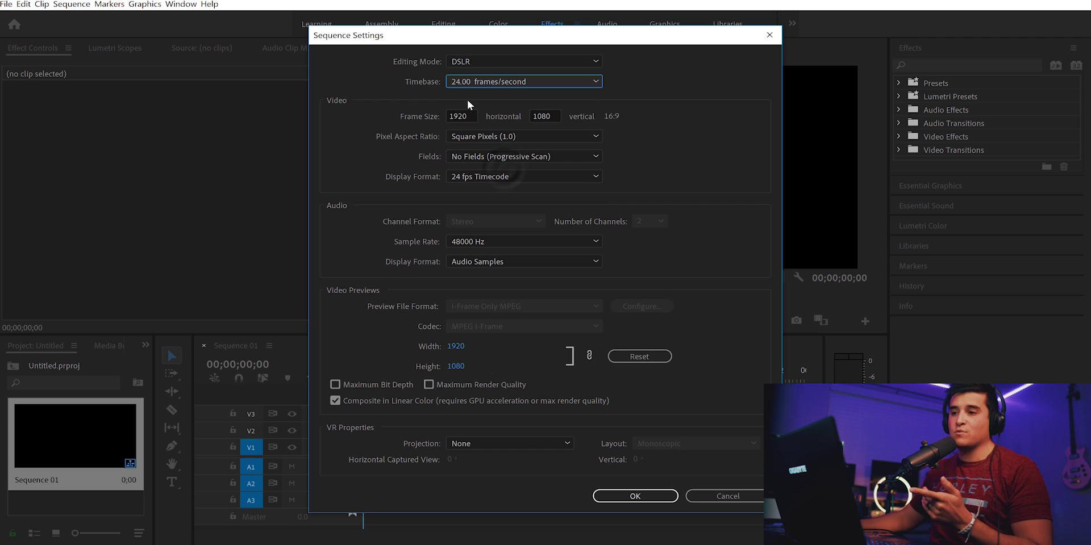
Set the sequence's frame size to 3840 horizontal by 2160 vertical and apply the settings.
{"action": "left_click_drag", "start_coordinate": [470, 114], "coordinate": [448, 118]}
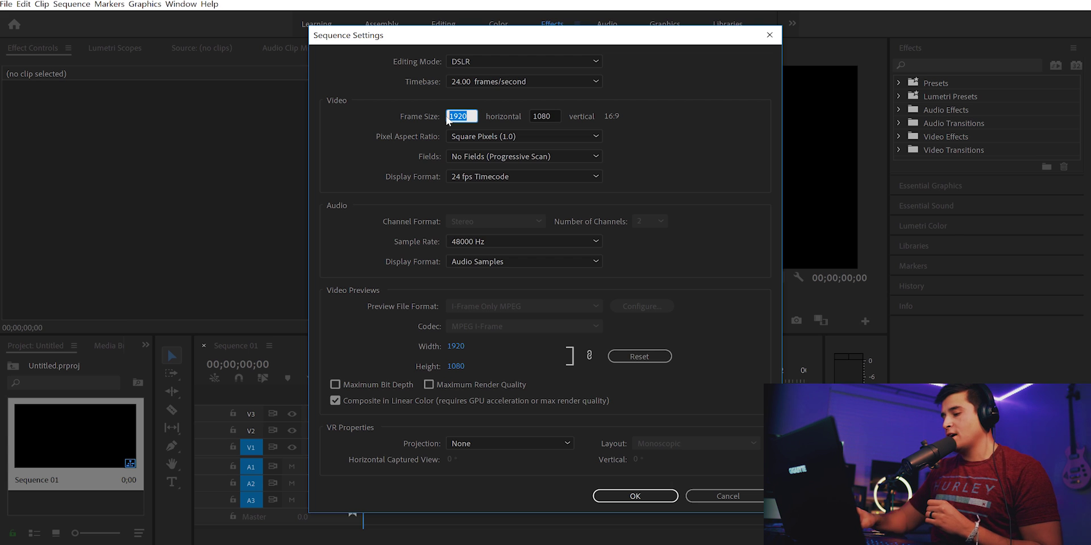
{"action": "type", "text": "3840"}
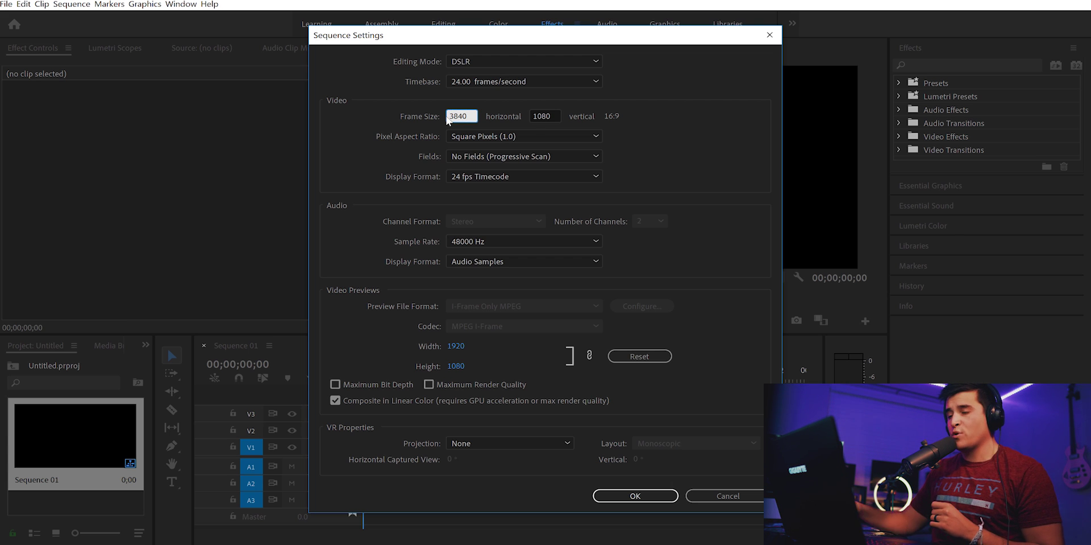
{"action": "left_click", "coordinate": [533, 120]}
{"action": "type", "text": "2160"}
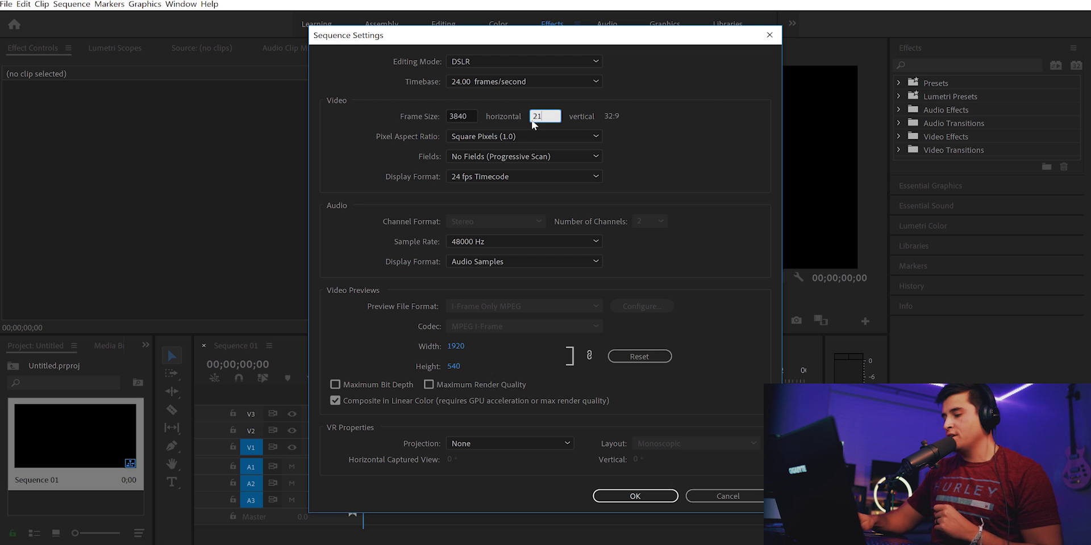
{"action": "key", "text": "Tab"}
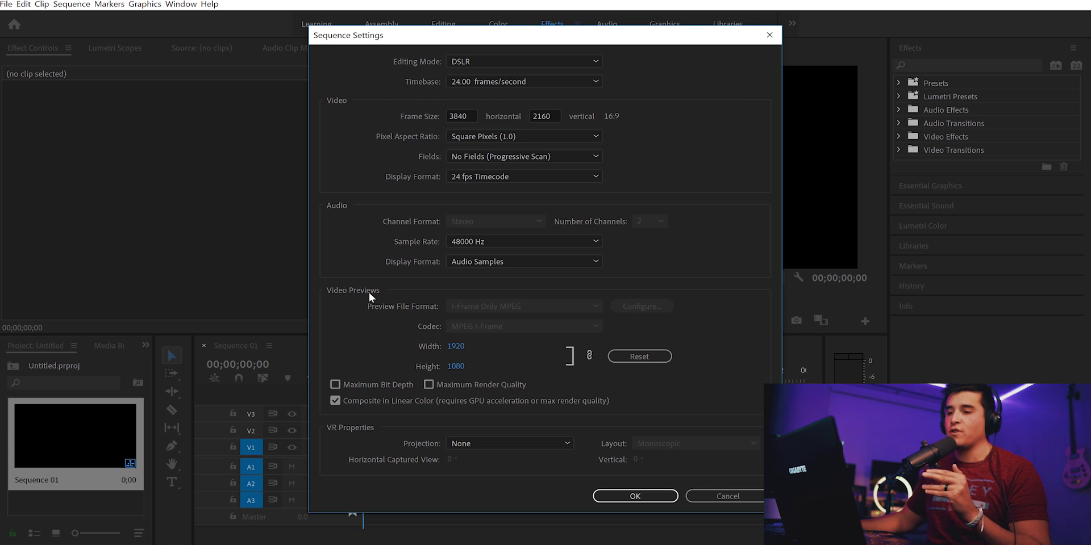
{"action": "key", "text": "Return"}
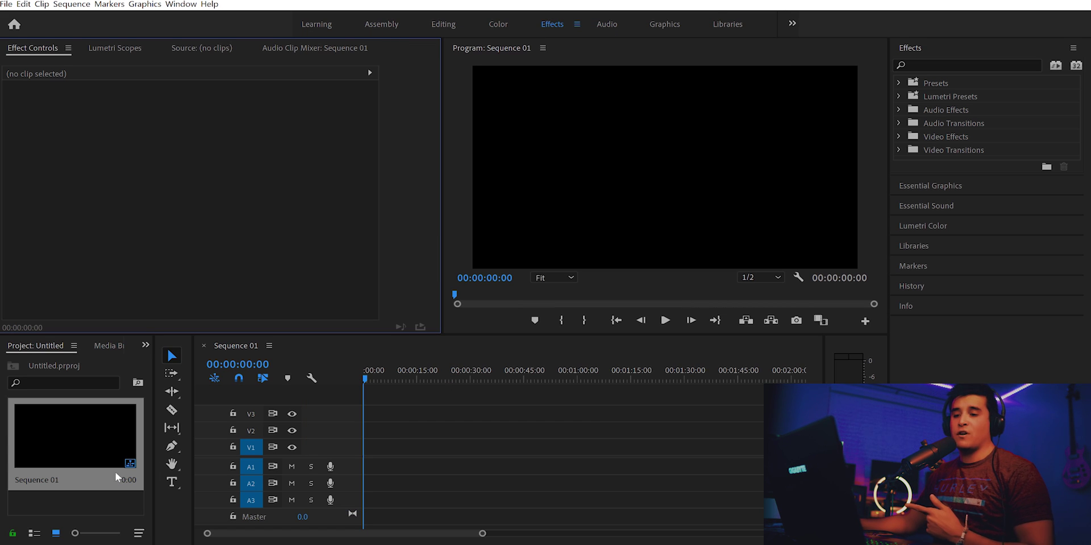
Import the GoPro Walk video from the Desktop into the project.
{"action": "left_click", "coordinate": [62, 508]}
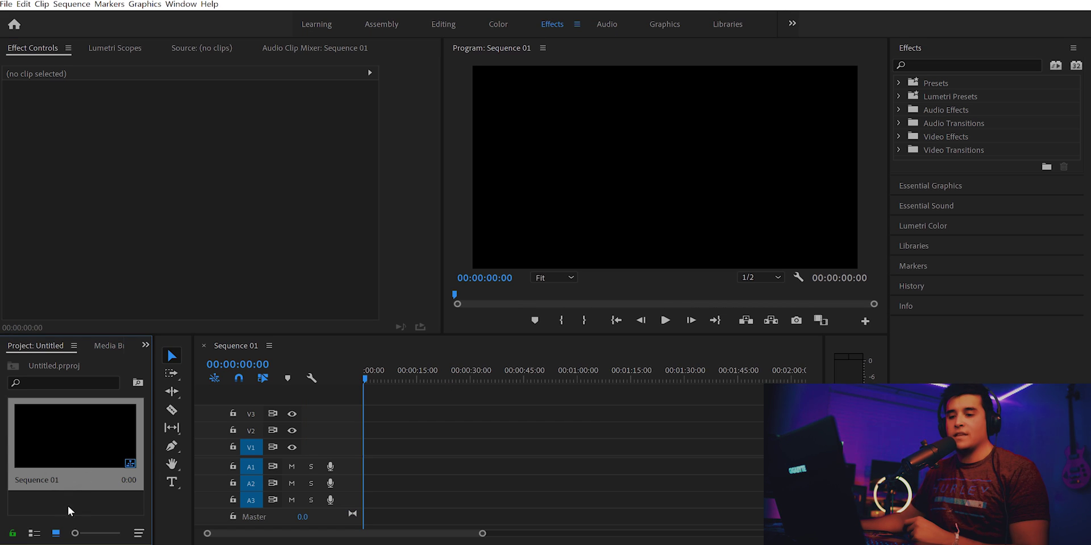
{"action": "double_click", "coordinate": [88, 514]}
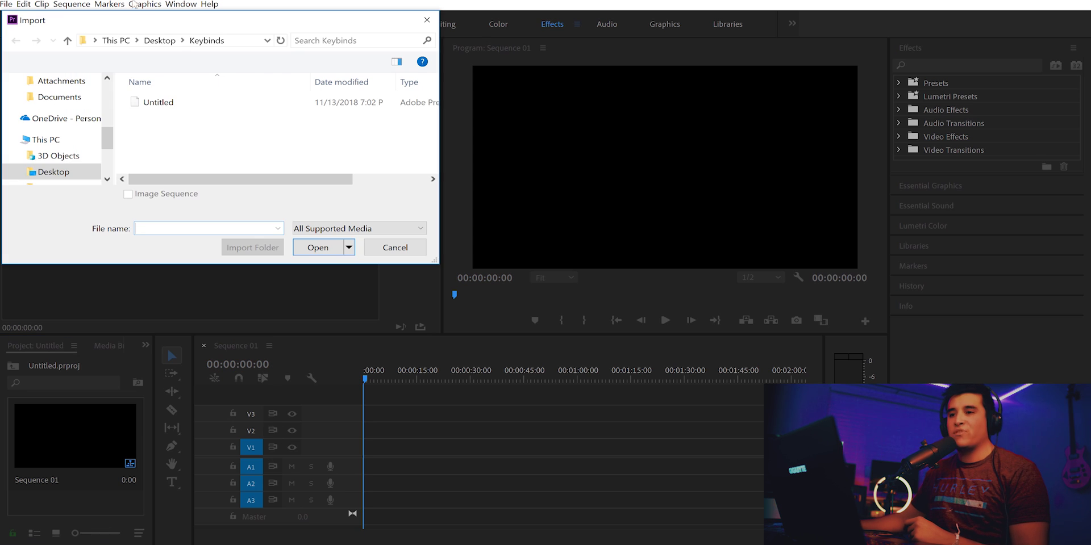
{"action": "left_click", "coordinate": [71, 172]}
{"action": "left_click", "coordinate": [338, 122]}
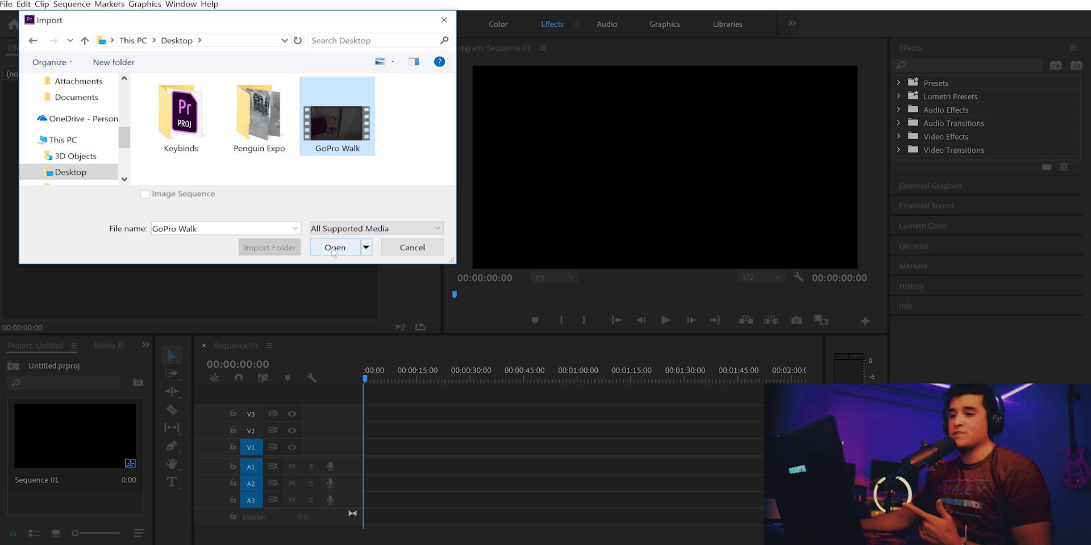
{"action": "left_click", "coordinate": [335, 248]}
Place GoPro Walk.mp4 at the start of Sequence 01, keep the existing sequence settings, and move the playhead to 00:00:13:14.
{"action": "left_click_drag", "start_coordinate": [68, 465], "coordinate": [372, 475]}
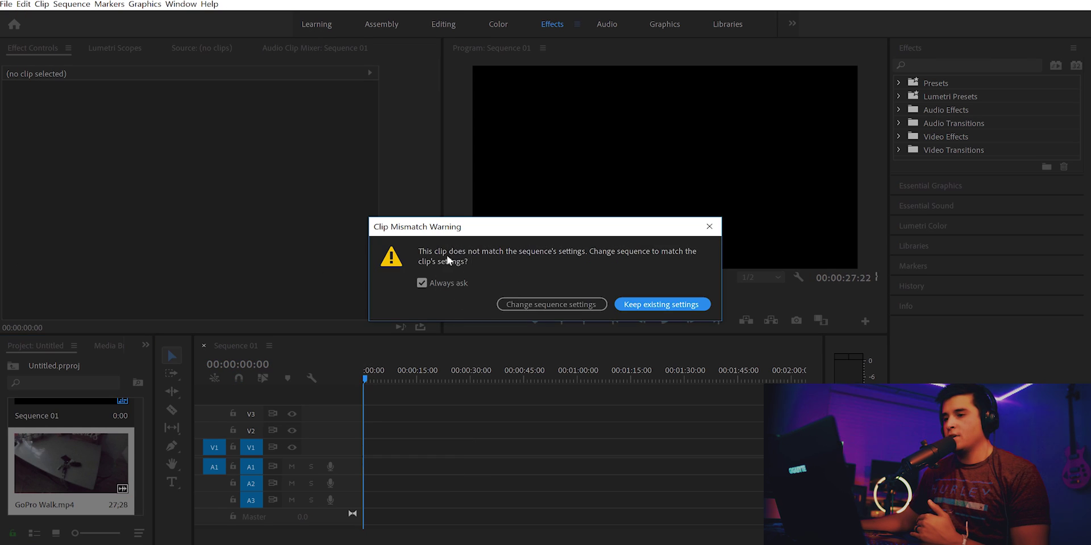
{"action": "left_click", "coordinate": [648, 306]}
{"action": "left_click", "coordinate": [423, 377]}
{"action": "left_click", "coordinate": [410, 378]}
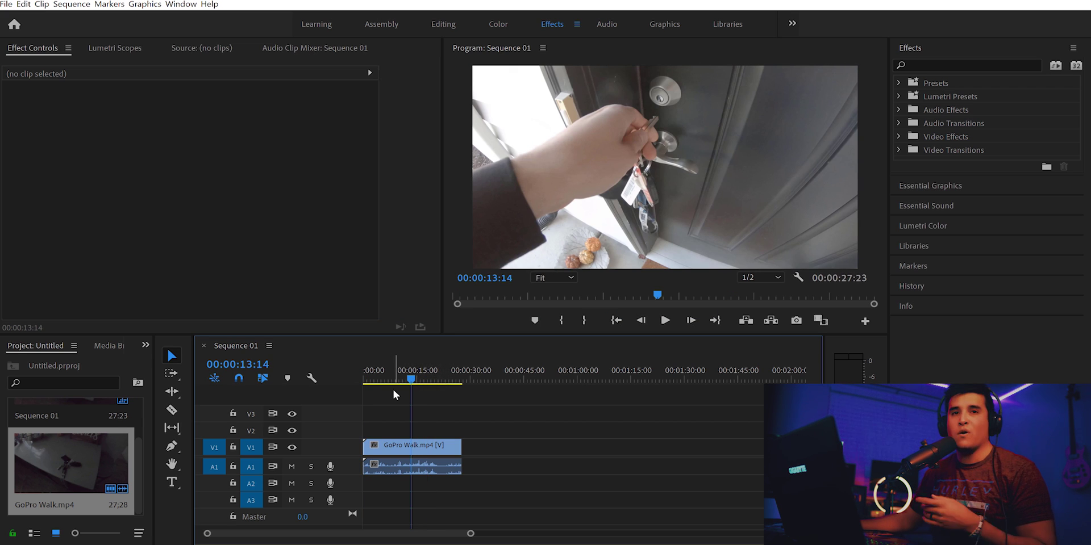
Try lowering the GoPro Walk clip's Motion Scale to 97, and undo the change.
{"action": "left_click", "coordinate": [406, 448]}
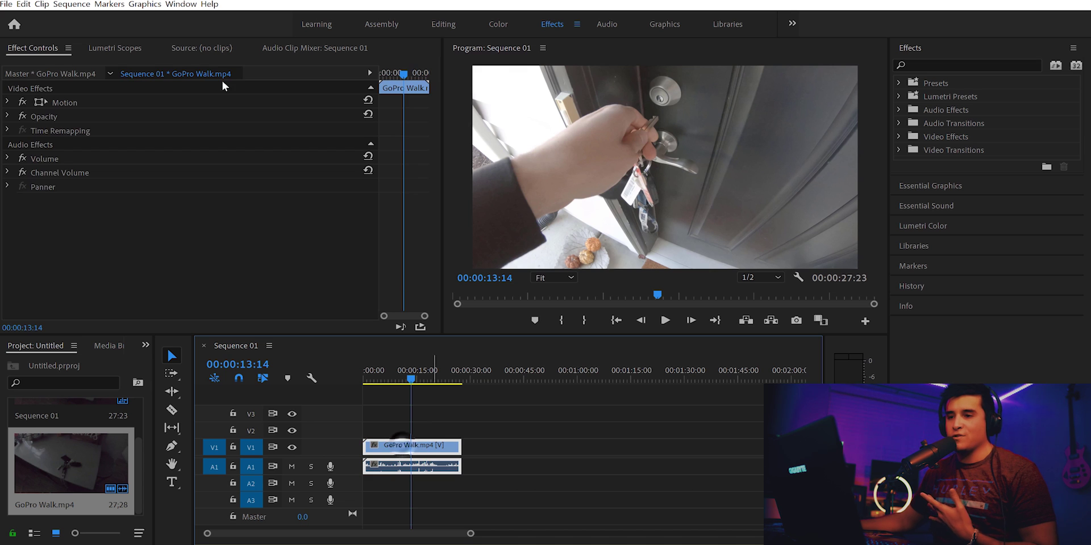
{"action": "left_click", "coordinate": [8, 103]}
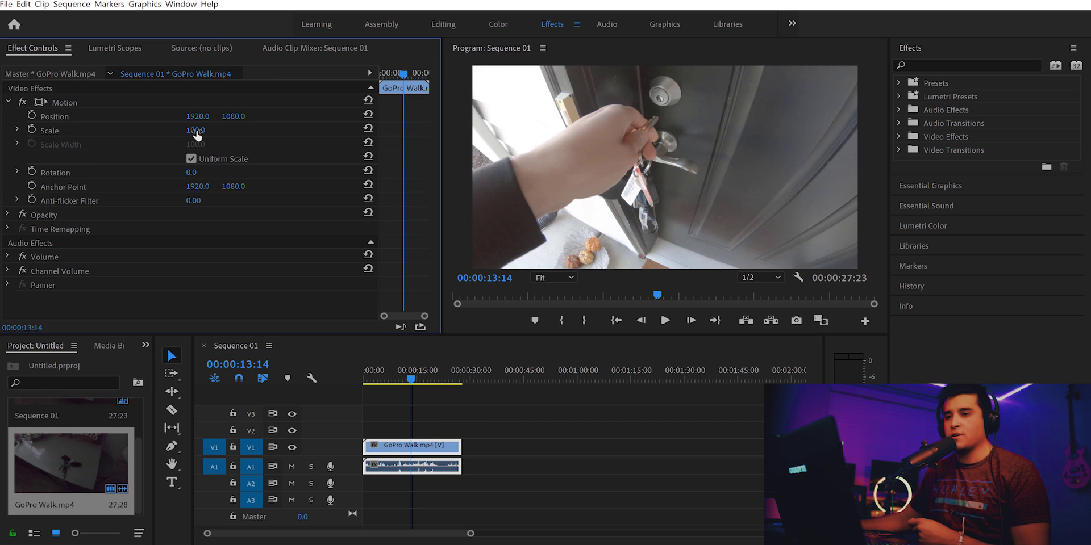
{"action": "left_click_drag", "start_coordinate": [196, 131], "coordinate": [195, 131]}
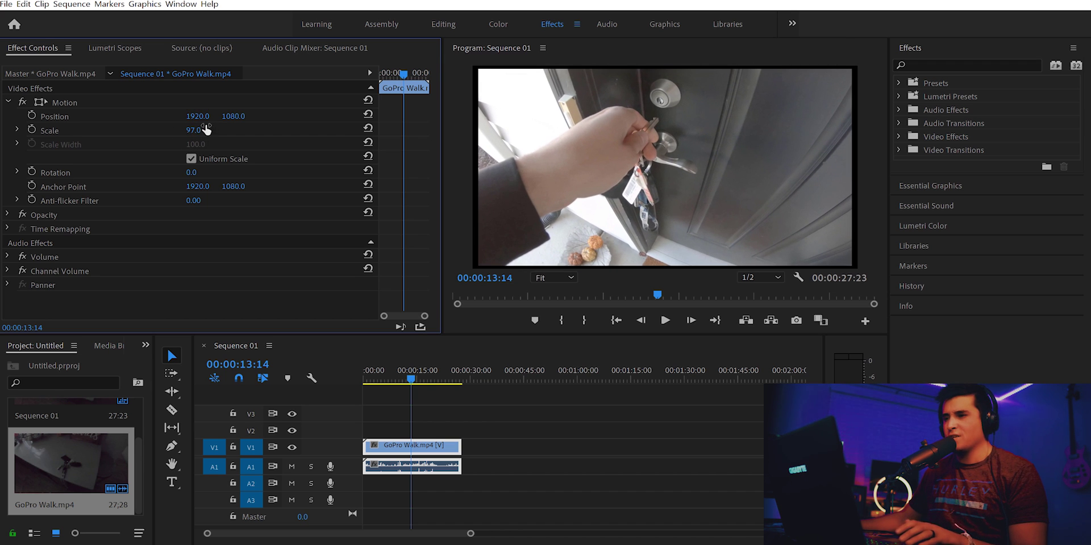
{"action": "key", "text": "ctrl+z"}
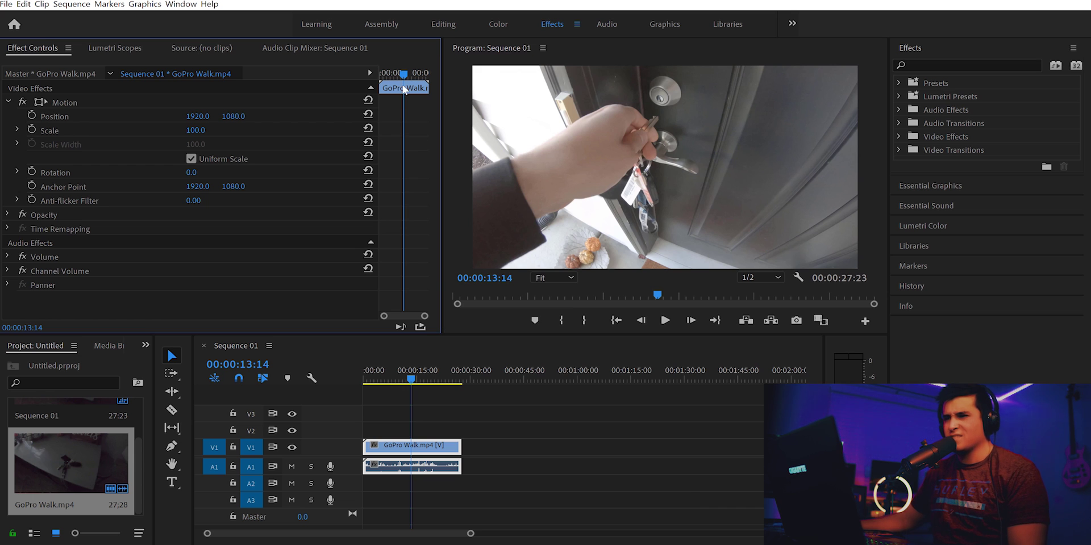
Scrub back through the clip and return the playhead to the start of the sequence.
{"action": "left_click_drag", "start_coordinate": [405, 74], "coordinate": [387, 75]}
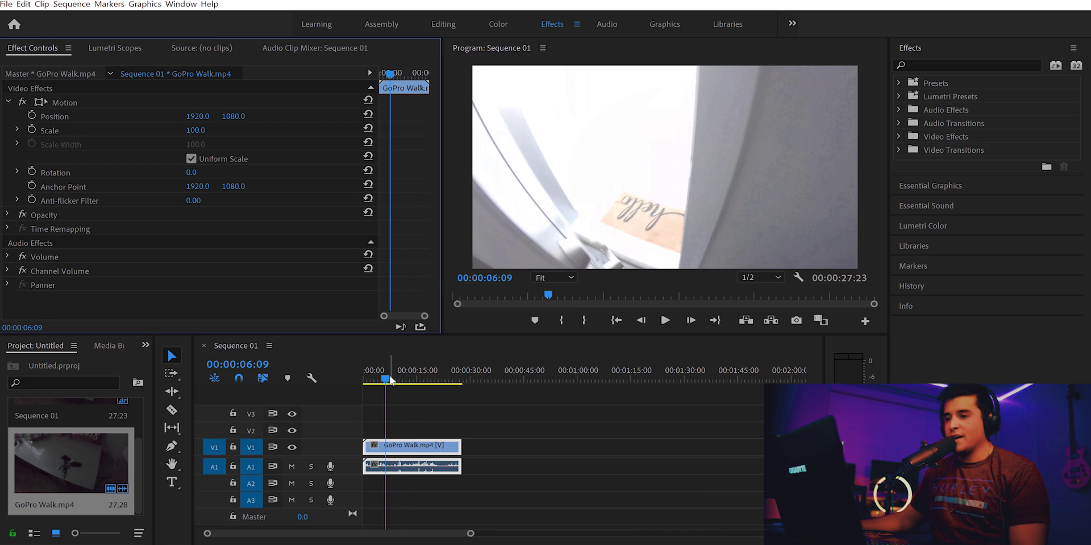
{"action": "left_click", "coordinate": [364, 378]}
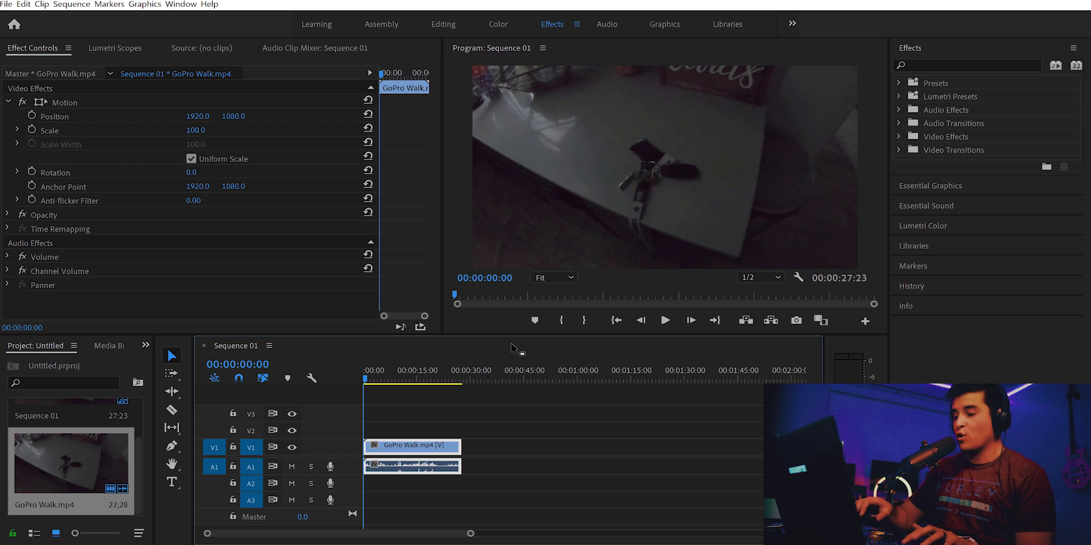
Open the keyboard shortcut editor and examine which commands are assigned to the A and F keys.
{"action": "key", "text": "ctrl+alt+k"}
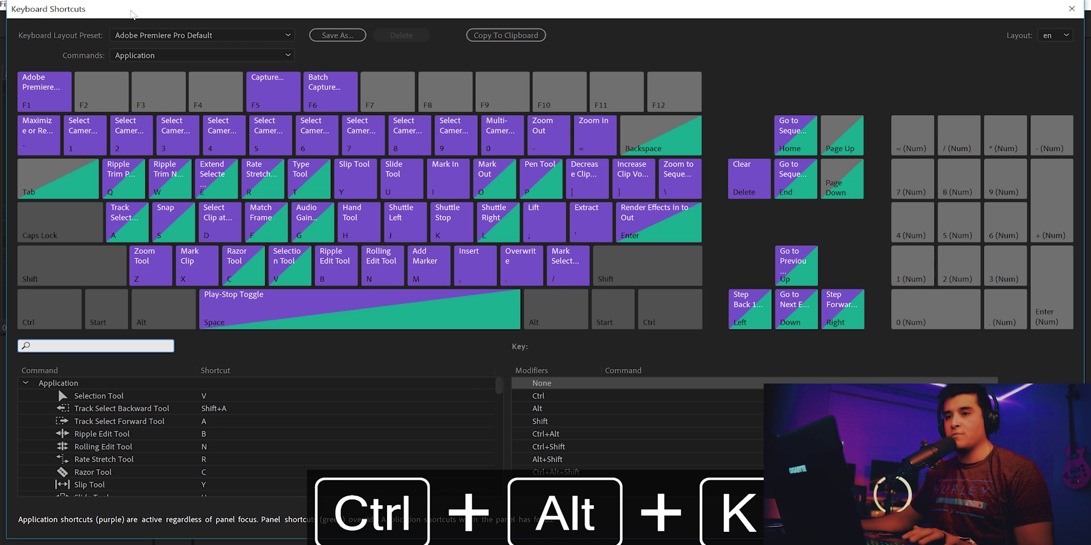
{"action": "left_click", "coordinate": [144, 234]}
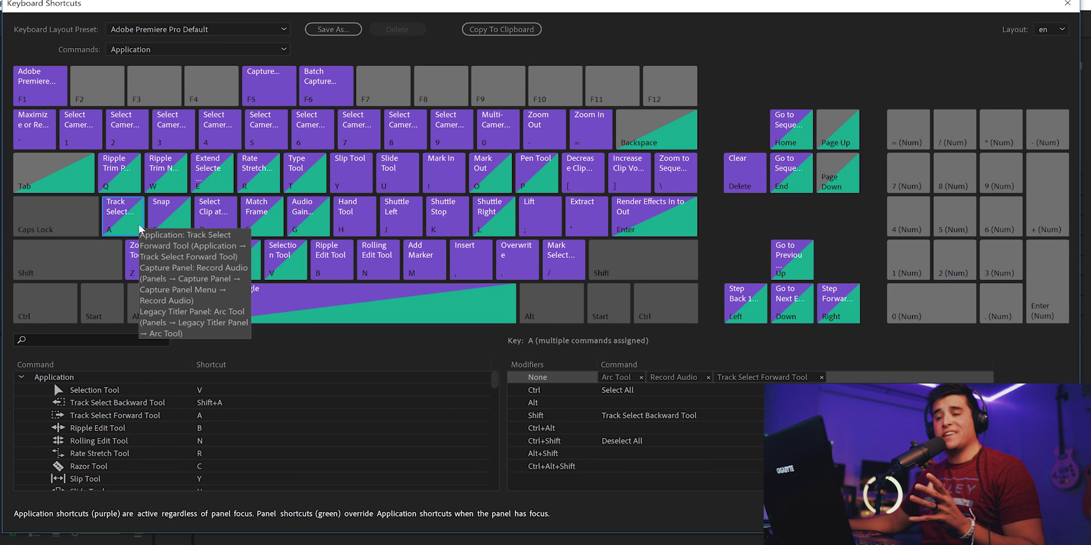
{"action": "key", "text": "f"}
{"action": "left_click", "coordinate": [115, 338]}
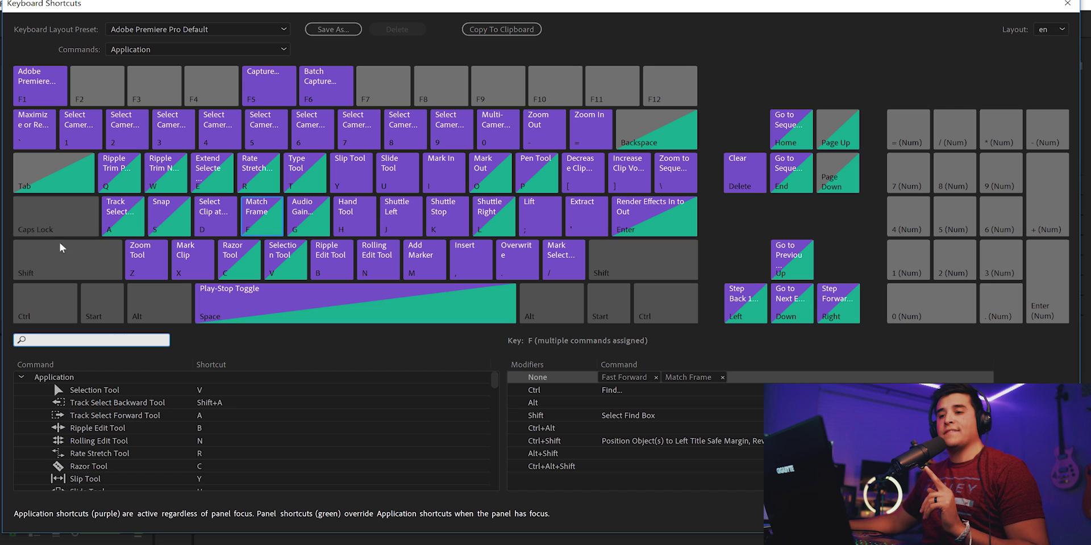
{"action": "left_click", "coordinate": [137, 220]}
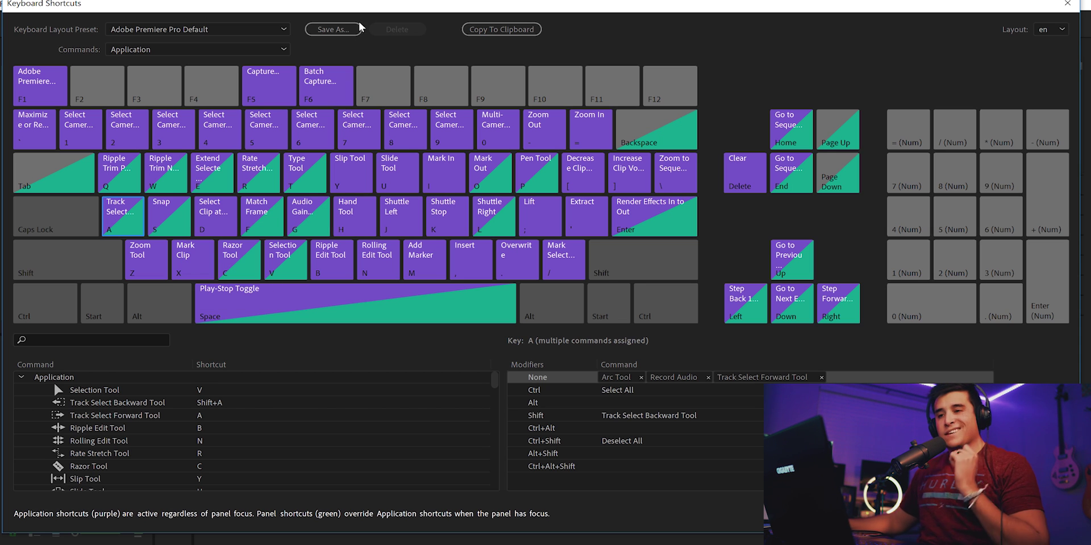
Find the sequence command Zoom In by searching for "zoom in" and remove its = shortcut.
{"action": "left_click", "coordinate": [92, 341]}
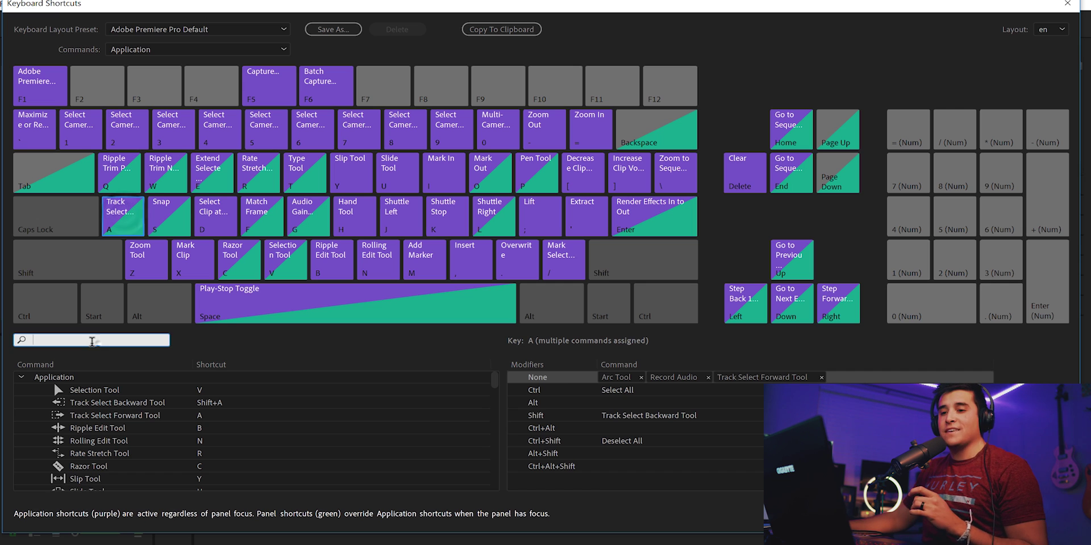
{"action": "type", "text": "zoo"}
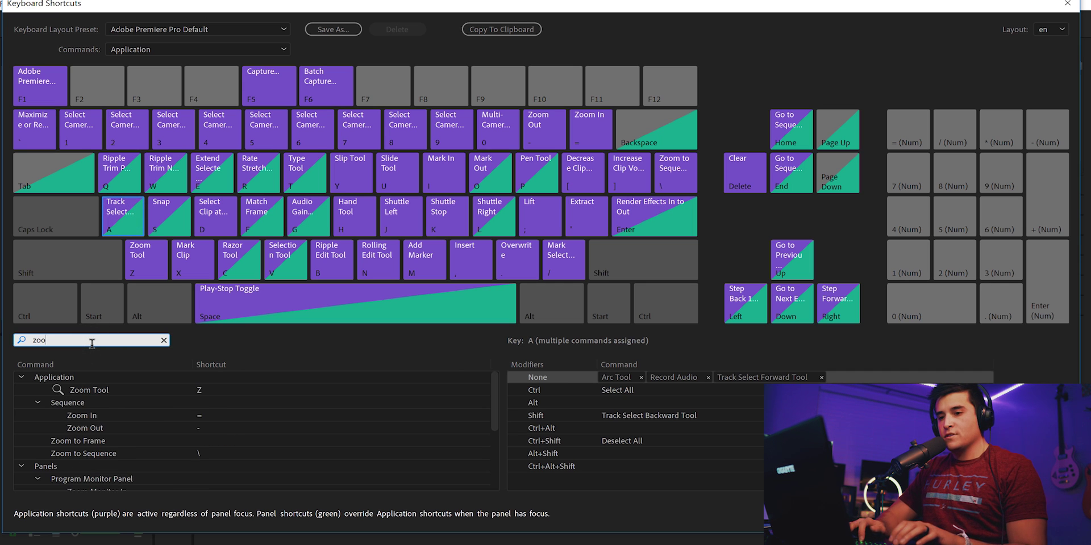
{"action": "type", "text": "m in"}
{"action": "left_click", "coordinate": [121, 402]}
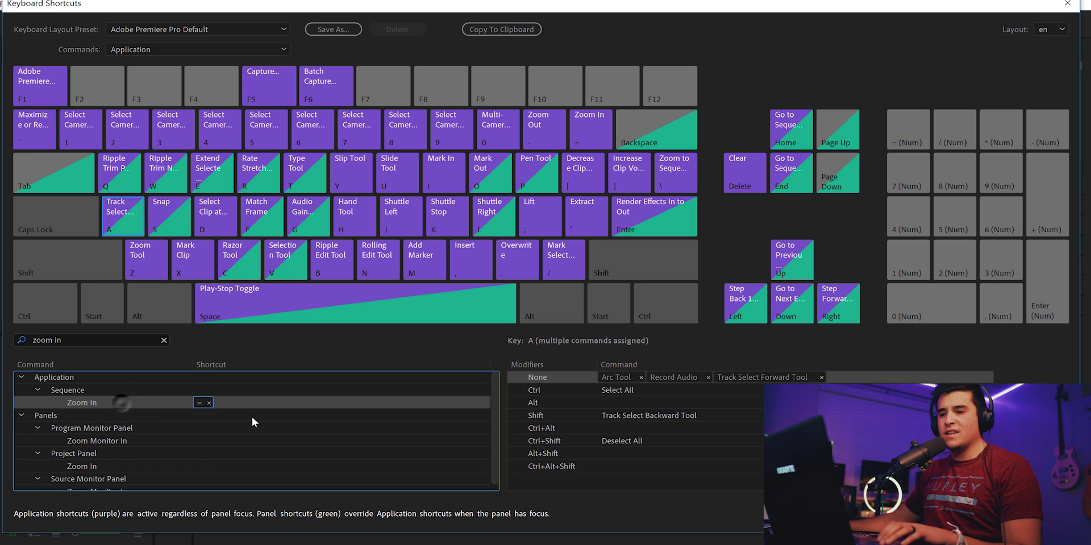
{"action": "left_click", "coordinate": [210, 402]}
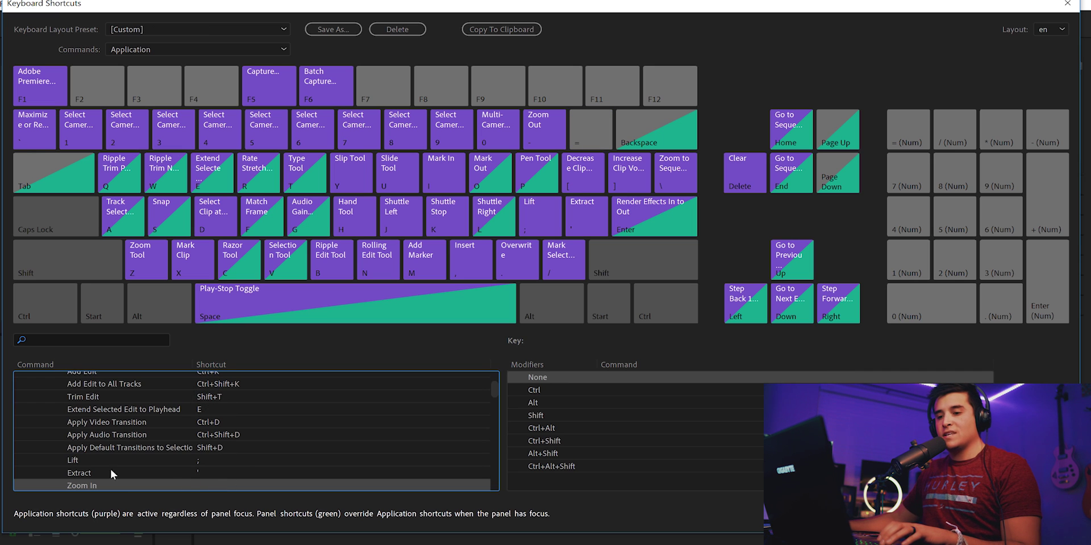
Assign A as the shortcut for the sequence Zoom In command and apply the shortcut changes.
{"action": "left_click_drag", "start_coordinate": [124, 230], "coordinate": [122, 231]}
{"action": "left_click", "coordinate": [120, 233]}
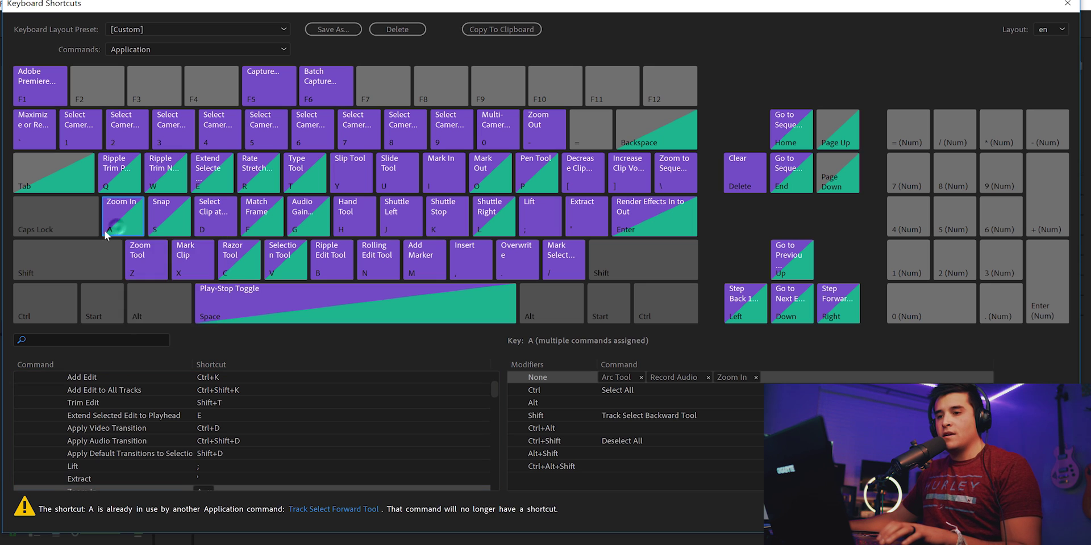
{"action": "scroll", "coordinate": [445, 407], "scroll_direction": "down", "scroll_amount": 1}
{"action": "left_click", "coordinate": [87, 453]}
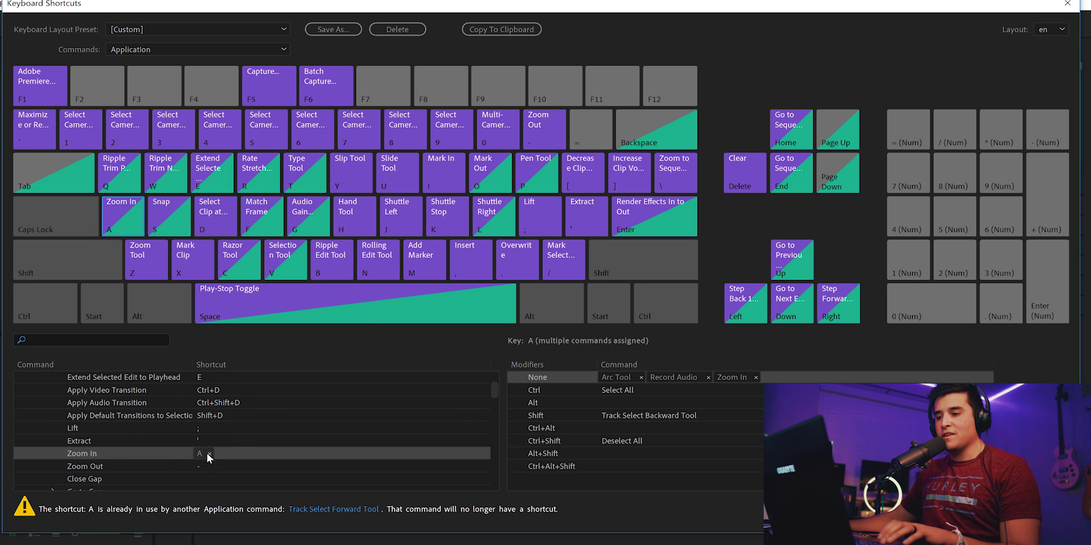
{"action": "key", "text": "Return"}
Test the A shortcut by zooming in on the Sequence 01 timeline.
{"action": "key", "text": "a"}
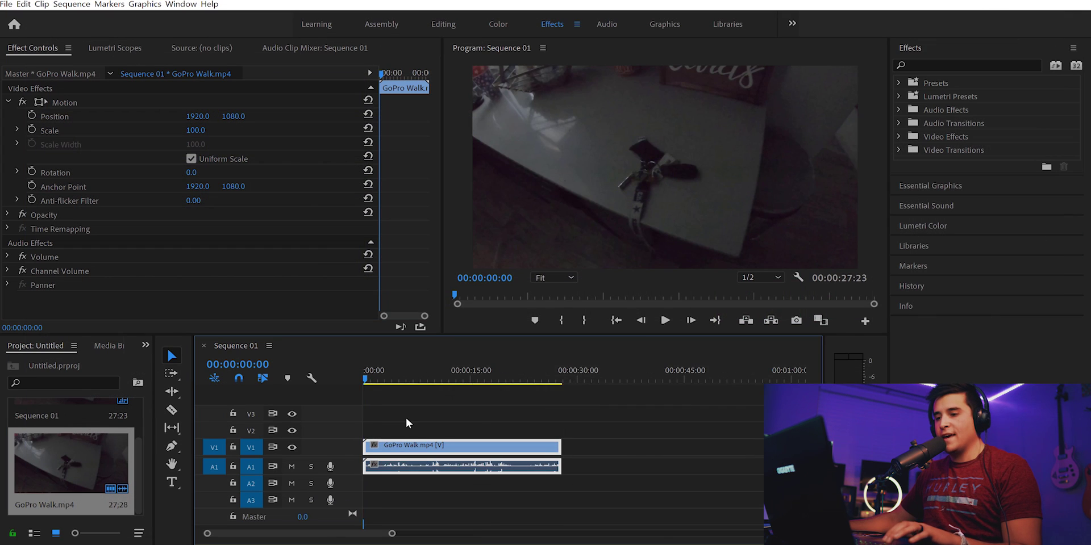
{"action": "key", "text": "a"}
{"action": "key", "text": "a"}
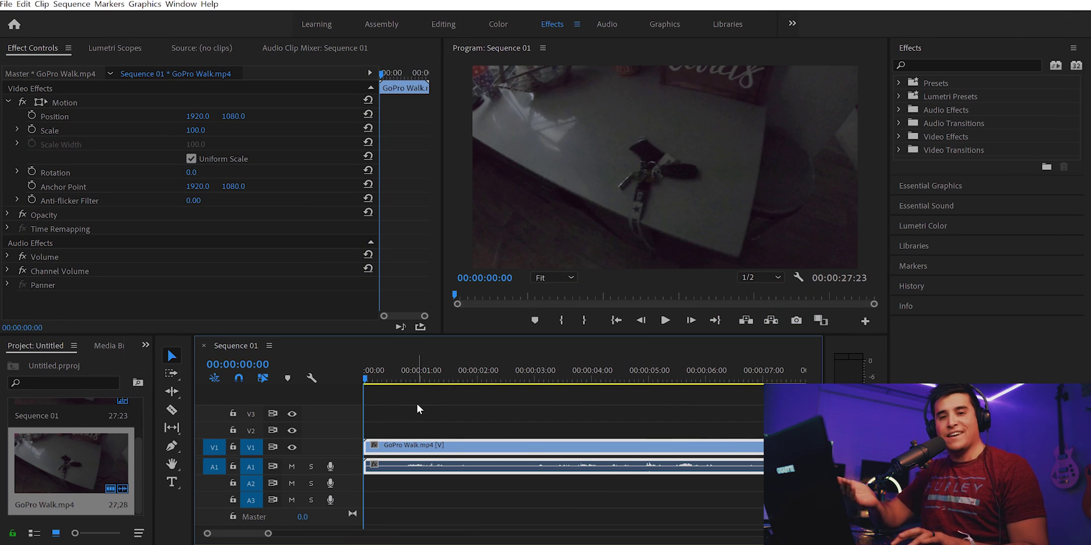
In the keyboard shortcut editor, replace the sequence Zoom Out command's shortcut with S and apply the change.
{"action": "key", "text": "ctrl+alt+k"}
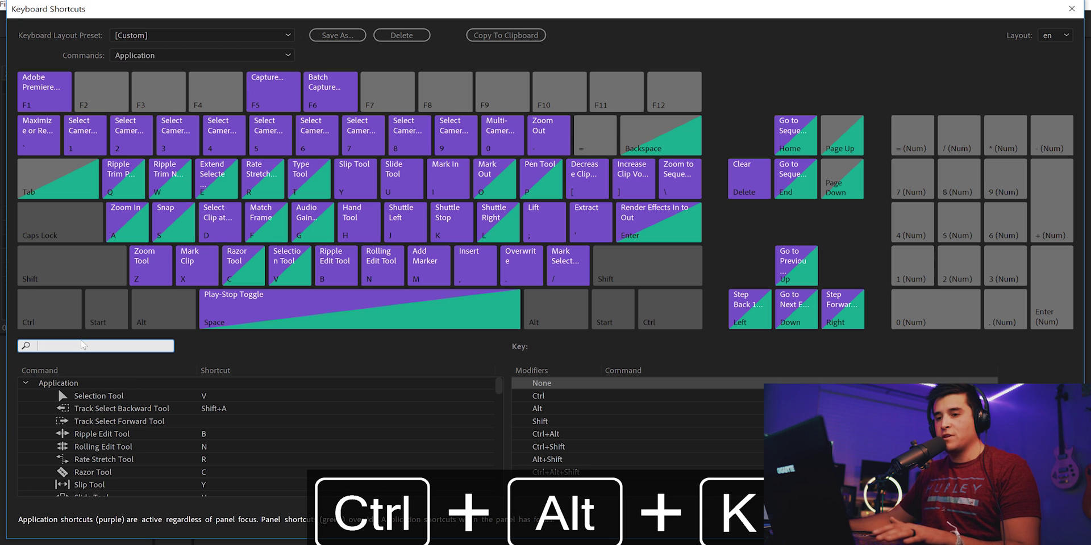
{"action": "type", "text": "zoom out"}
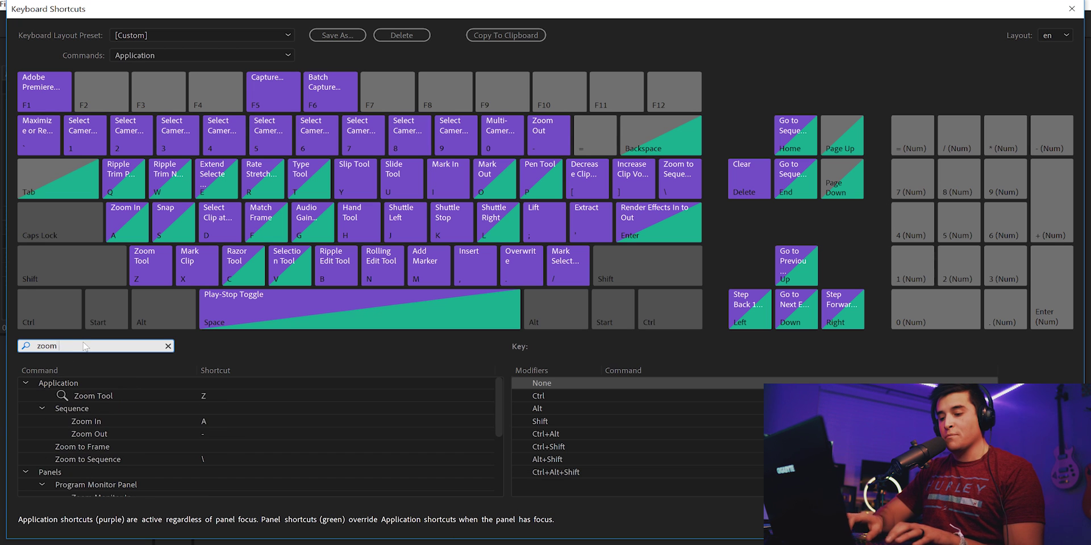
{"action": "left_click", "coordinate": [209, 409]}
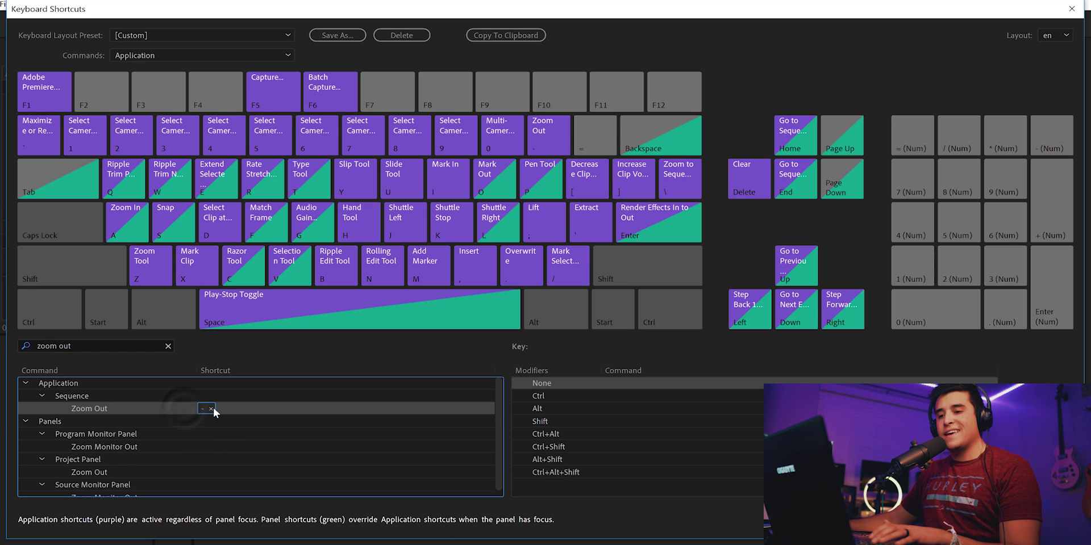
{"action": "left_click", "coordinate": [211, 408]}
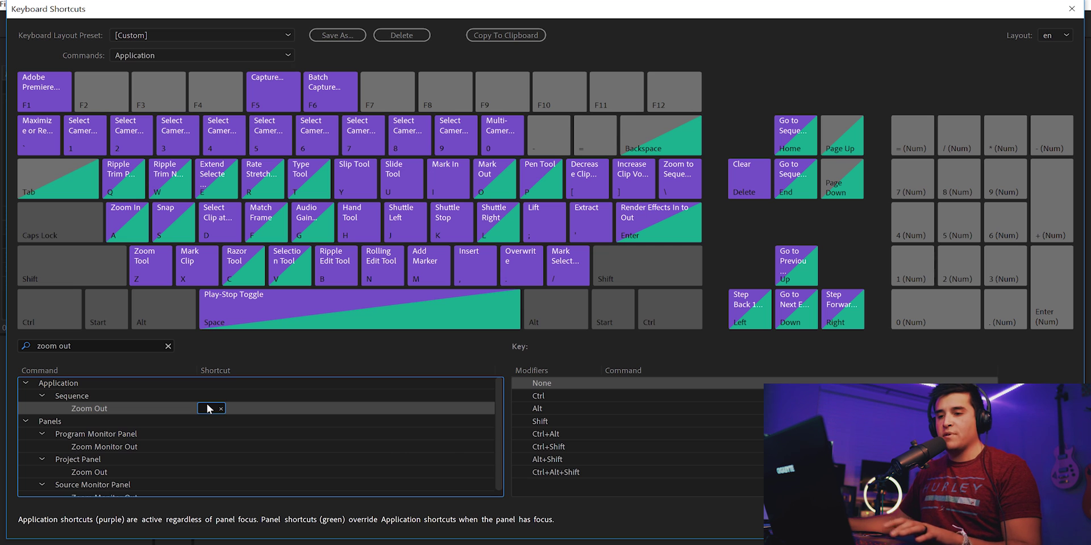
{"action": "key", "text": "s"}
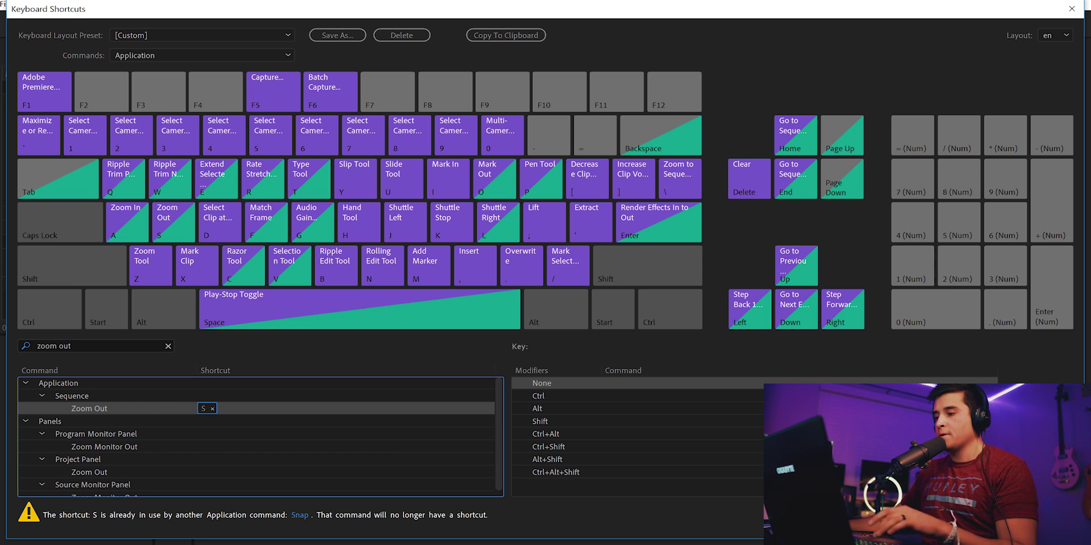
{"action": "key", "text": "Return"}
Test the S shortcut by zooming out the Sequence 01 timeline.
{"action": "key", "text": "s"}
{"action": "key", "text": "s"}
{"action": "key", "text": "s"}
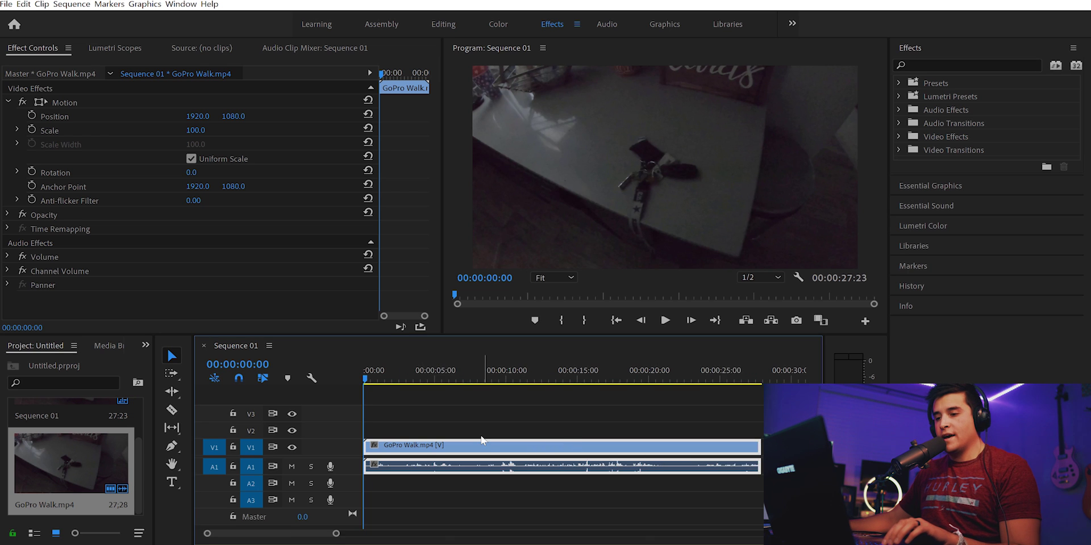
{"action": "key", "text": "s"}
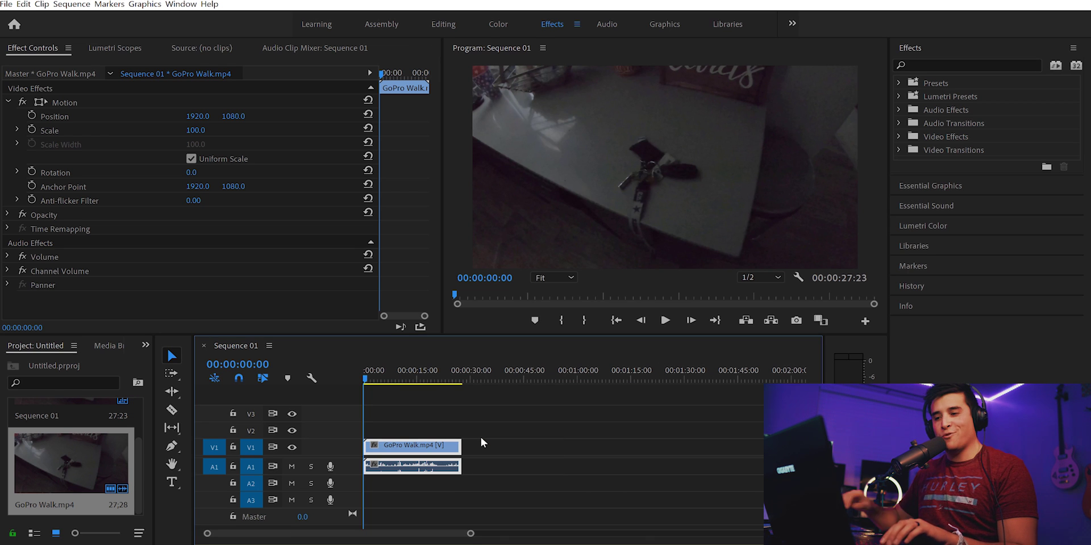
Zoom the timeline in and out repeatedly, ending with the GoPro Walk clip spanning most of its width.
{"action": "key", "text": "="}
{"action": "key", "text": "="}
{"action": "key", "text": "="}
{"action": "key", "text": "="}
{"action": "key", "text": "minus"}
{"action": "key", "text": "minus"}
{"action": "key", "text": "minus"}
{"action": "key", "text": "minus"}
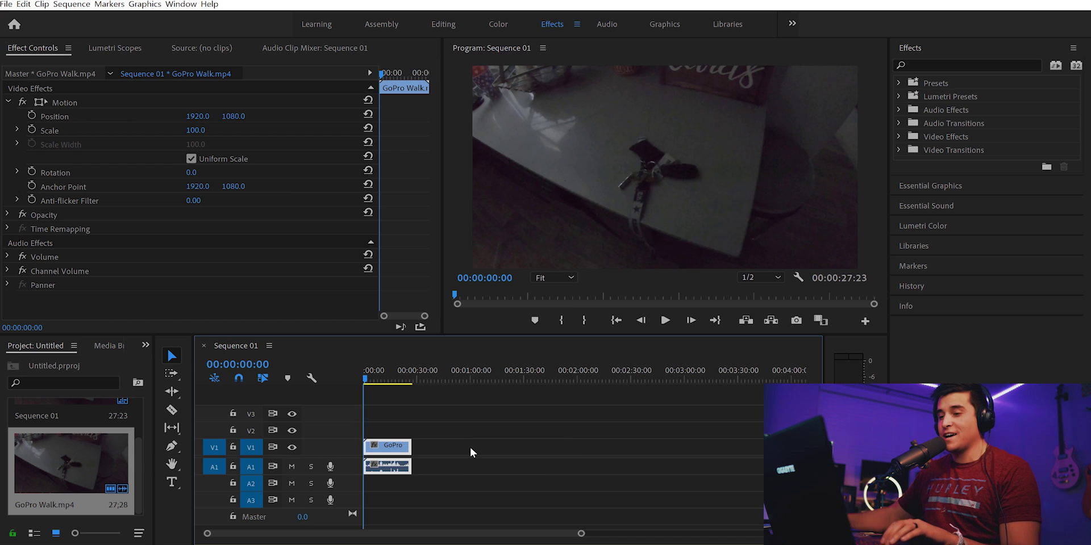
{"action": "key", "text": "="}
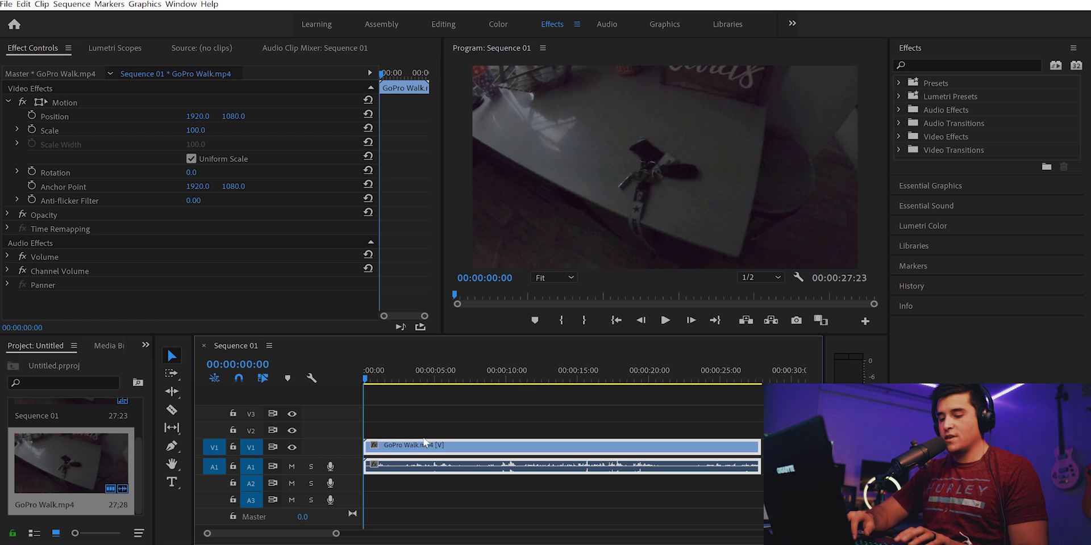
Zoom the timeline out one level and move the playhead to 00:00:02:05.
{"action": "key", "text": "ctrl+alt+k"}
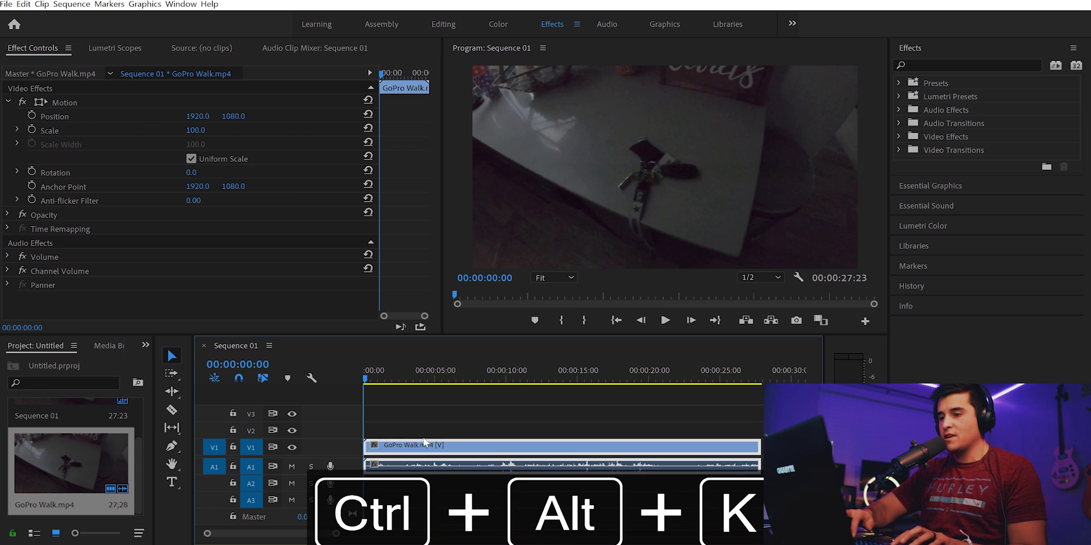
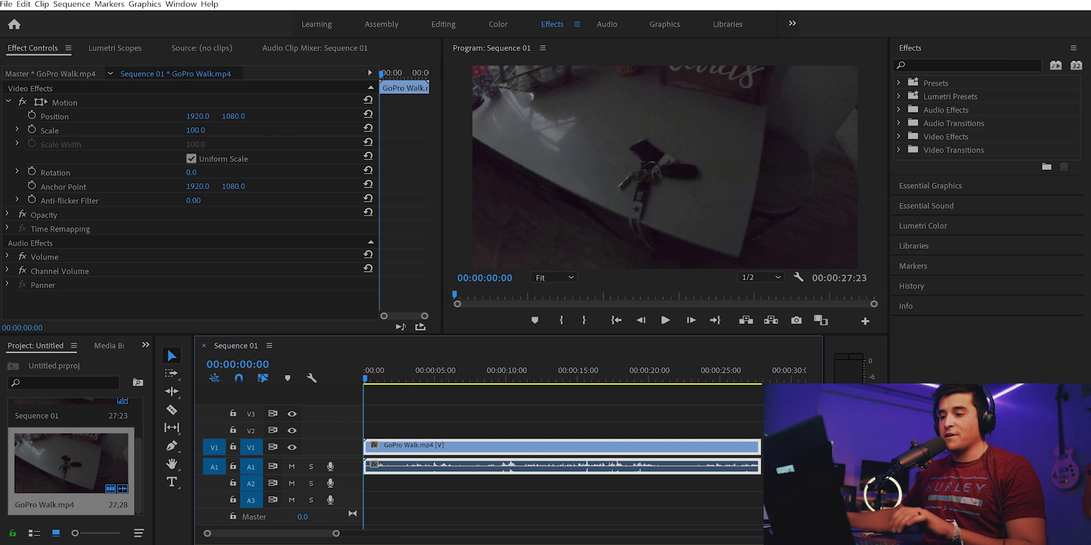
{"action": "key", "text": "minus"}
{"action": "left_click", "coordinate": [381, 376]}
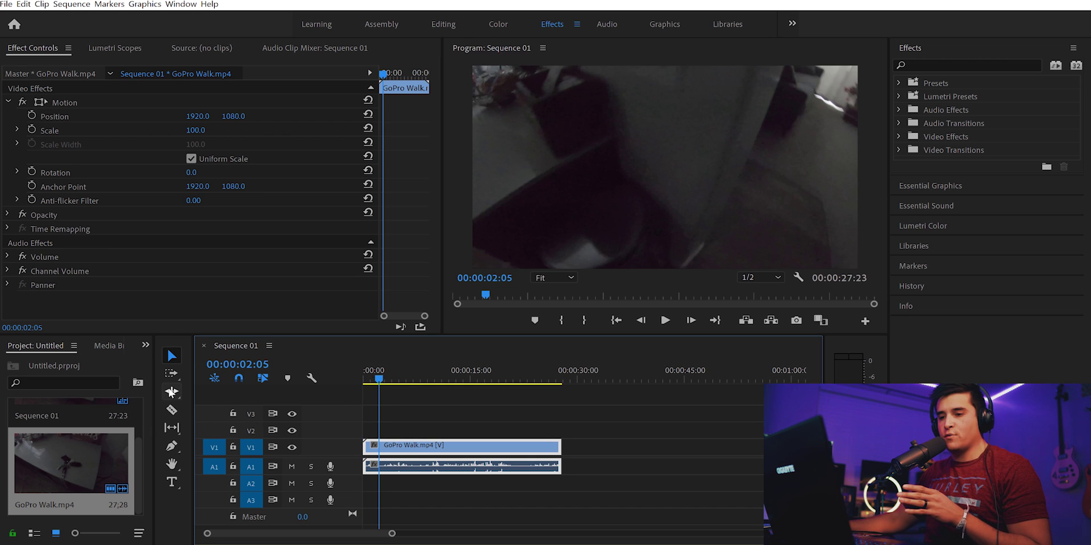
Cut the GoPro Walk clip at 00:00:00:08 with the Razor tool.
{"action": "left_click", "coordinate": [172, 409]}
{"action": "key", "text": "equal"}
{"action": "key", "text": "equal"}
{"action": "key", "text": "equal"}
{"action": "left_click_drag", "start_coordinate": [489, 380], "coordinate": [381, 390]}
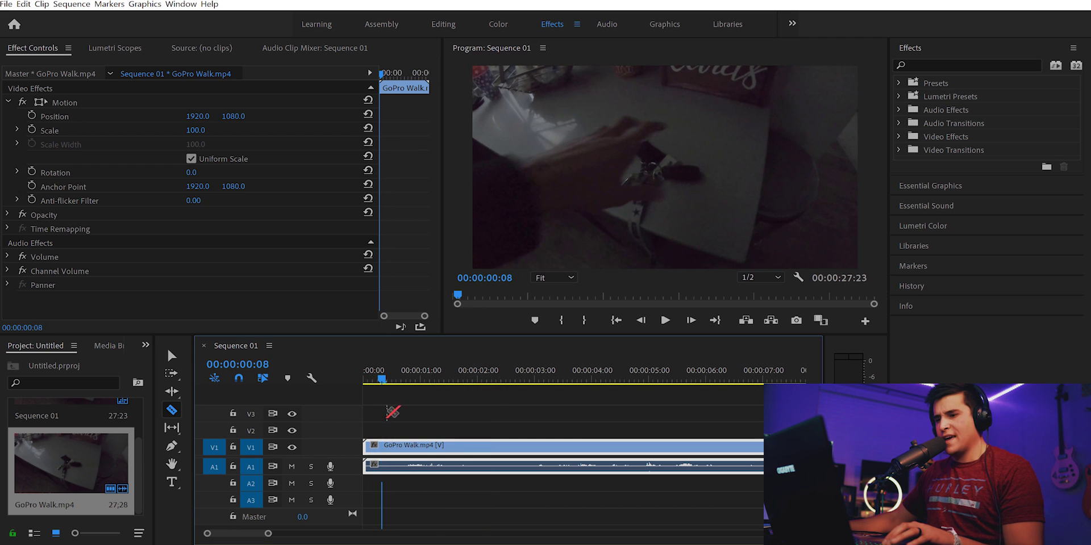
{"action": "left_click", "coordinate": [382, 447]}
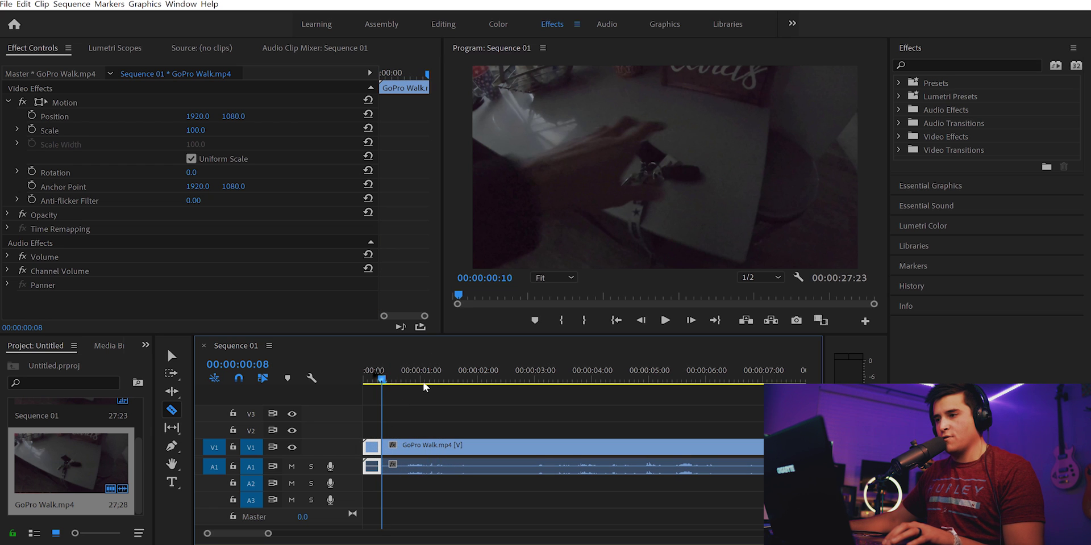
Razor the GoPro Walk clip at 00:00:01:21 and 00:00:02:20, and return to the Selection tool.
{"action": "left_click_drag", "start_coordinate": [424, 388], "coordinate": [470, 388]}
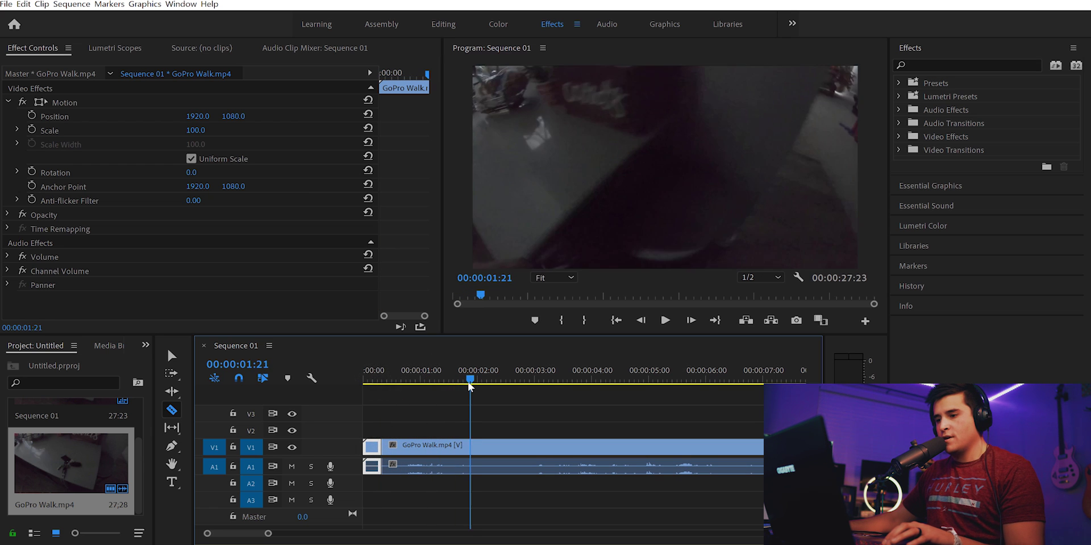
{"action": "left_click", "coordinate": [473, 447]}
{"action": "left_click_drag", "start_coordinate": [470, 382], "coordinate": [524, 381]}
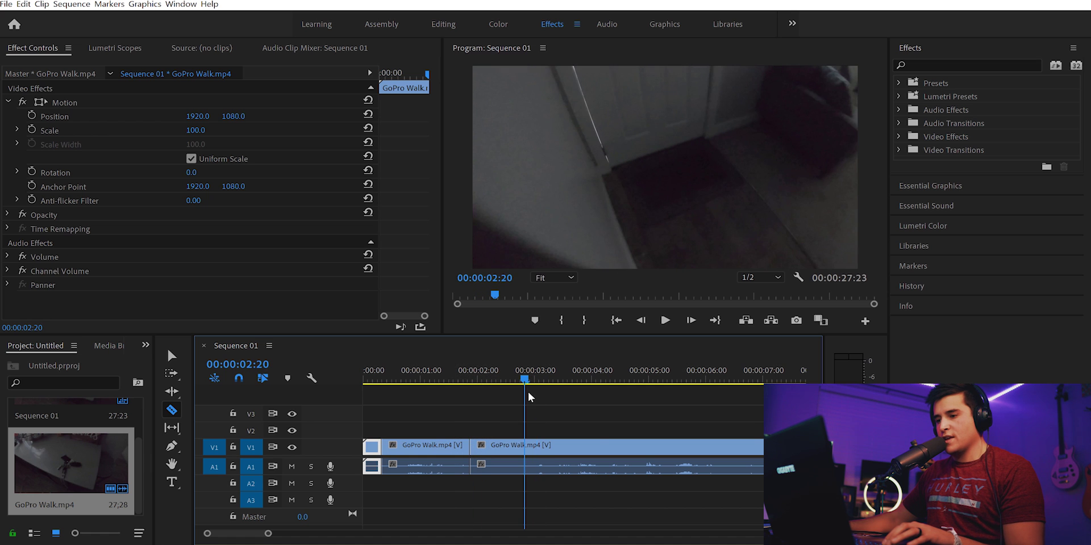
{"action": "left_click", "coordinate": [528, 453]}
{"action": "key", "text": "v"}
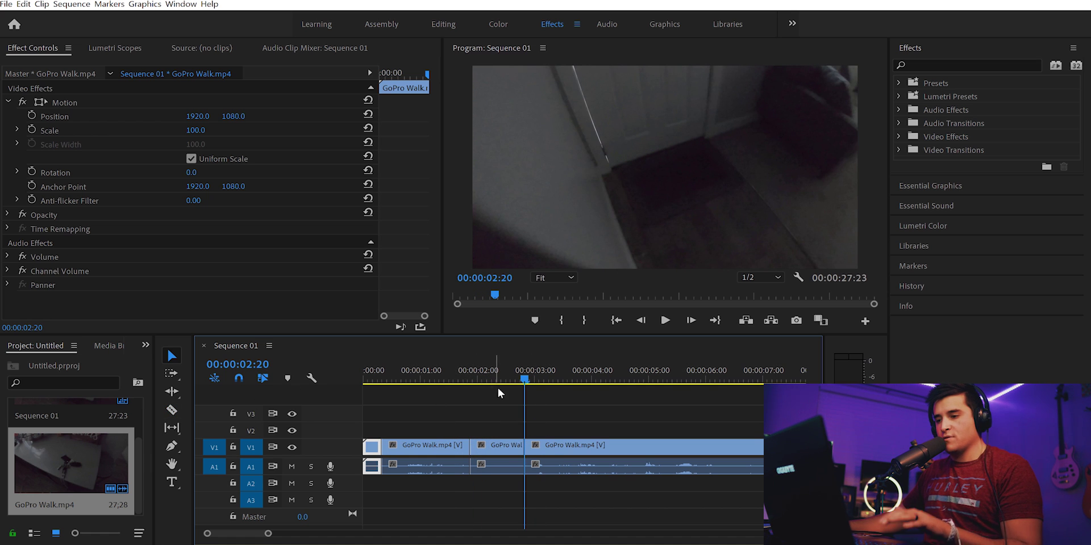
Try deleting the segment between 00:00:01:21 and 00:00:02:20 and sliding the following clip over the gap, and undo both edits.
{"action": "left_click", "coordinate": [513, 449]}
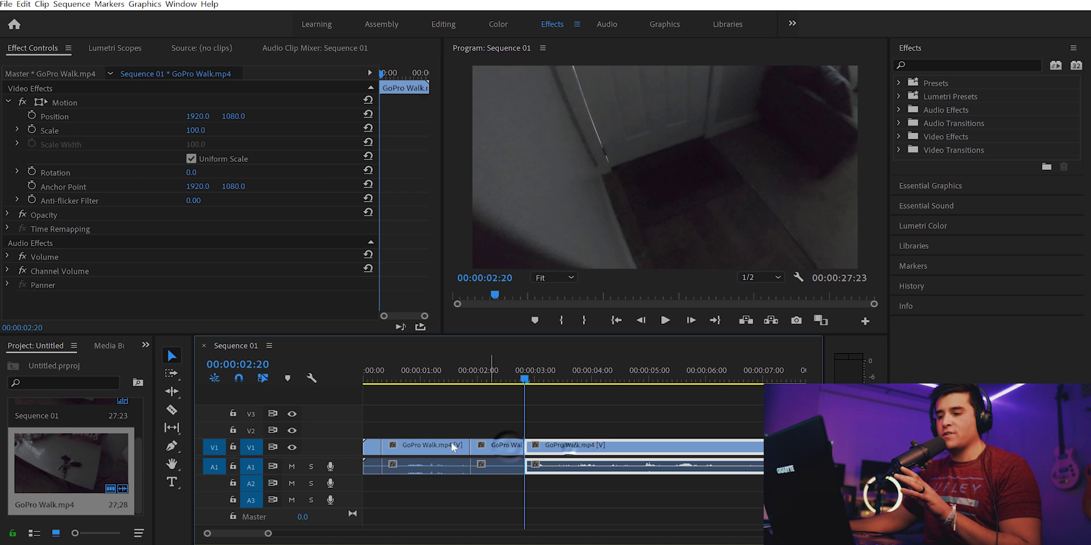
{"action": "left_click", "coordinate": [432, 447]}
{"action": "left_click", "coordinate": [369, 447]}
{"action": "left_click", "coordinate": [502, 444]}
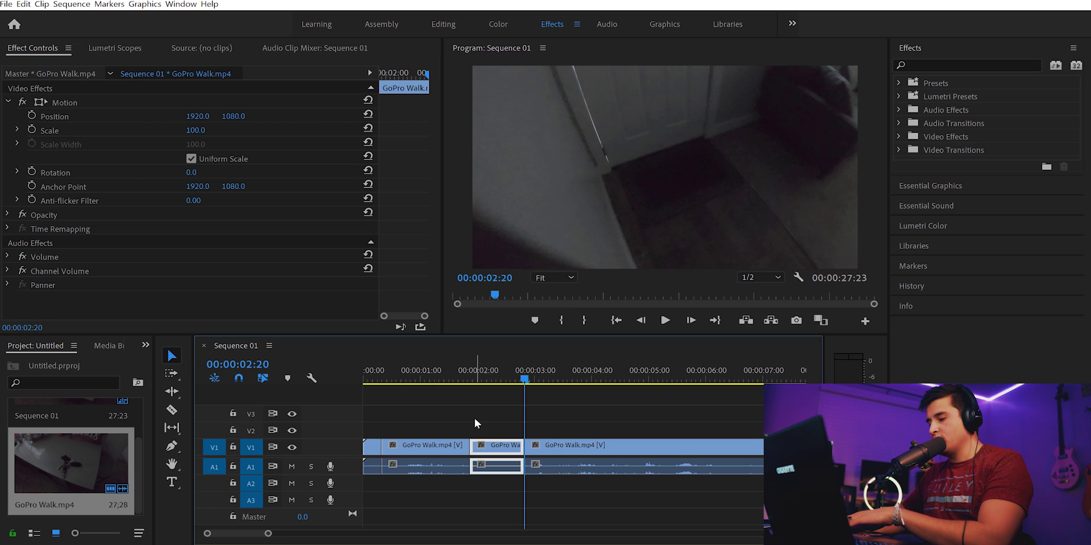
{"action": "key", "text": "Delete"}
{"action": "left_click_drag", "start_coordinate": [544, 449], "coordinate": [481, 451]}
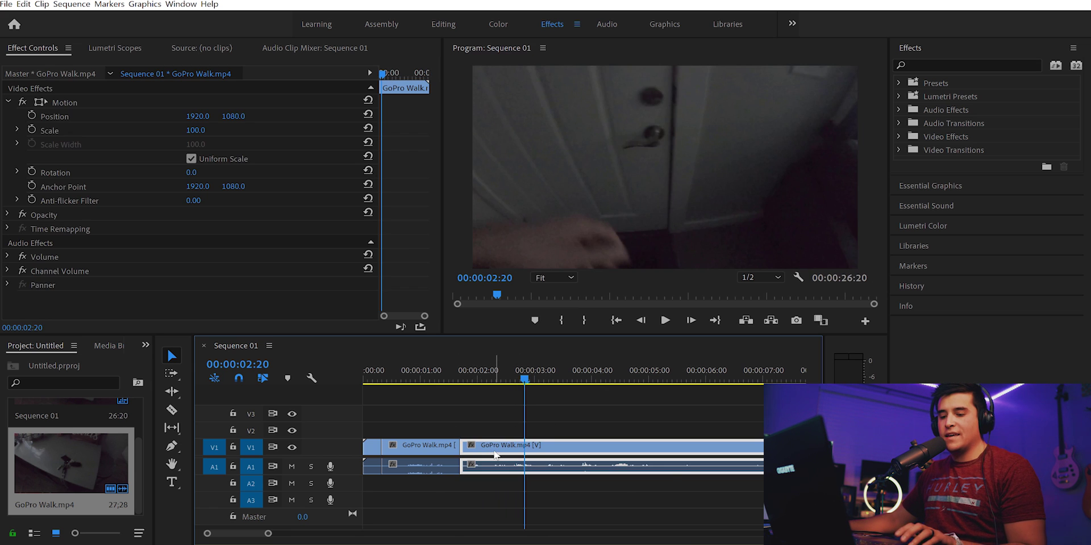
{"action": "key", "text": "ctrl+z"}
{"action": "key", "text": "ctrl+z"}
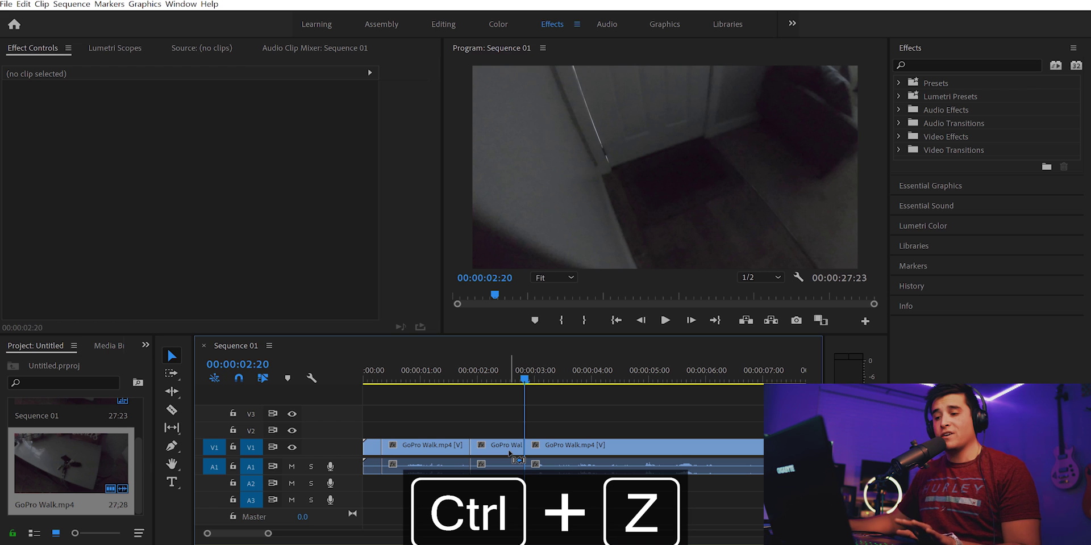
Ripple delete the eight-frame opening segment and the short segment starting at 00:00:01:13 so no gaps remain.
{"action": "left_click", "coordinate": [371, 444]}
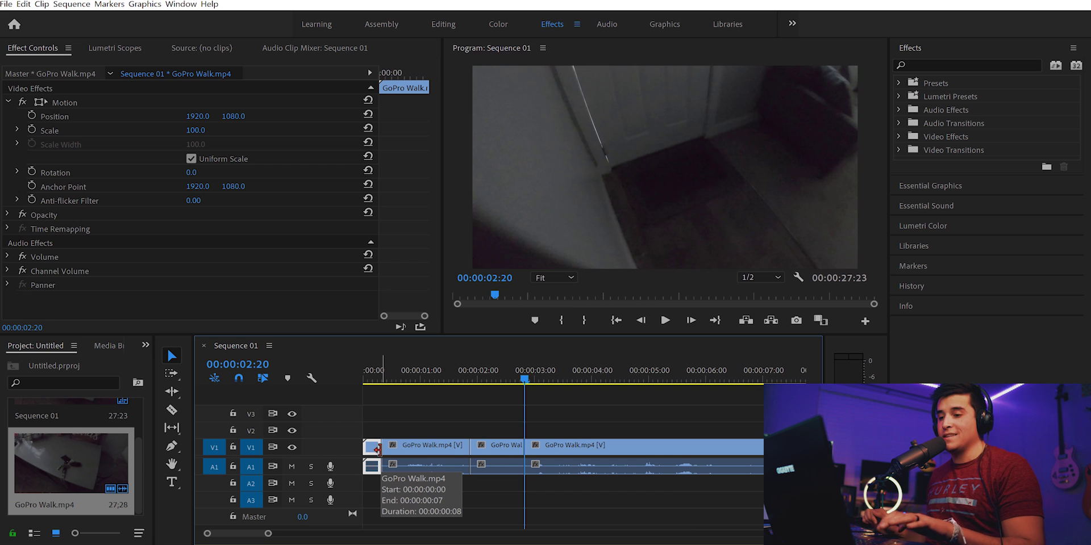
{"action": "key", "text": "shift+Delete"}
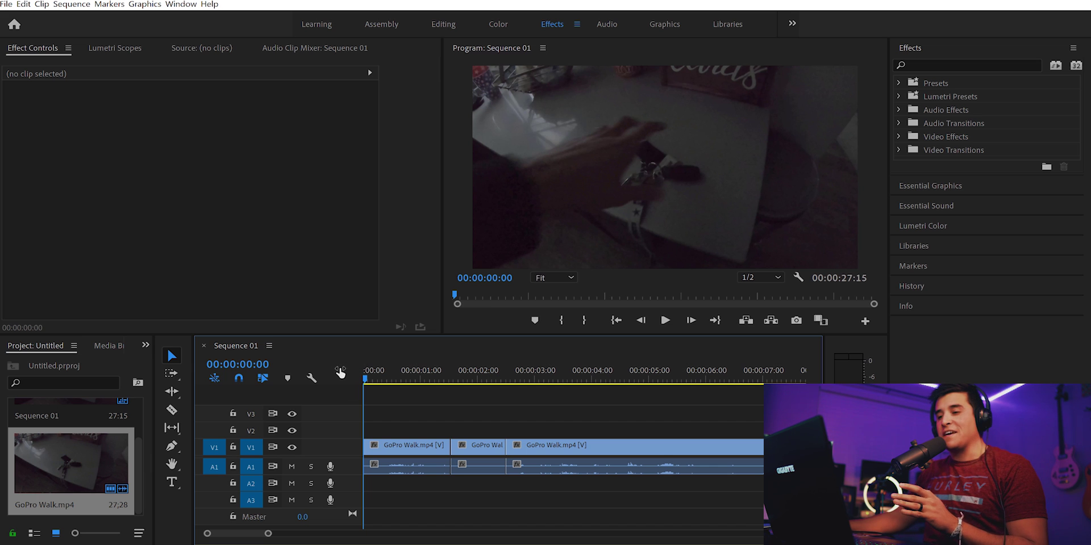
{"action": "left_click", "coordinate": [469, 450]}
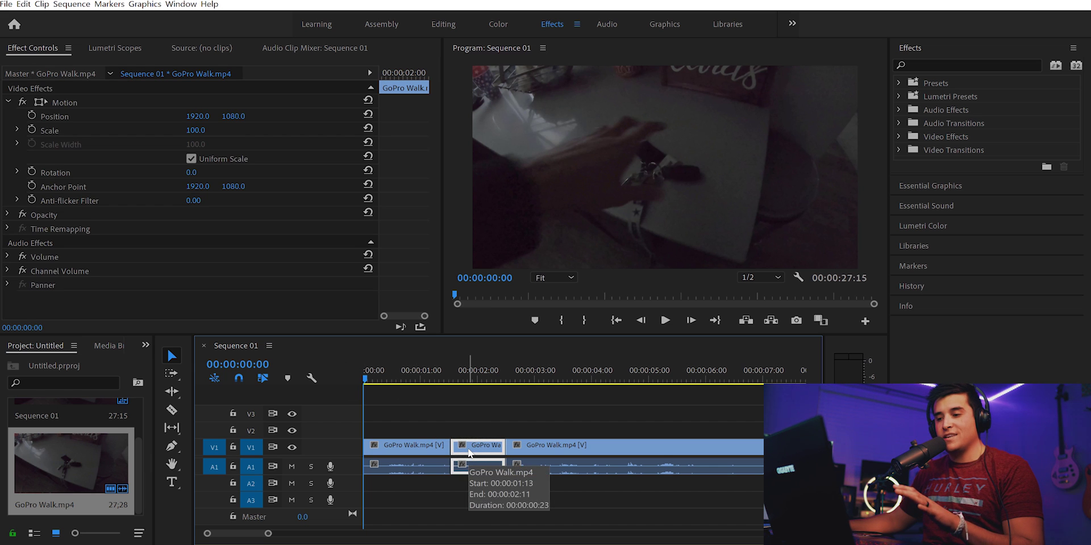
{"action": "key", "text": "shift+Delete"}
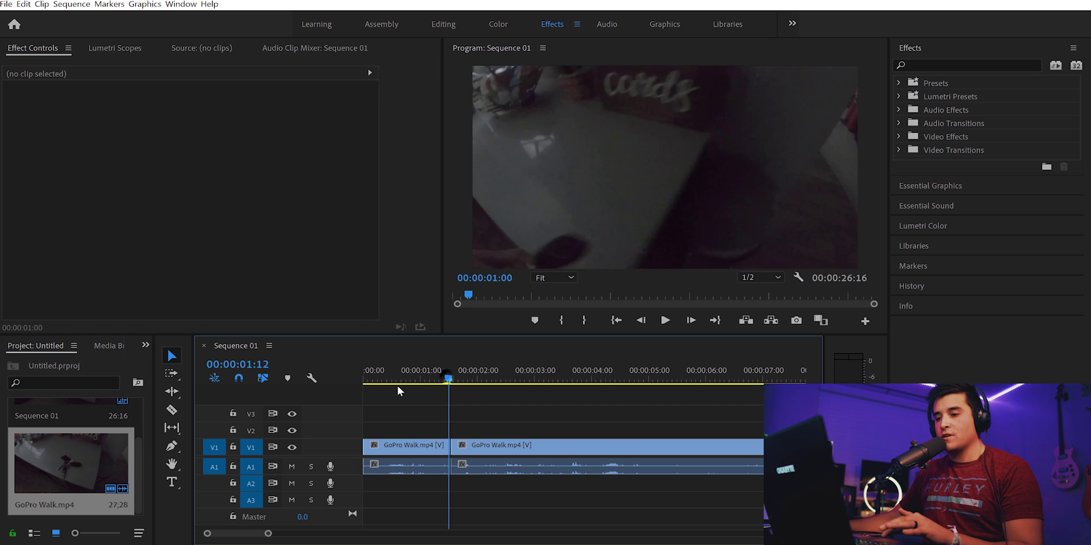
Play the trimmed sequence from its start past the first cut.
{"action": "key", "text": "Home"}
{"action": "key", "text": "space"}
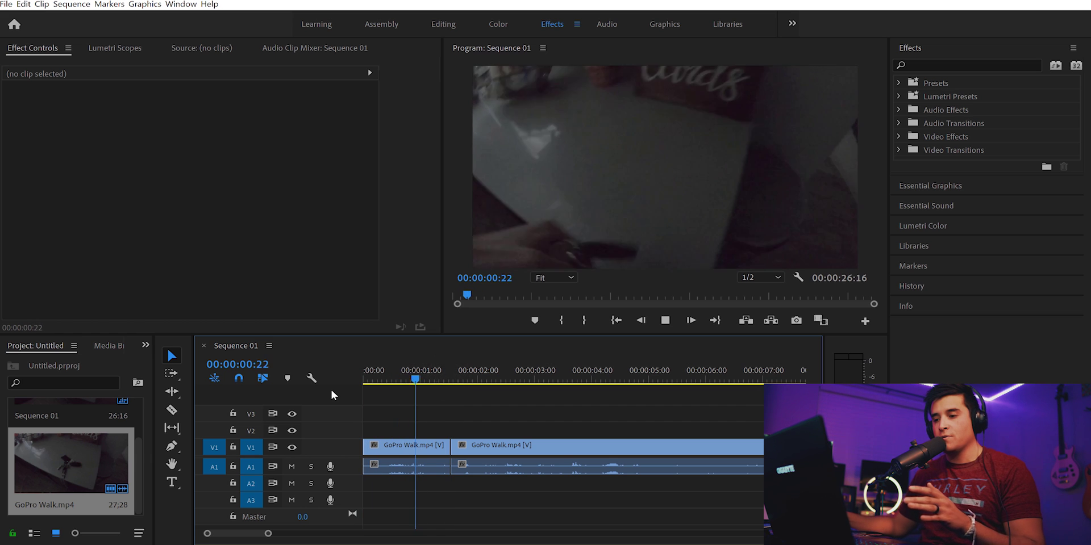
{"action": "key", "text": "space"}
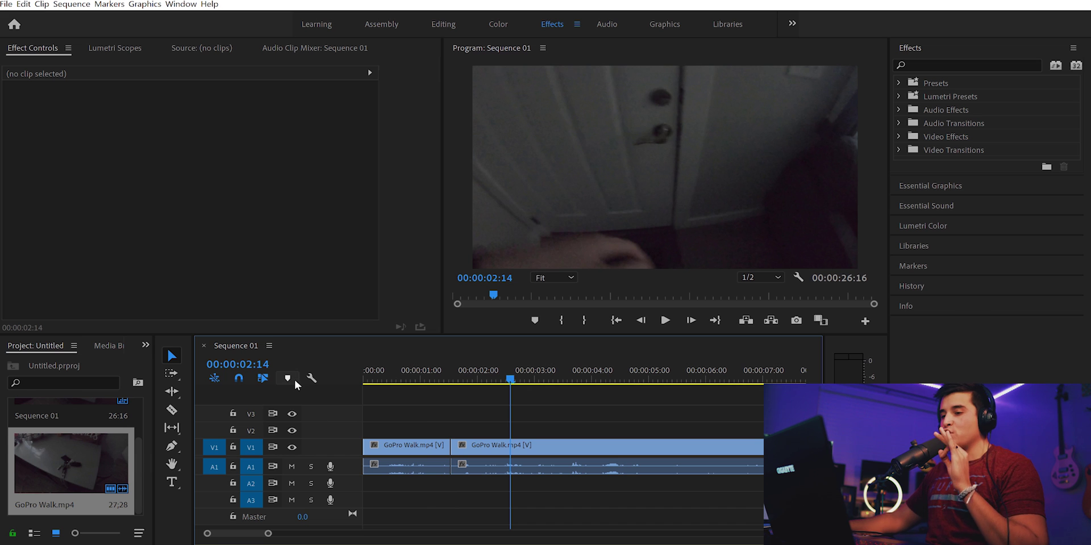
In the keyboard shortcut editor, replace the Shuttle Right command's shortcut with F and apply the change.
{"action": "key", "text": "ctrl+alt+k"}
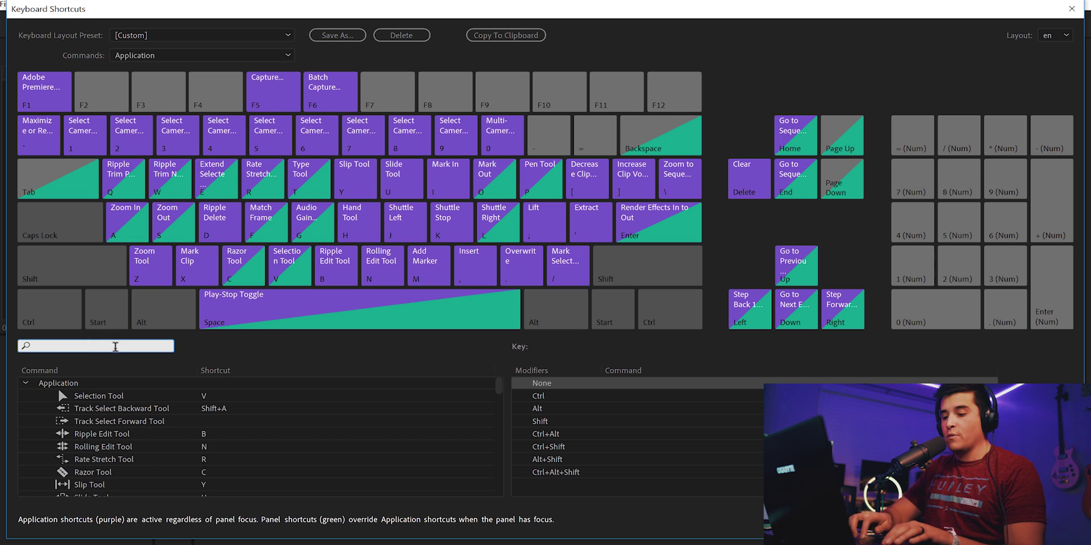
{"action": "type", "text": "shuttle"}
{"action": "left_click", "coordinate": [96, 412]}
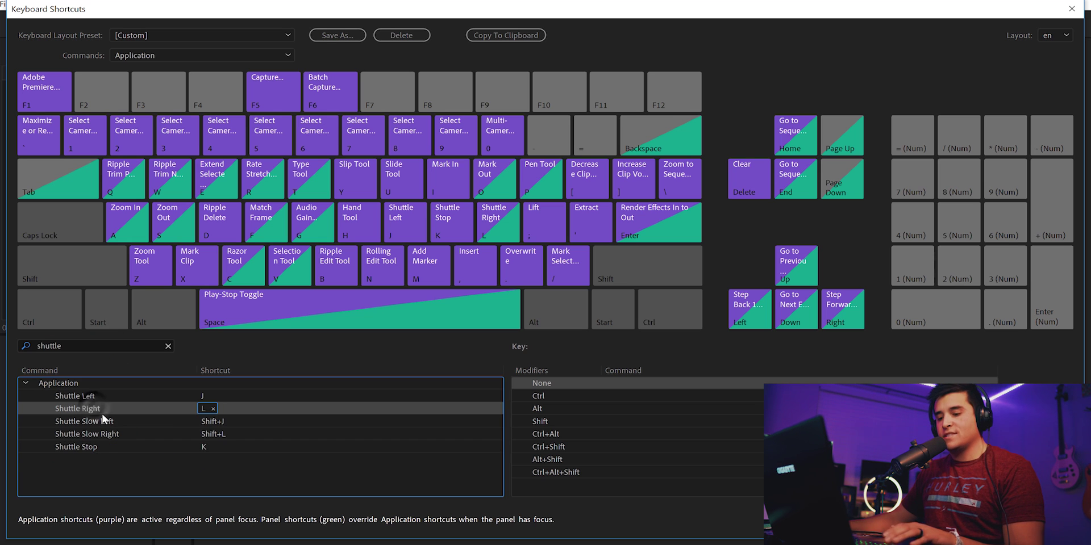
{"action": "left_click", "coordinate": [214, 409]}
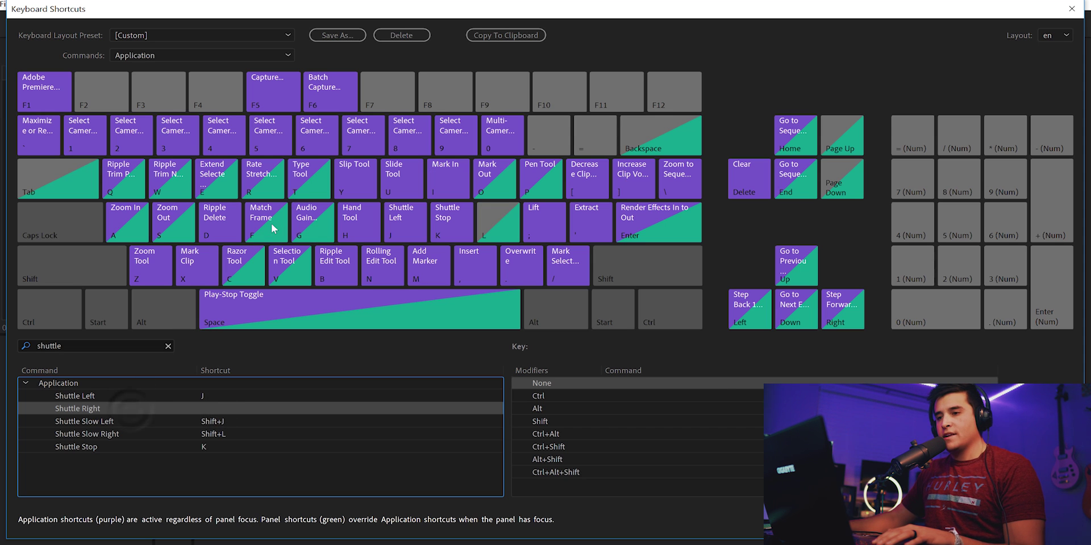
{"action": "key", "text": "f"}
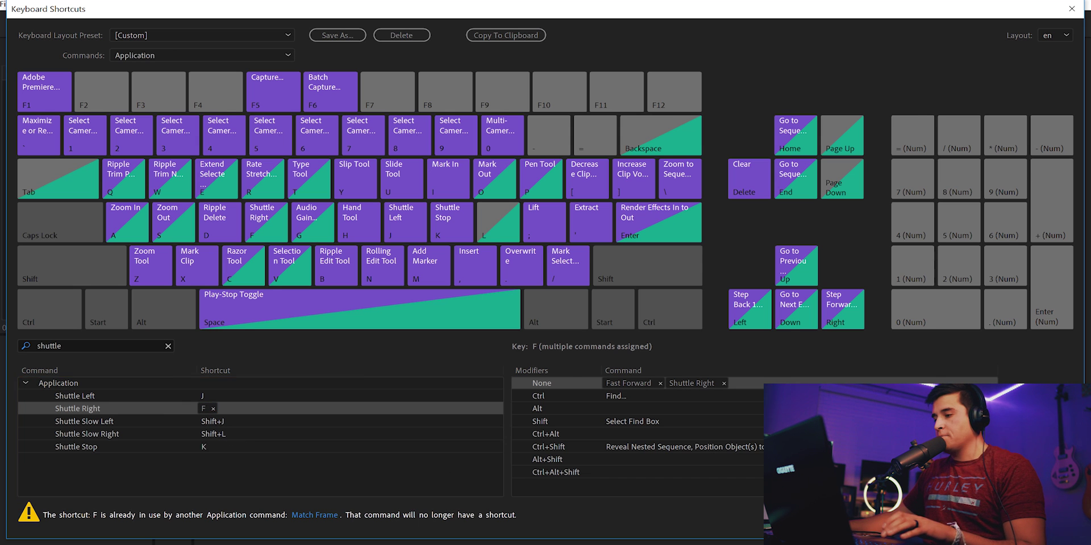
{"action": "key", "text": "Return"}
Test the F shortcut by shuttling forward from the sequence start at increasing speed, and stop playback.
{"action": "key", "text": "Home"}
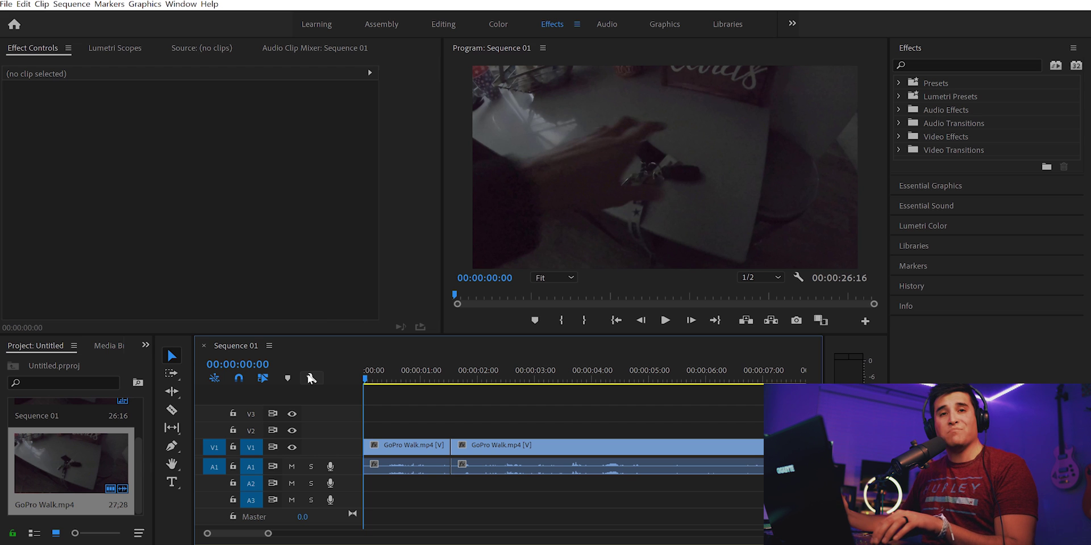
{"action": "key", "text": "f"}
{"action": "key", "text": "f"}
{"action": "key", "text": "f"}
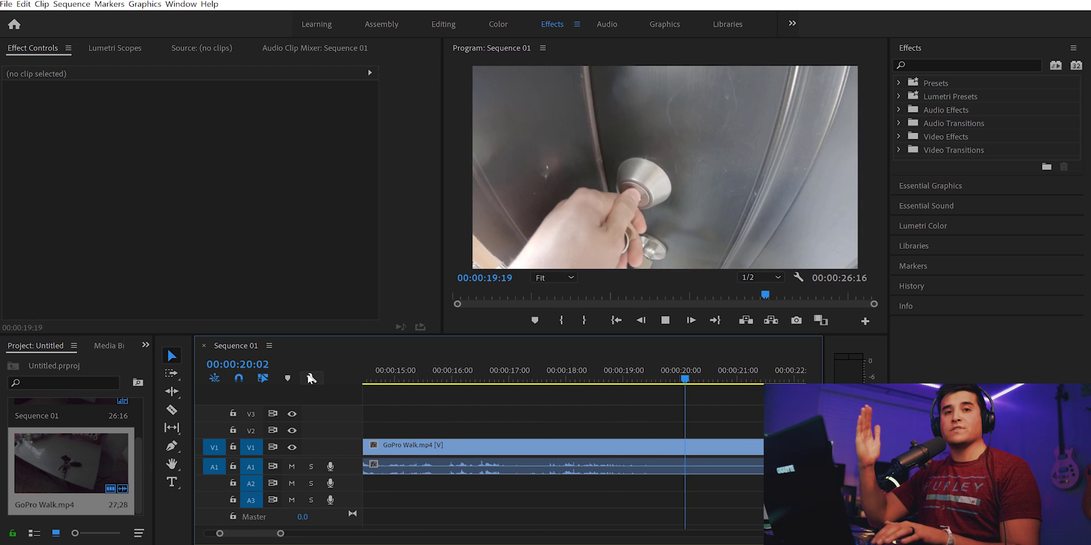
{"action": "key", "text": "k"}
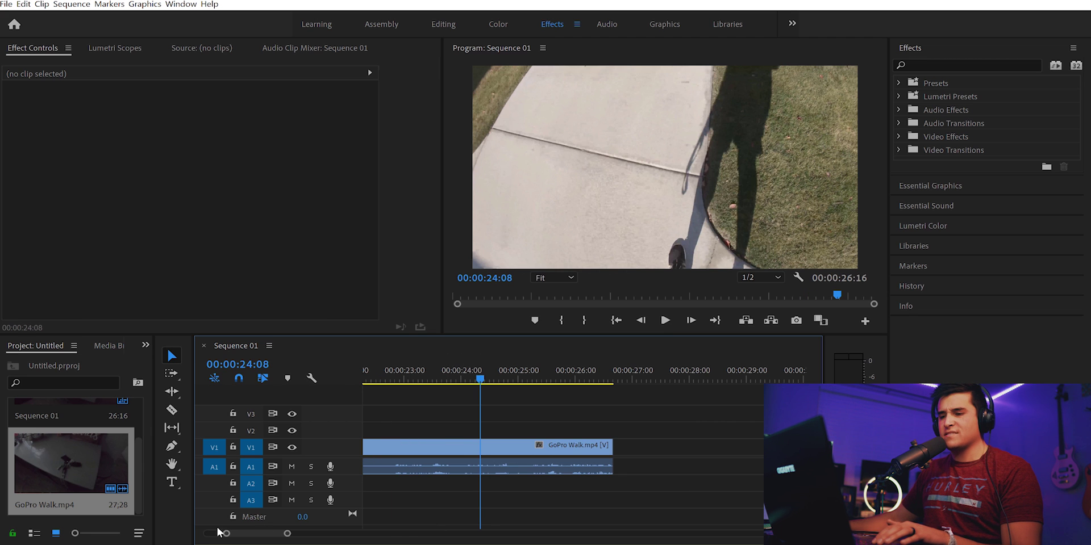
Return to the sequence start and play the footage, stopping with the playhead at 00:00:01:12.
{"action": "left_click_drag", "start_coordinate": [248, 540], "coordinate": [228, 540]}
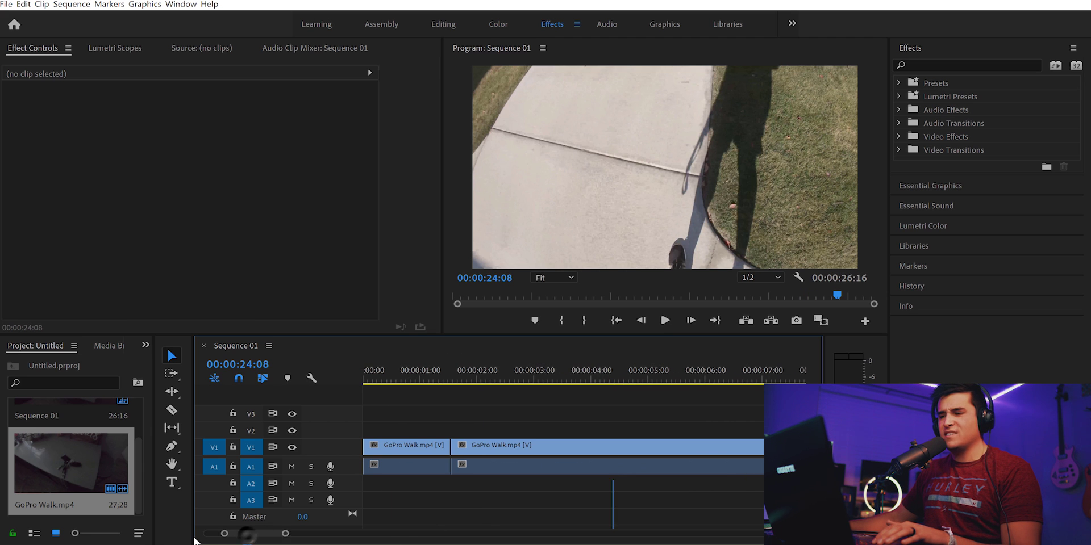
{"action": "left_click", "coordinate": [390, 380]}
{"action": "key", "text": "Home"}
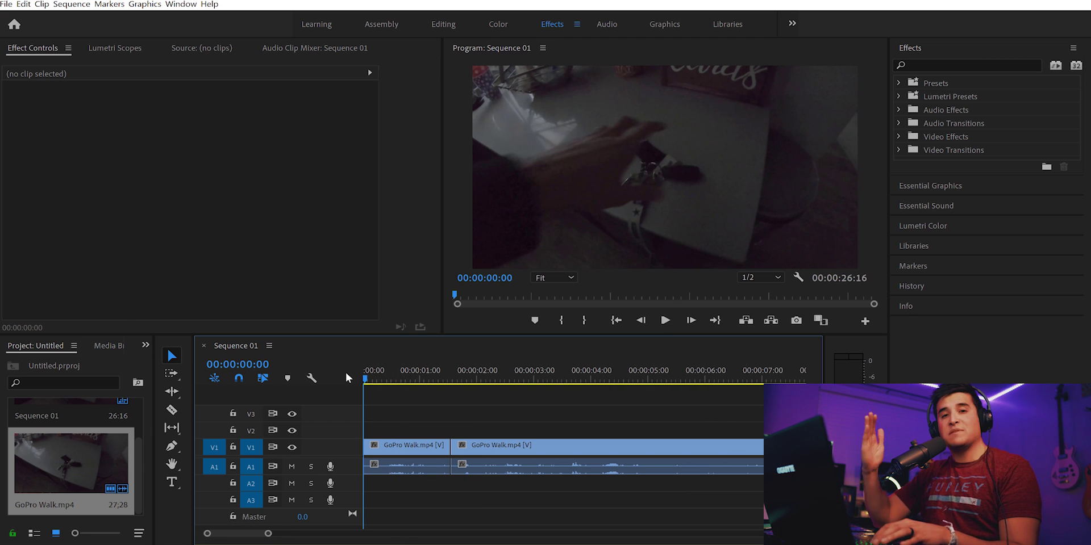
{"action": "key", "text": "space"}
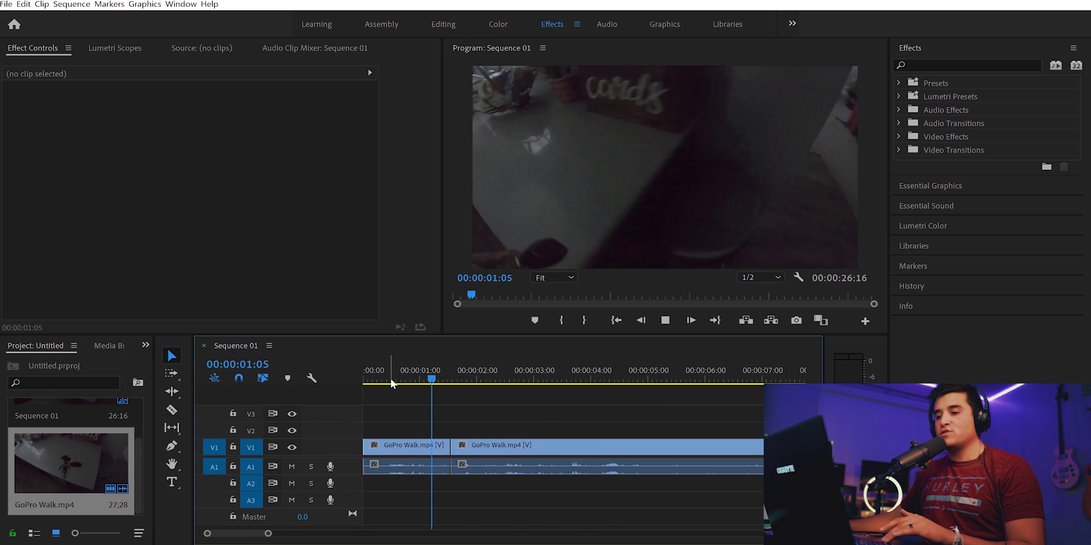
{"action": "key", "text": "space"}
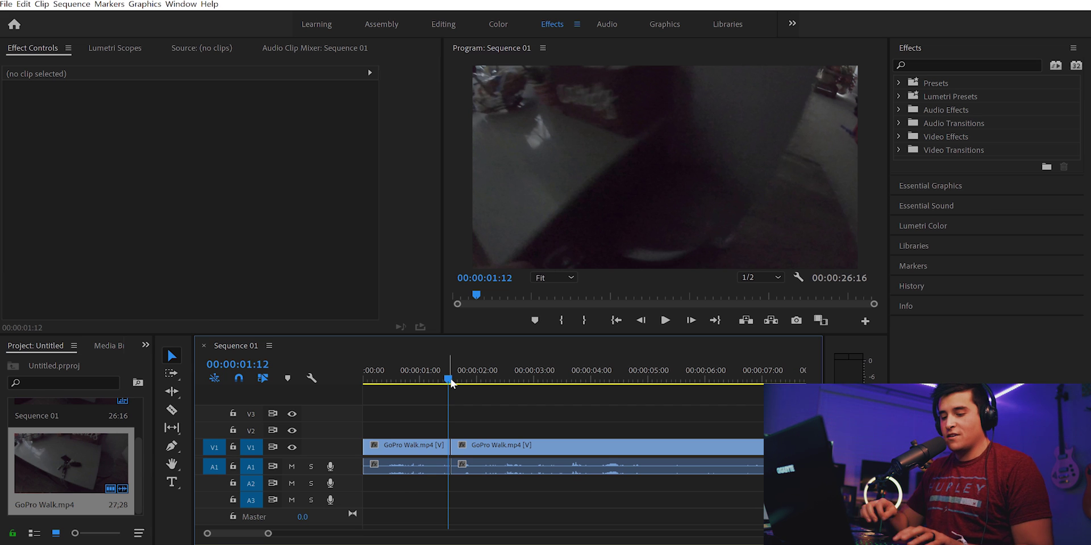
In the keyboard shortcut editor, find the Add Edit command and replace its Ctrl+K shortcut with C.
{"action": "key", "text": "ctrl+alt+k"}
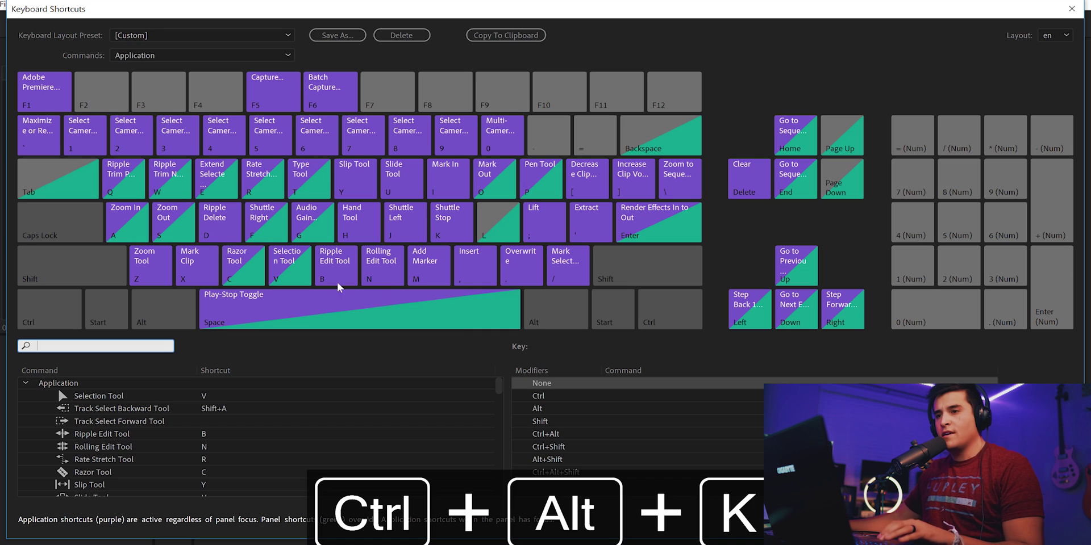
{"action": "left_click", "coordinate": [115, 345]}
{"action": "type", "text": "add edit"}
{"action": "left_click", "coordinate": [224, 410]}
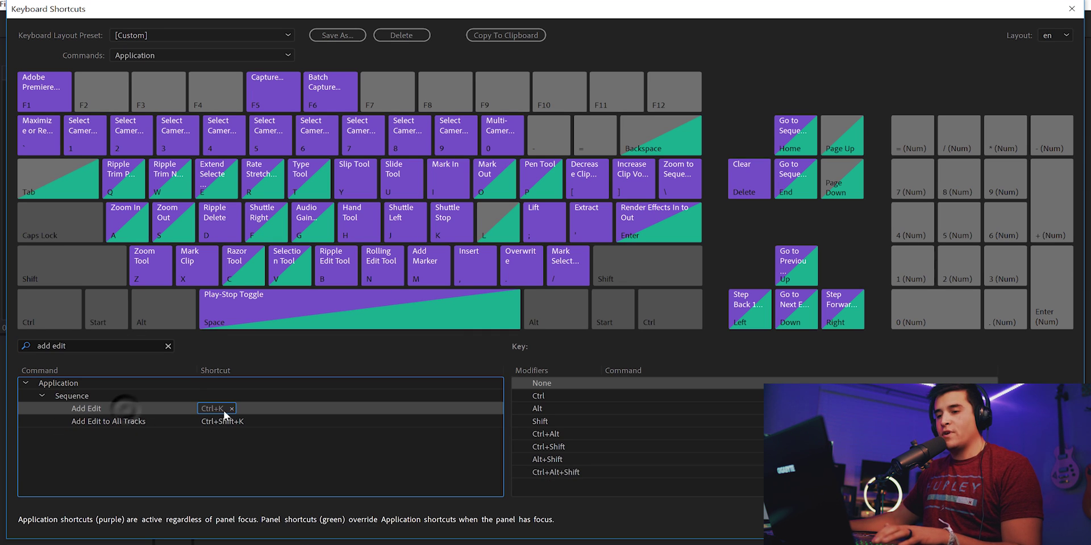
{"action": "left_click", "coordinate": [226, 410]}
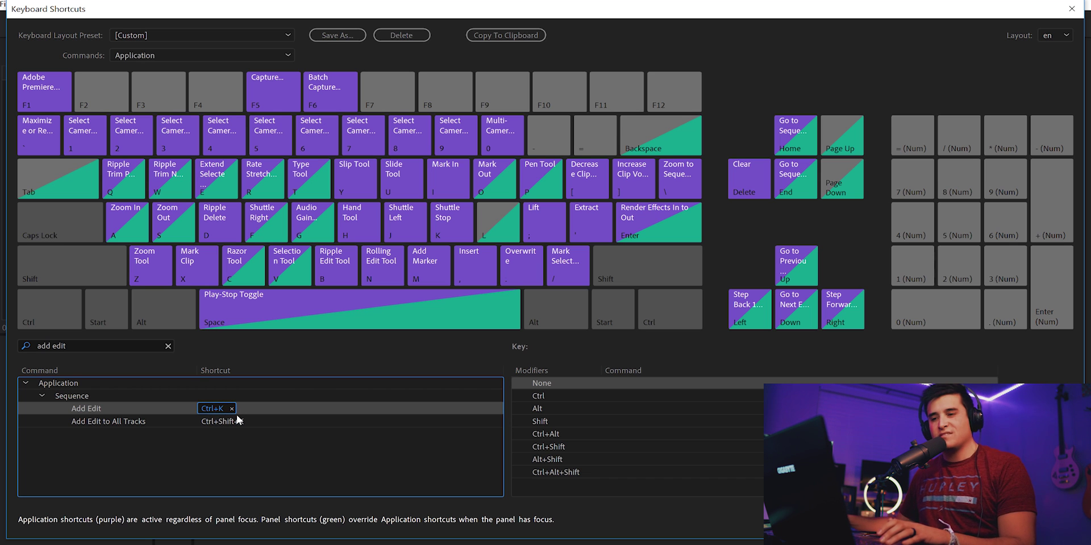
{"action": "left_click", "coordinate": [232, 407]}
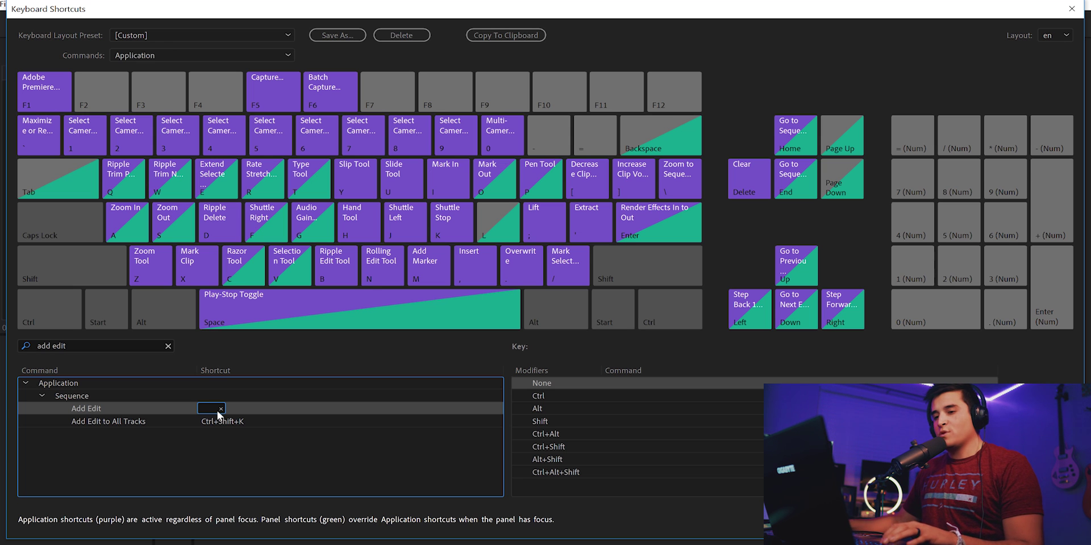
{"action": "key", "text": "c"}
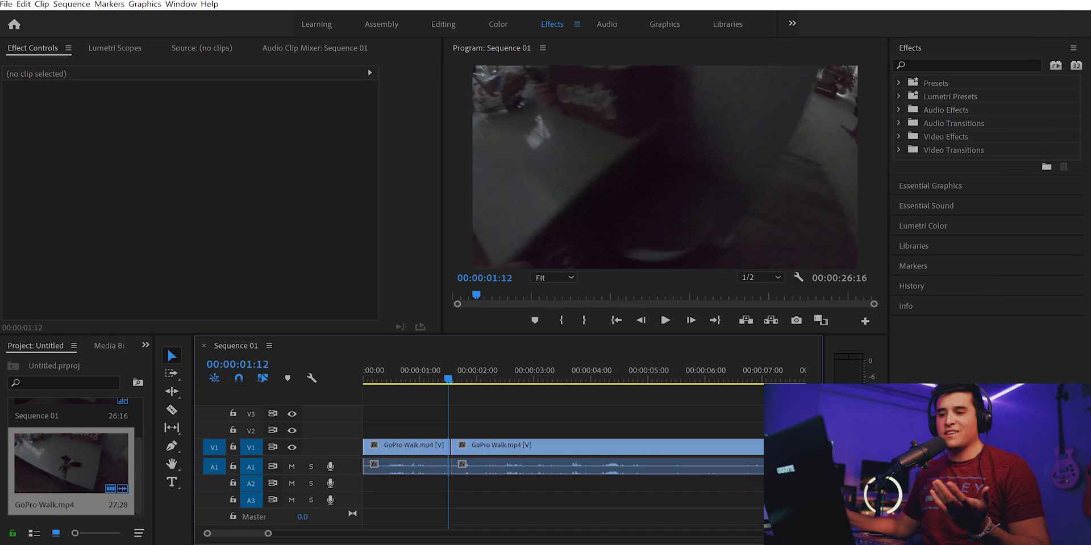
Split the second GoPro Walk clip at 00:00:01:22 with Add Edit and move the playhead to 00:00:02:08.
{"action": "left_click_drag", "start_coordinate": [449, 376], "coordinate": [472, 376]}
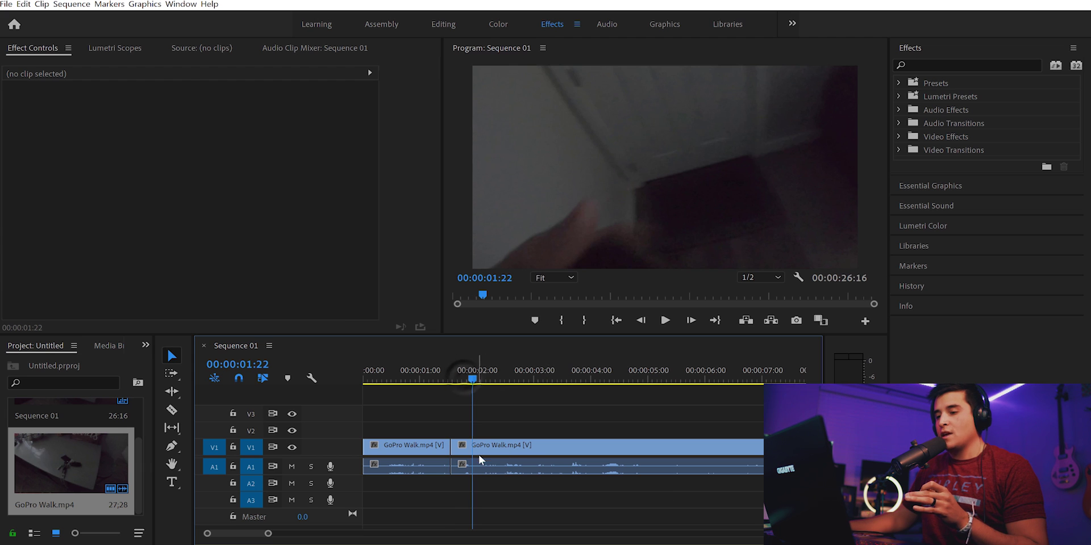
{"action": "left_click", "coordinate": [480, 449]}
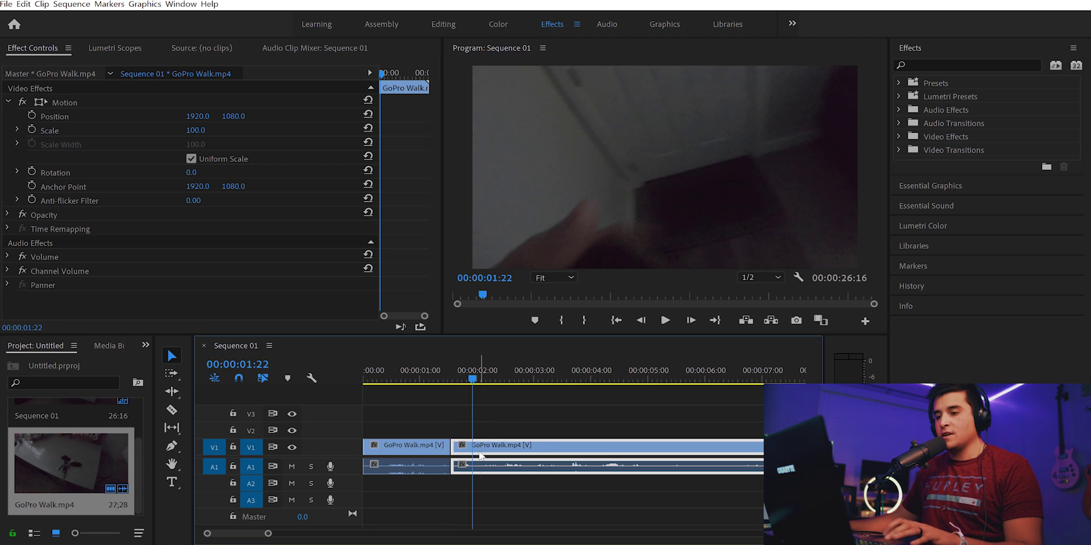
{"action": "key", "text": "ctrl+k"}
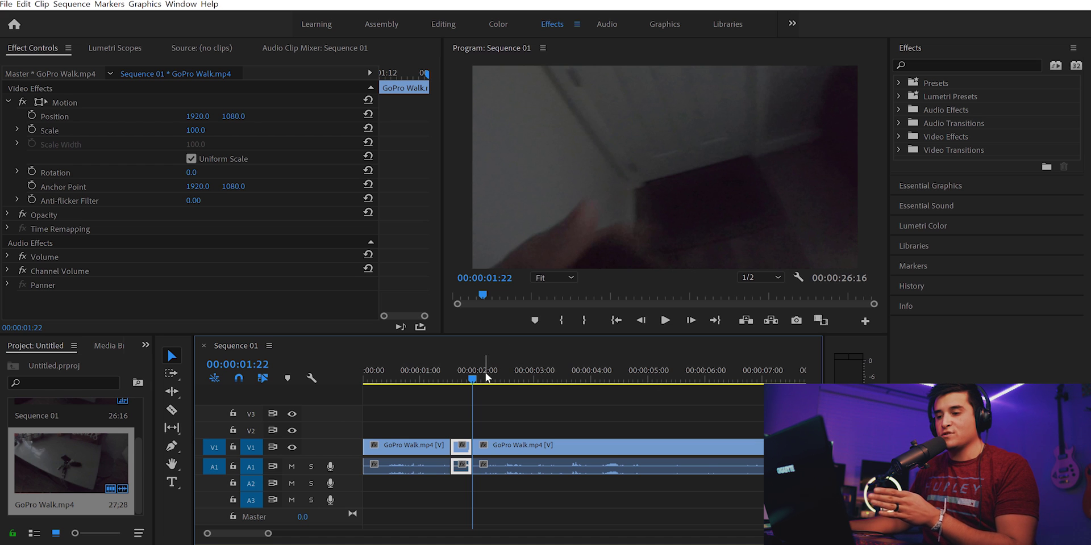
{"action": "left_click_drag", "start_coordinate": [476, 383], "coordinate": [500, 382]}
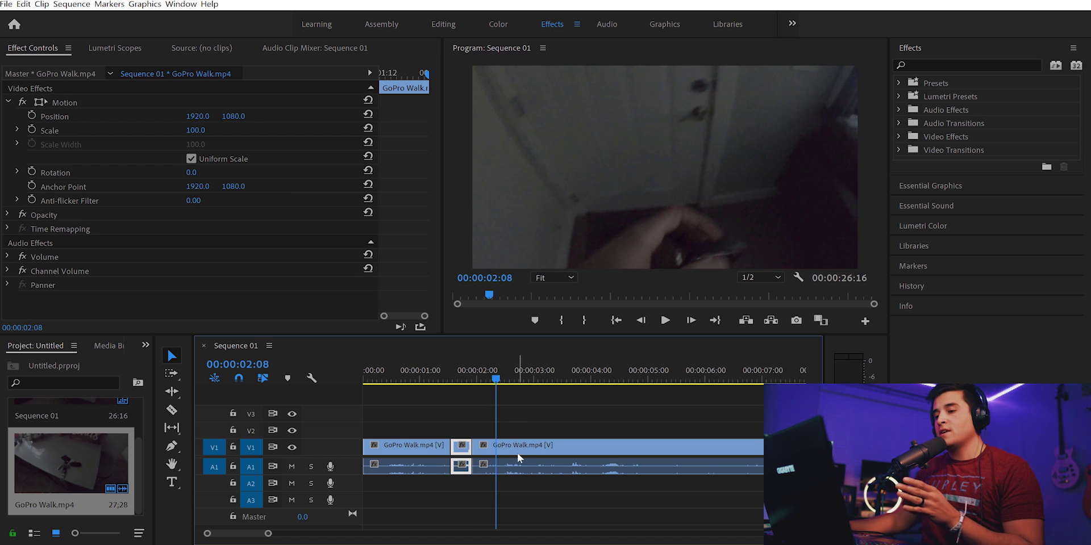
Move the last GoPro Walk clip up to tracks V2 and A2, starting at about 00:00:01:00.
{"action": "left_click_drag", "start_coordinate": [521, 455], "coordinate": [462, 481]}
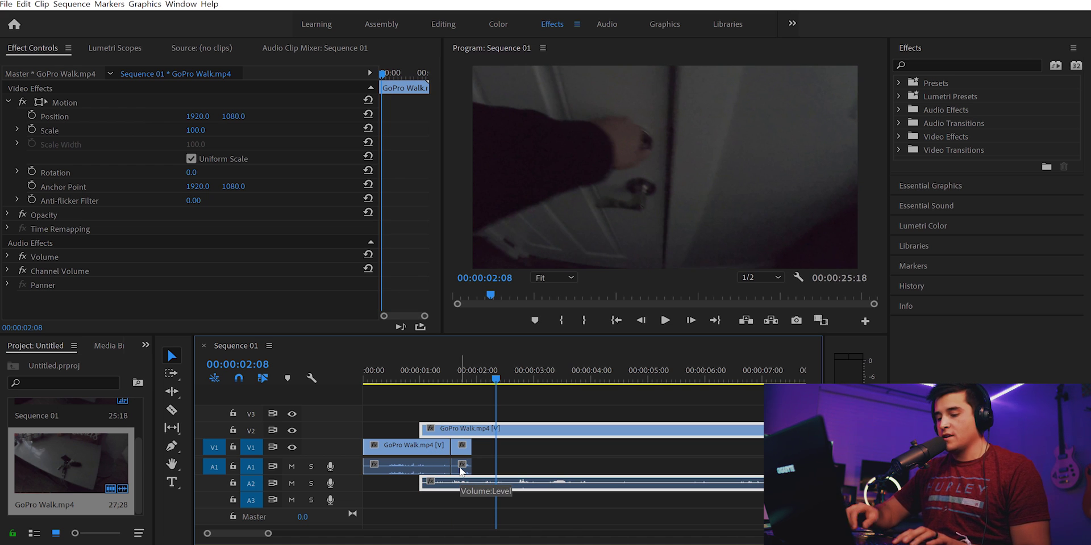
In the keyboard shortcut editor, find Add Edit to All Tracks and replace its Ctrl+Shift+K shortcut with Shift+C.
{"action": "key", "text": "ctrl+alt+k"}
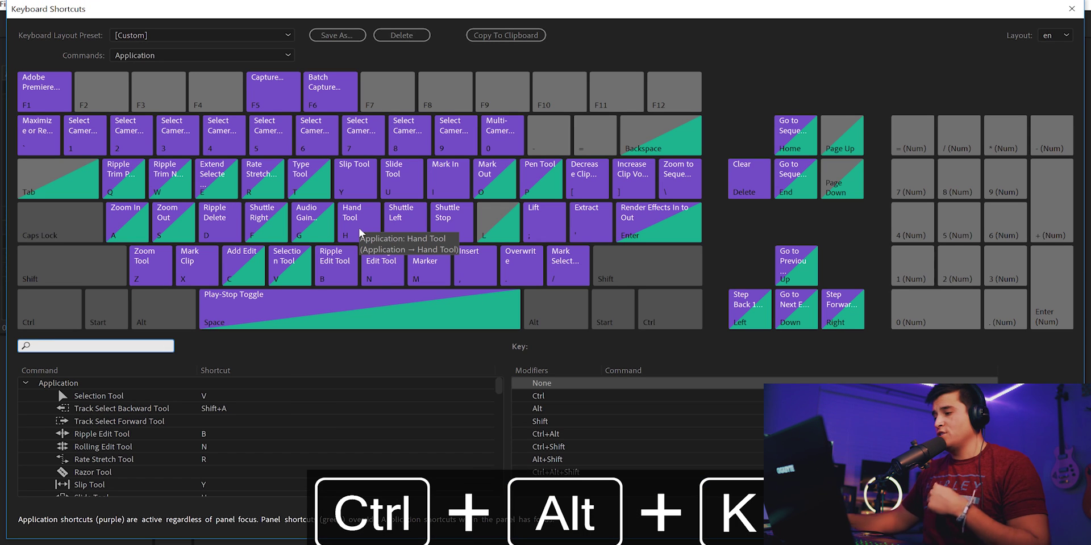
{"action": "type", "text": "add edit"}
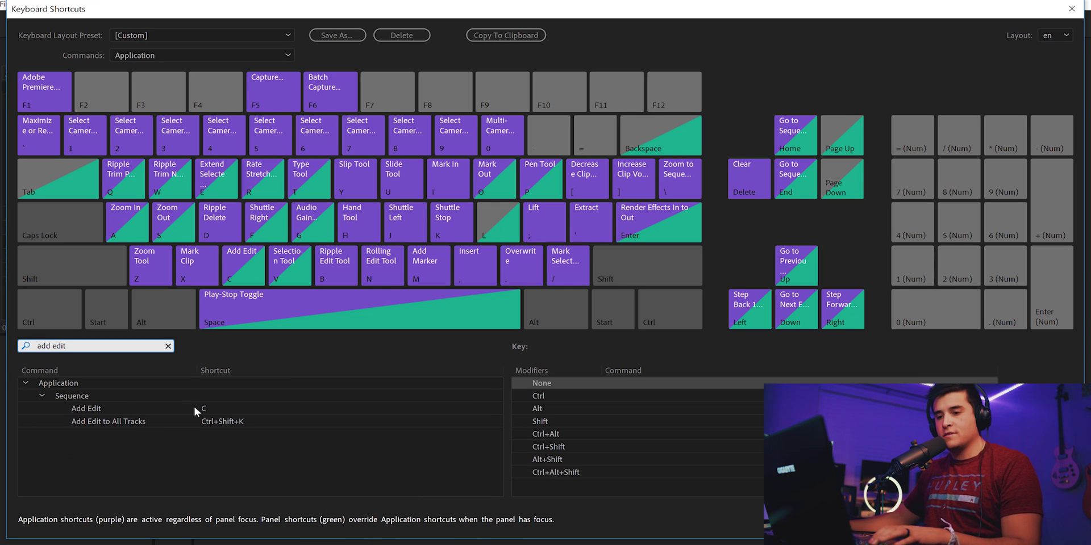
{"action": "left_click", "coordinate": [254, 423]}
{"action": "double_click", "coordinate": [209, 422]}
{"action": "key", "text": "shift+c"}
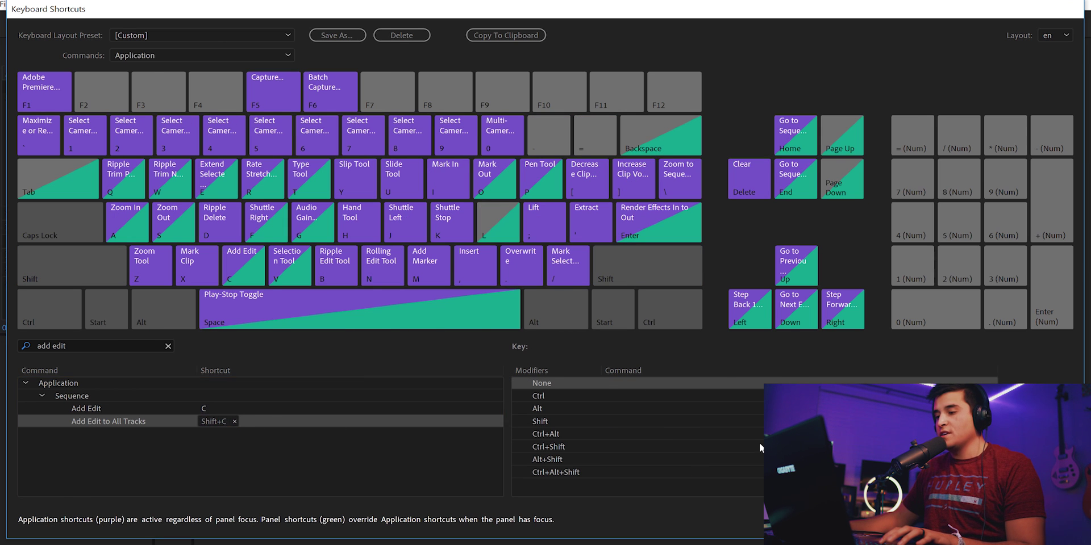
{"action": "key", "text": "Return"}
Split the V2 clip at 00:00:02:15 with Add Edit and move its second part to V3 and A3, starting at about 00:00:01:05.
{"action": "left_click", "coordinate": [493, 385]}
{"action": "left_click_drag", "start_coordinate": [481, 386], "coordinate": [439, 385]}
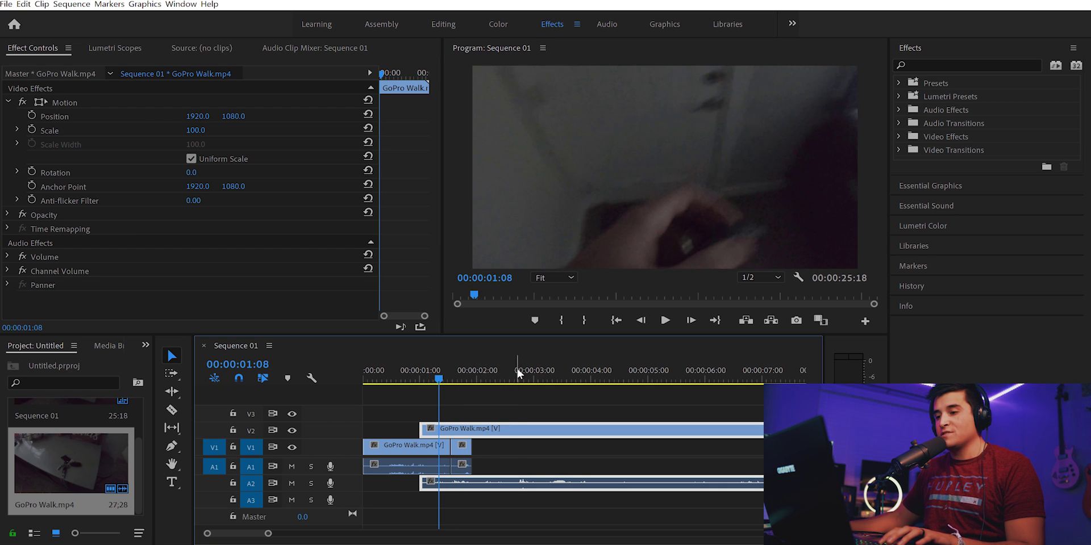
{"action": "left_click_drag", "start_coordinate": [518, 373], "coordinate": [512, 377]}
{"action": "key", "text": "ctrl+k"}
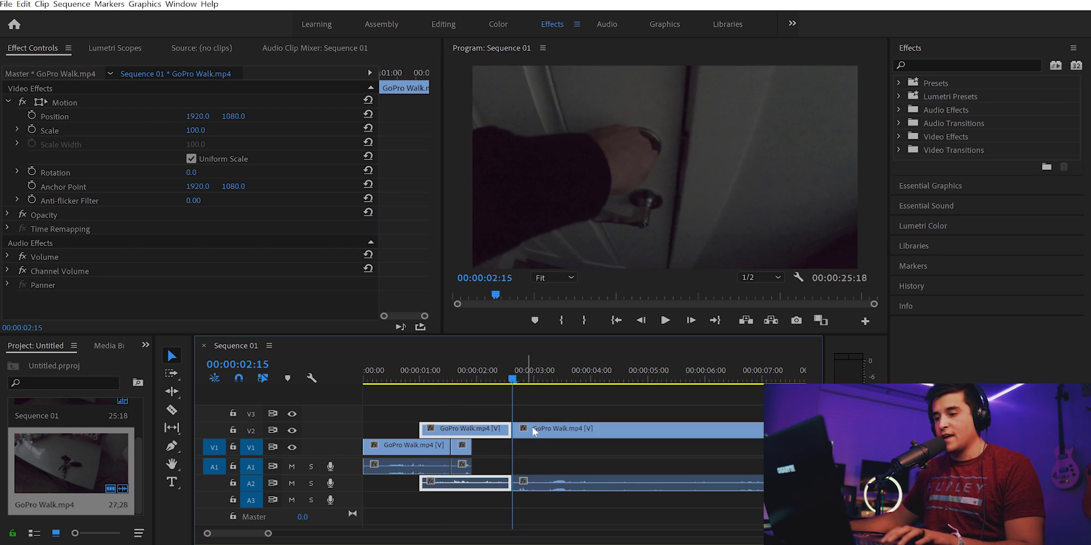
{"action": "left_click_drag", "start_coordinate": [534, 432], "coordinate": [452, 415]}
Cut the clips on all tracks at 00:00:01:10 with Add Edit to All Tracks and move the playhead to 00:00:01:19.
{"action": "left_click", "coordinate": [444, 379]}
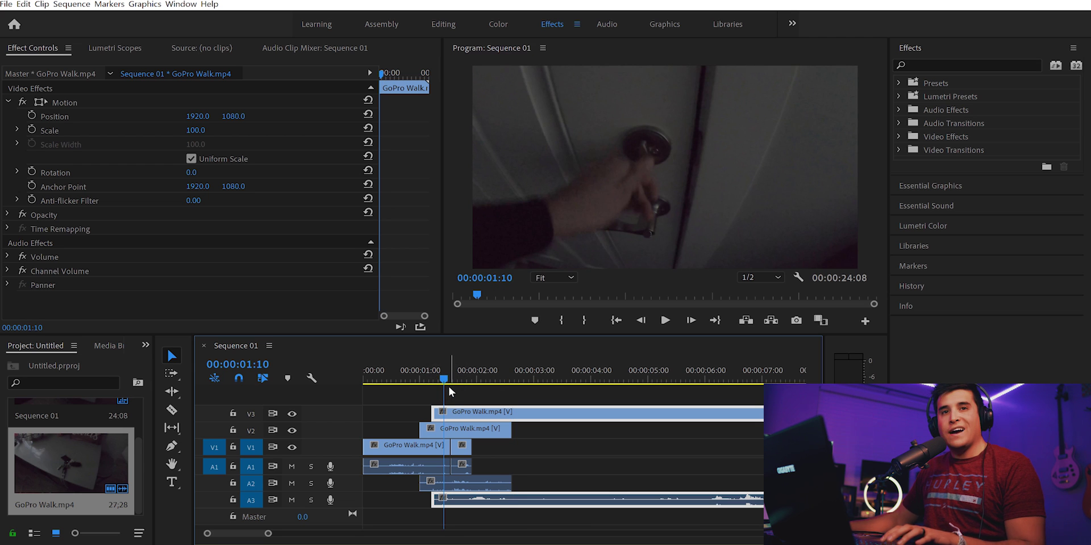
{"action": "mouse_move", "coordinate": [444, 378]}
{"action": "left_mouse_down"}
{"action": "mouse_move", "coordinate": [462, 380]}
{"action": "mouse_move", "coordinate": [446, 383]}
{"action": "left_mouse_up"}
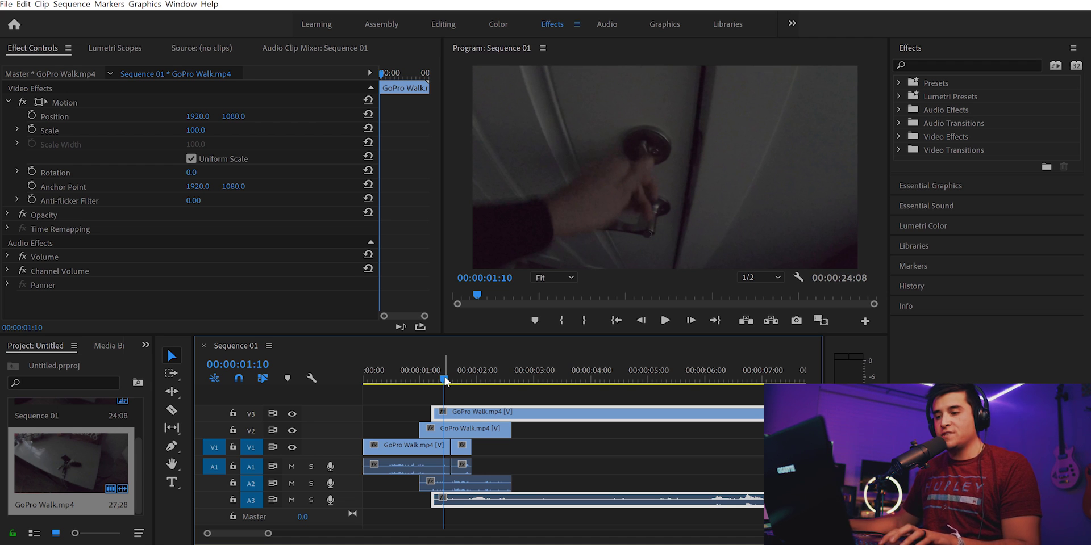
{"action": "key", "text": "ctrl+shift+k"}
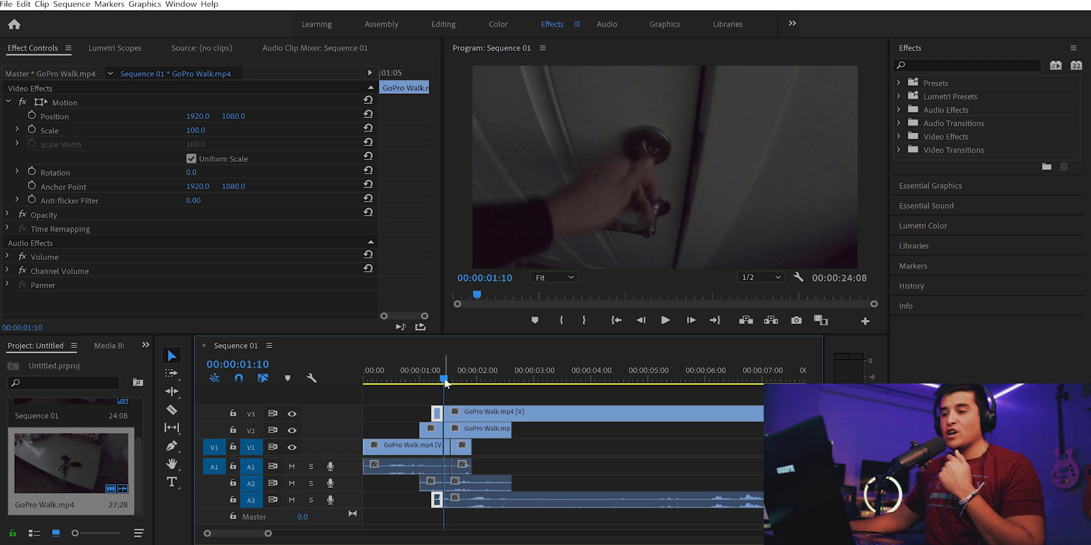
{"action": "left_click", "coordinate": [455, 380]}
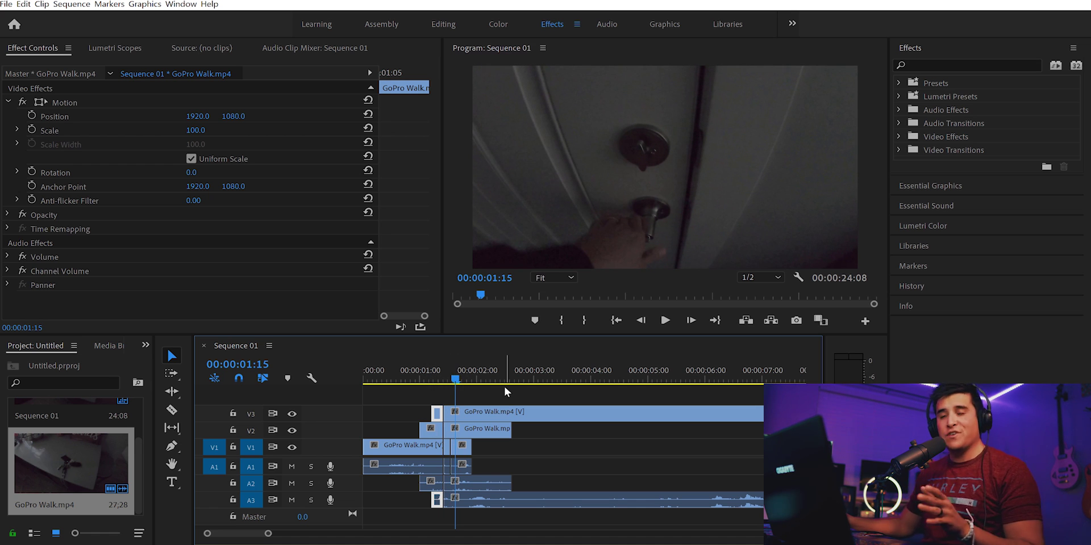
{"action": "key", "text": "Right"}
{"action": "key", "text": "Right"}
{"action": "key", "text": "Right"}
{"action": "key", "text": "Right"}
In the keyboard shortcut editor, find the Track Select Forward Tool and assign E as its shortcut.
{"action": "key", "text": "ctrl+alt+k"}
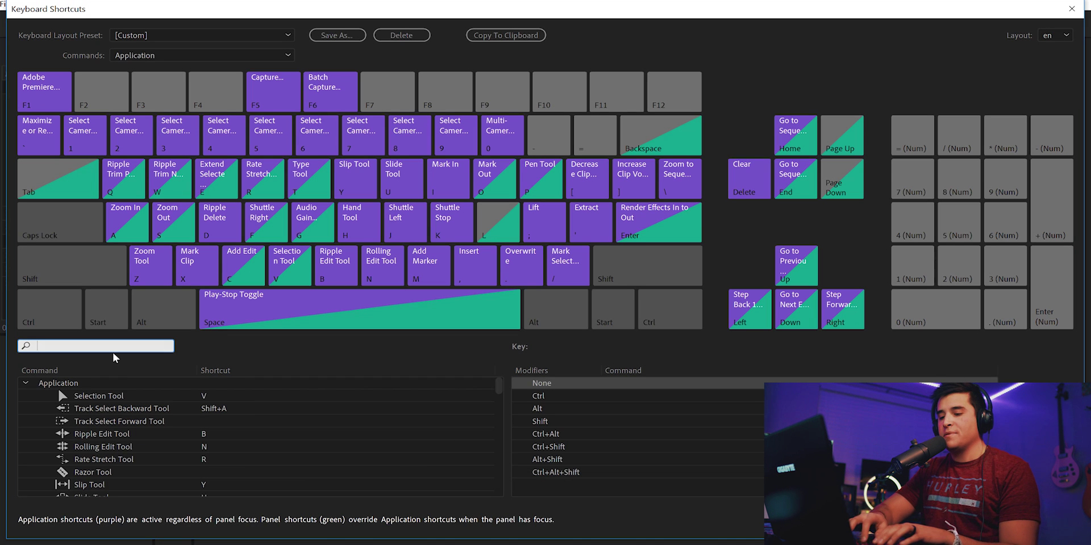
{"action": "type", "text": "track"}
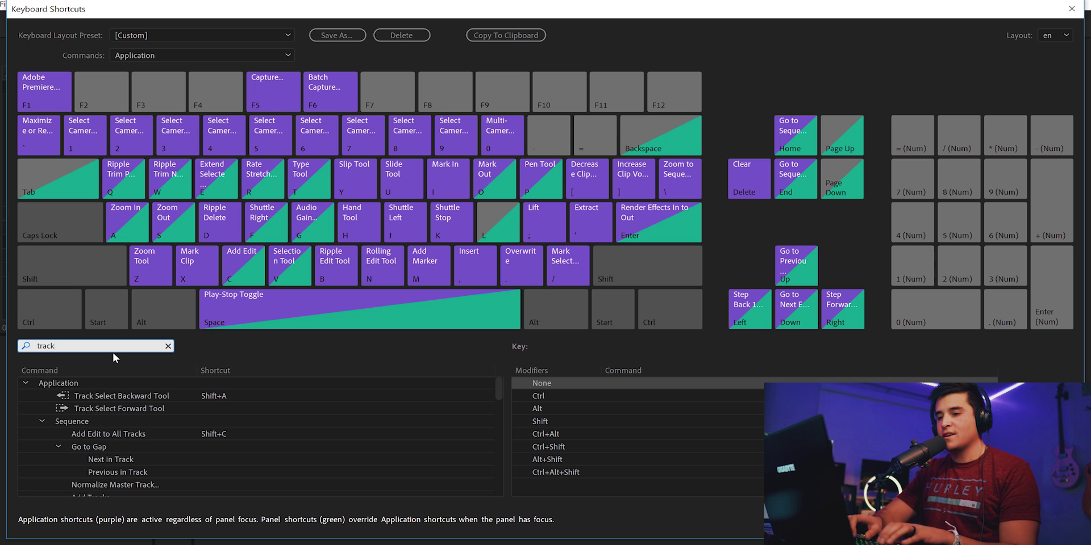
{"action": "left_click", "coordinate": [132, 410]}
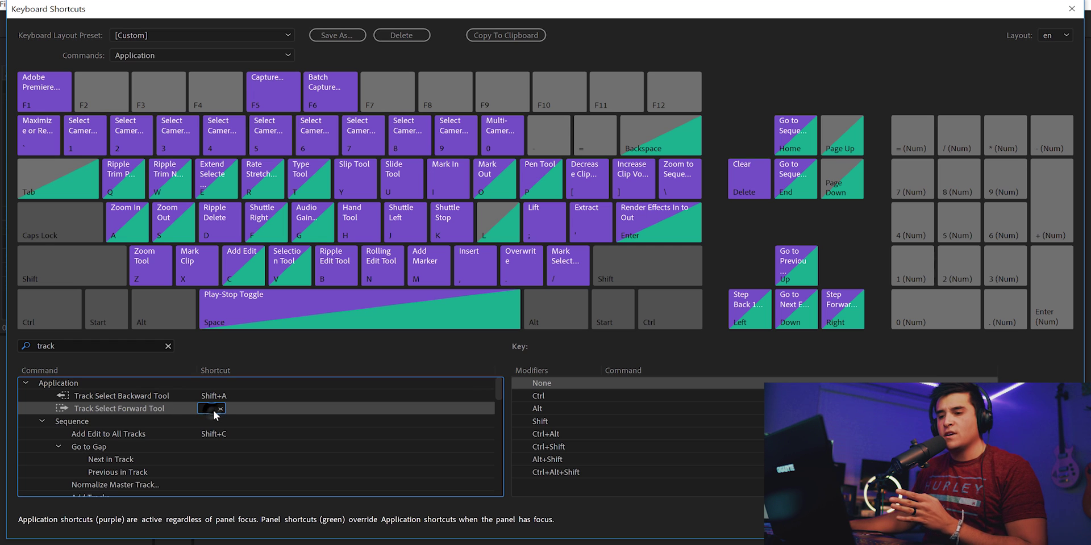
{"action": "key", "text": "e"}
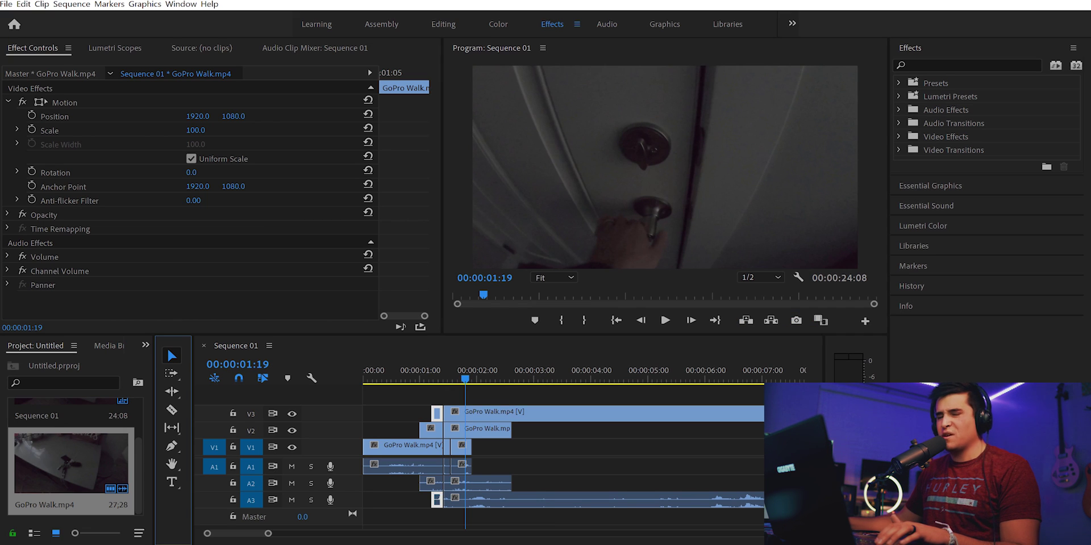
Move the playhead to 00:00:01:08 and select clips forward with the Track Select Forward Tool, first from the 00:00:01:10 cut, then from the first V1 clip.
{"action": "left_click_drag", "start_coordinate": [464, 379], "coordinate": [439, 380]}
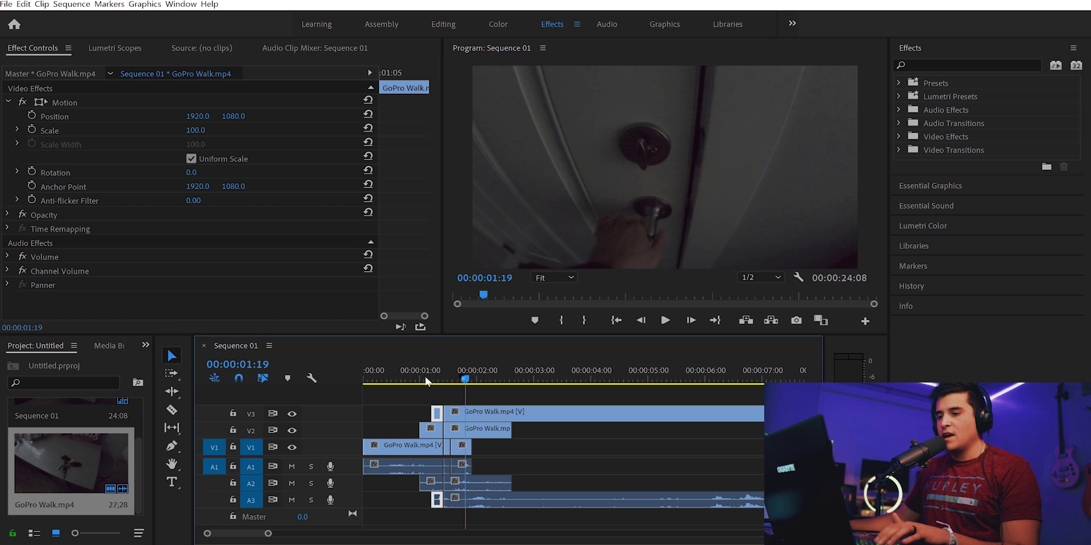
{"action": "left_click", "coordinate": [451, 395]}
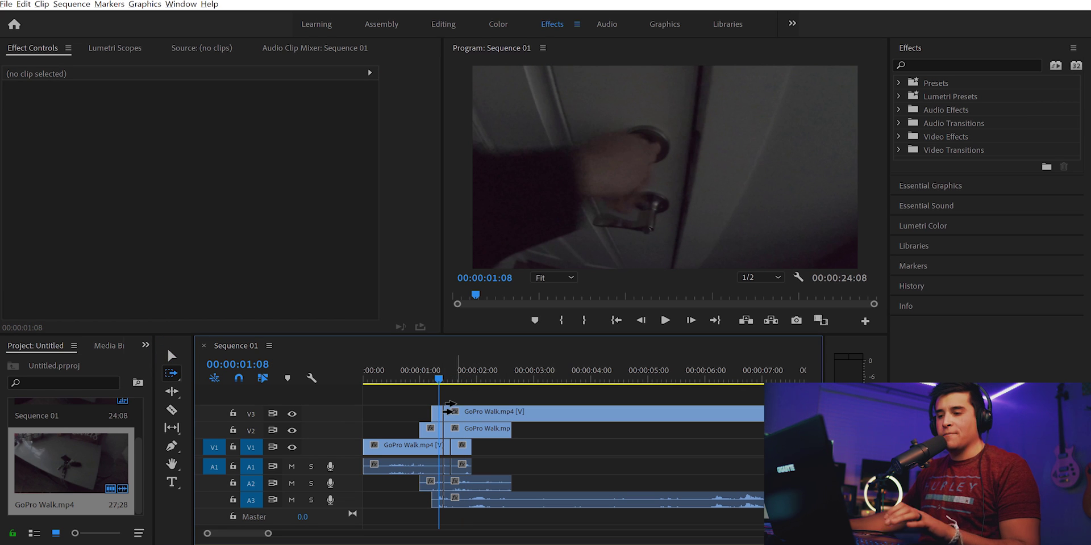
{"action": "key", "text": "a"}
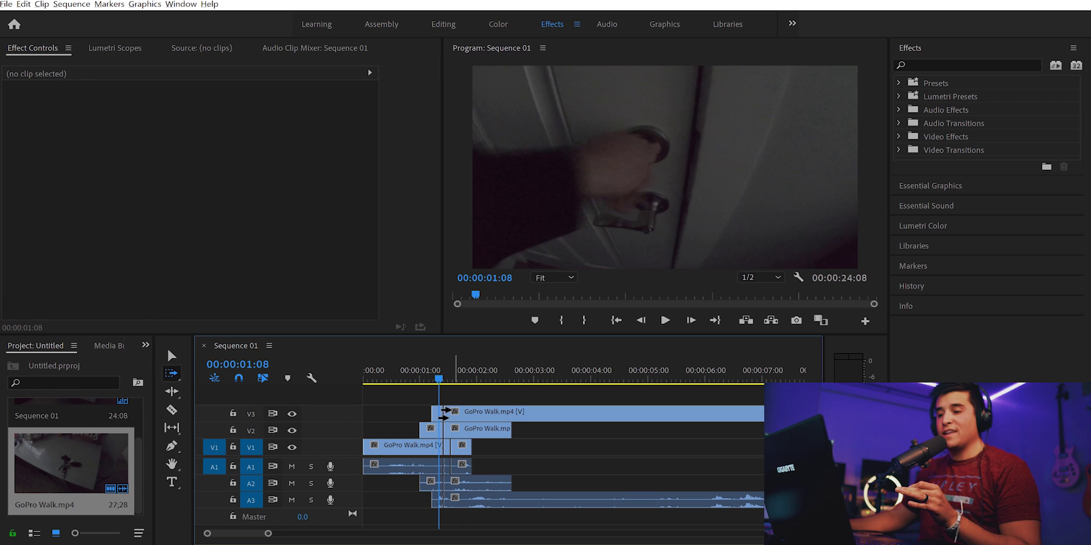
{"action": "left_click", "coordinate": [448, 412]}
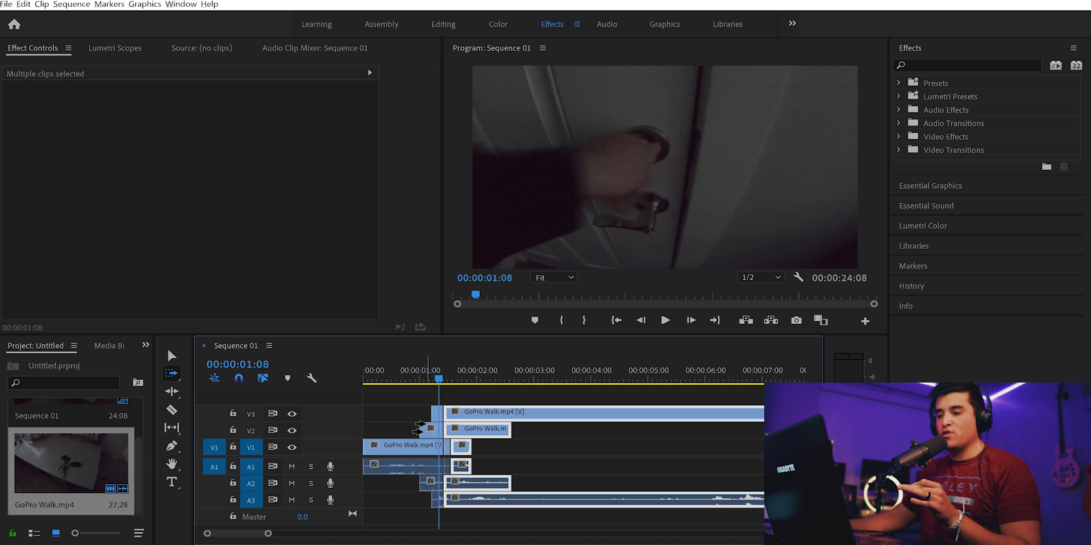
{"action": "left_click", "coordinate": [421, 444]}
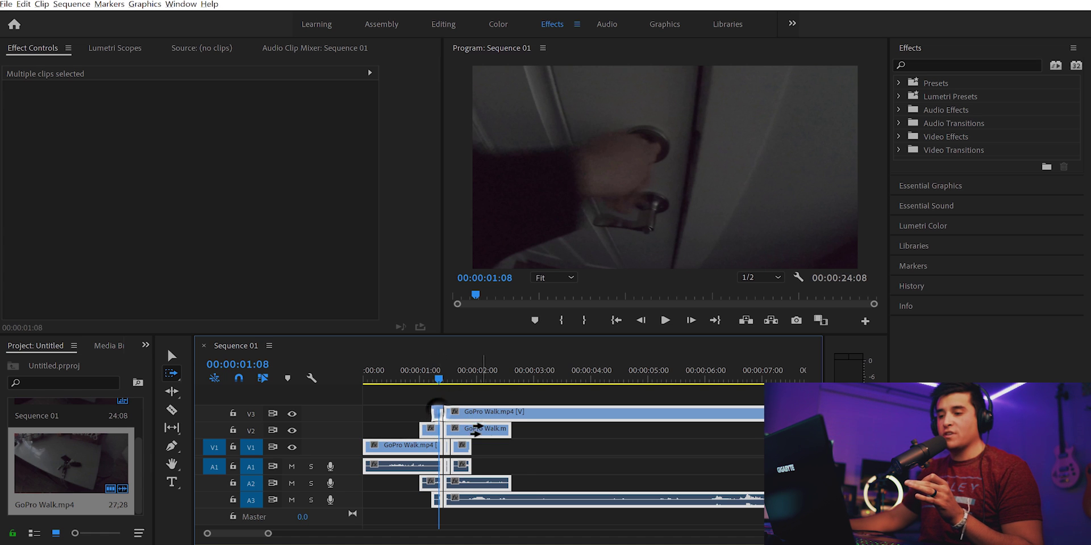
Reselect clips forward until only the V2 and V3 clips after the 00:00:01:10 cut are selected, and return to the Selection Tool.
{"action": "left_click", "coordinate": [456, 440]}
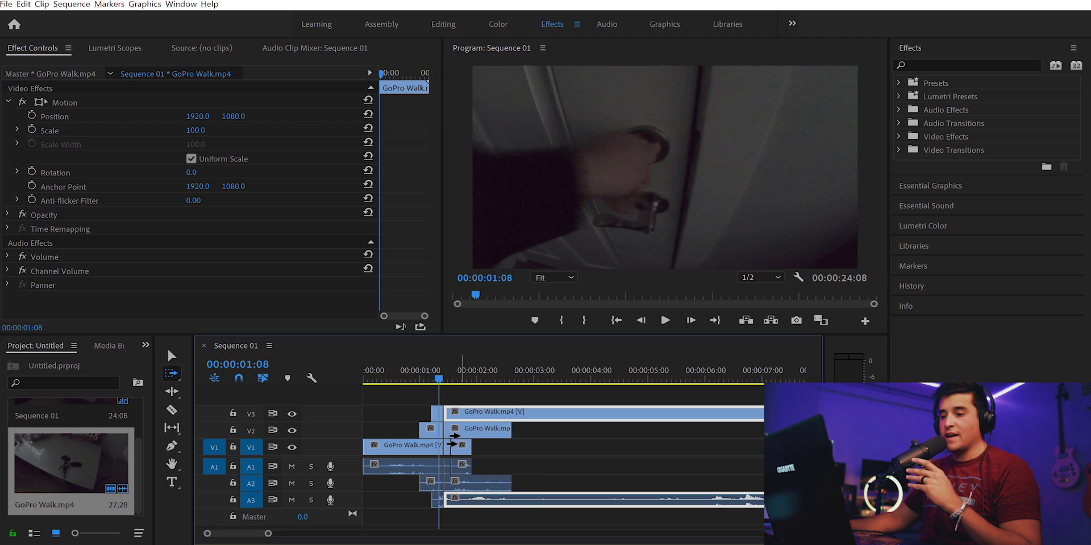
{"action": "left_click", "coordinate": [456, 429]}
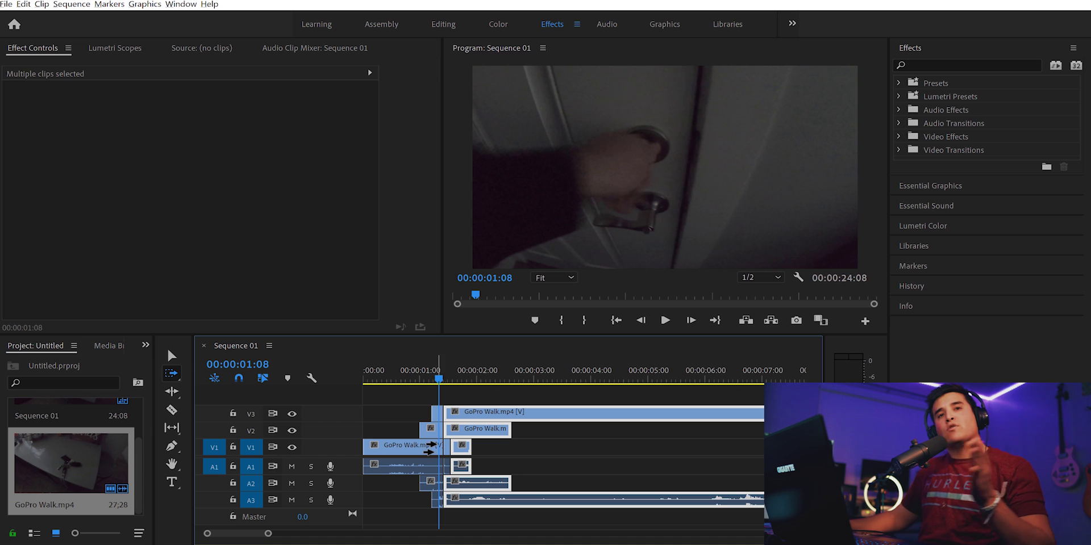
{"action": "left_click", "coordinate": [431, 423]}
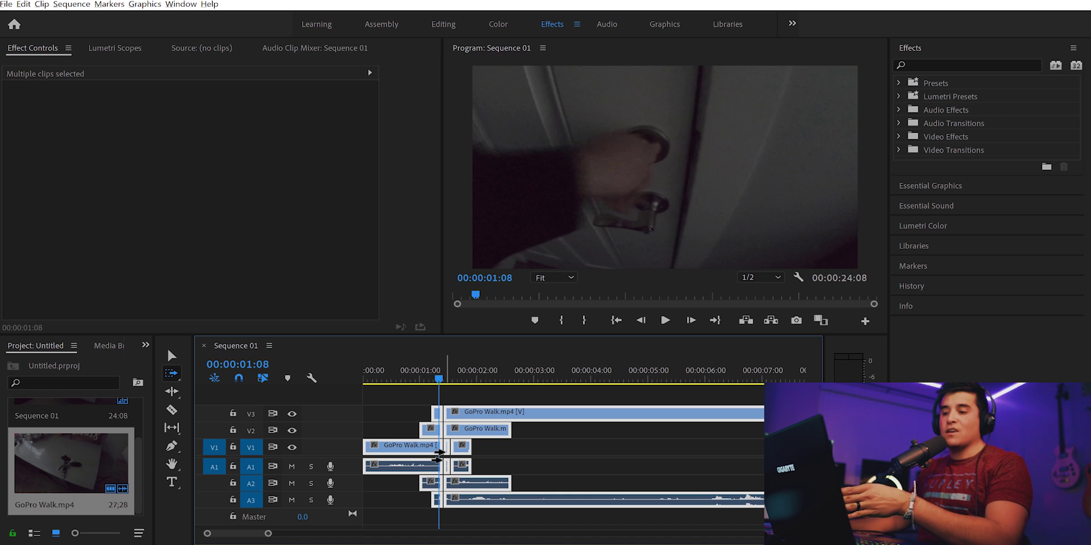
{"action": "left_click", "coordinate": [506, 433]}
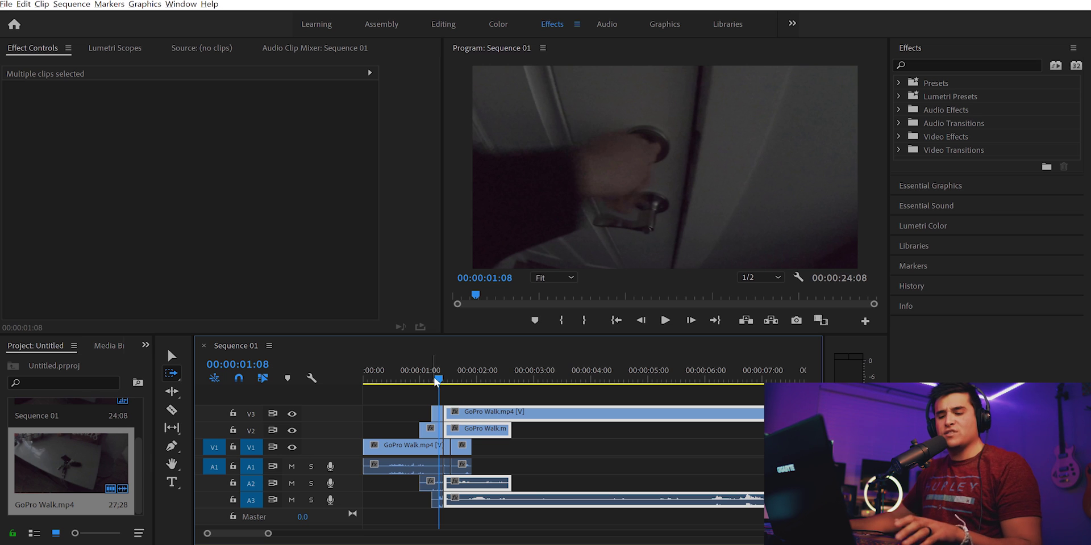
{"action": "key", "text": "v"}
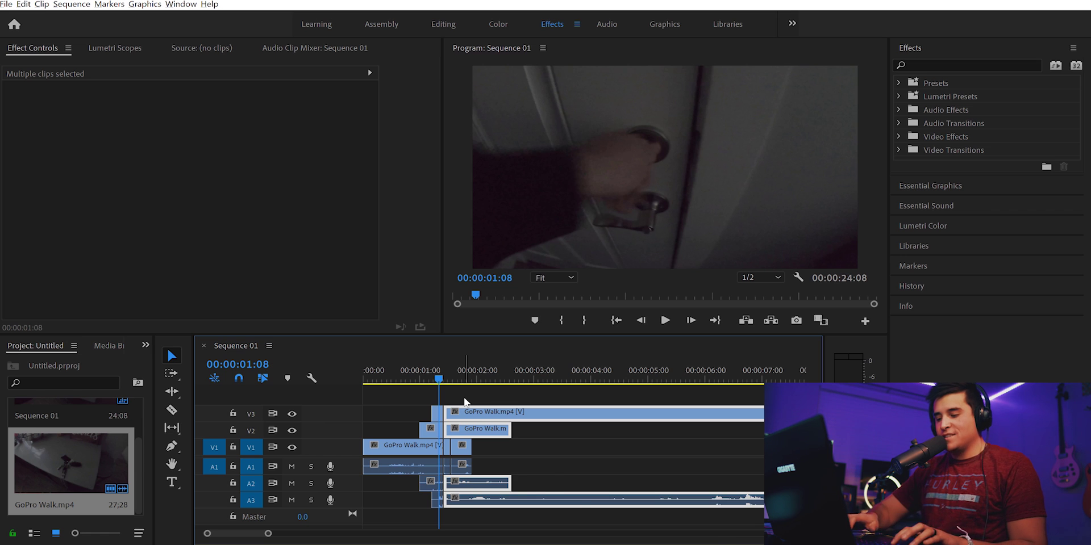
In the keyboard shortcut editor, find Step Back 1 Frame and add Q as a second shortcut alongside Left.
{"action": "key", "text": "ctrl+alt+k"}
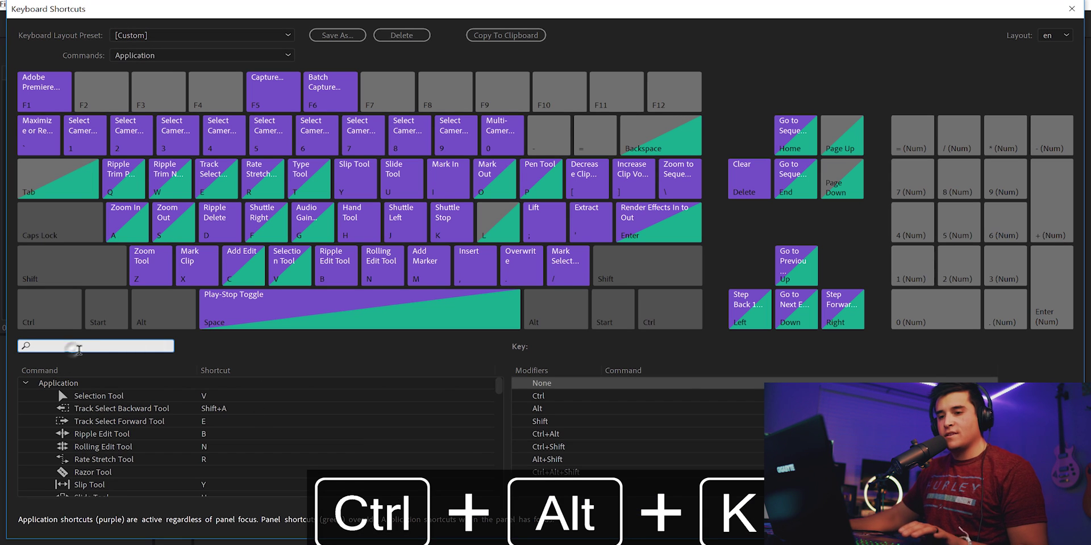
{"action": "type", "text": "step nac"}
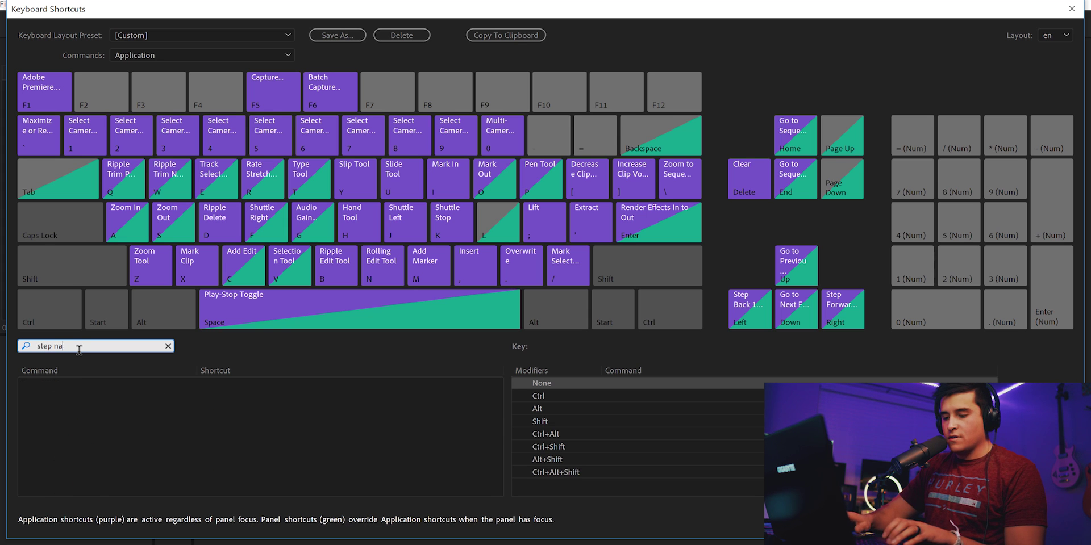
{"action": "key", "text": "BackSpace"}
{"action": "key", "text": "BackSpace"}
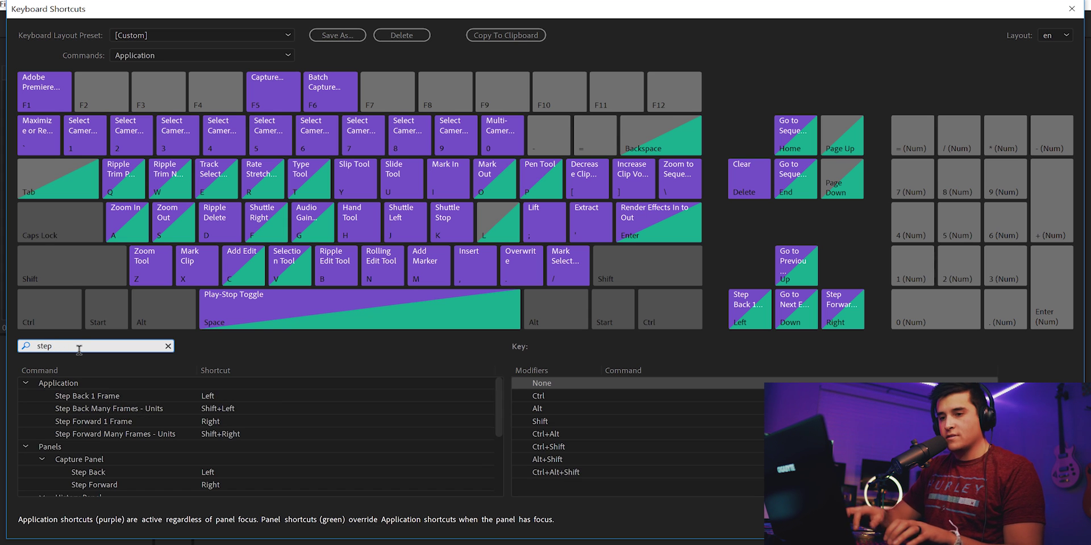
{"action": "left_click", "coordinate": [110, 397]}
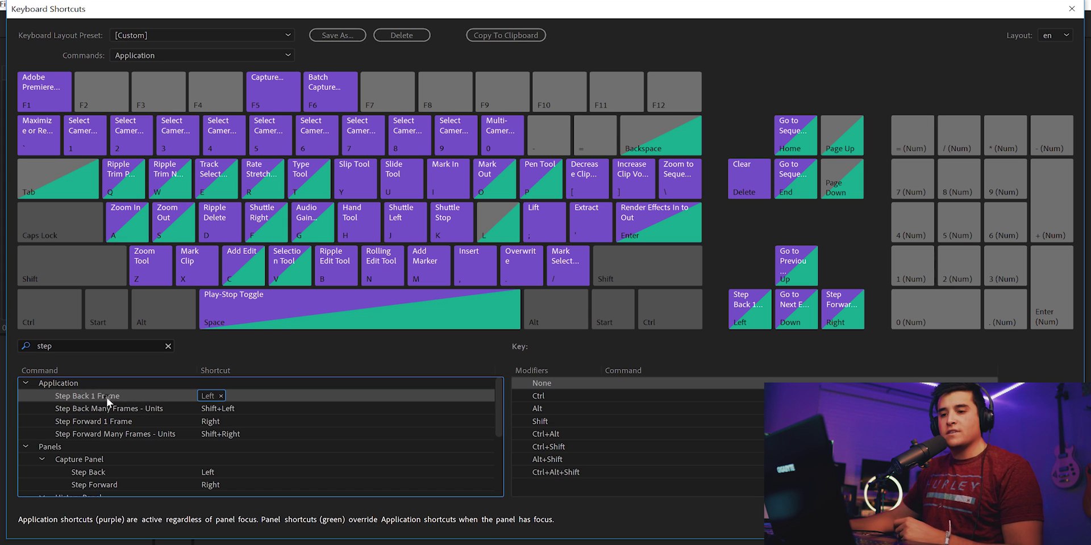
{"action": "left_click", "coordinate": [234, 396]}
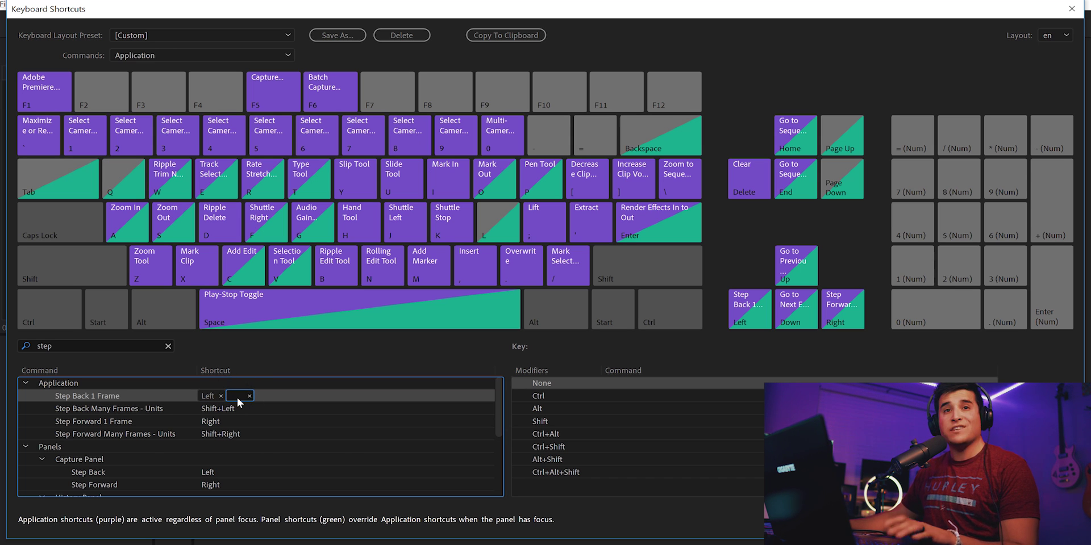
{"action": "key", "text": "q"}
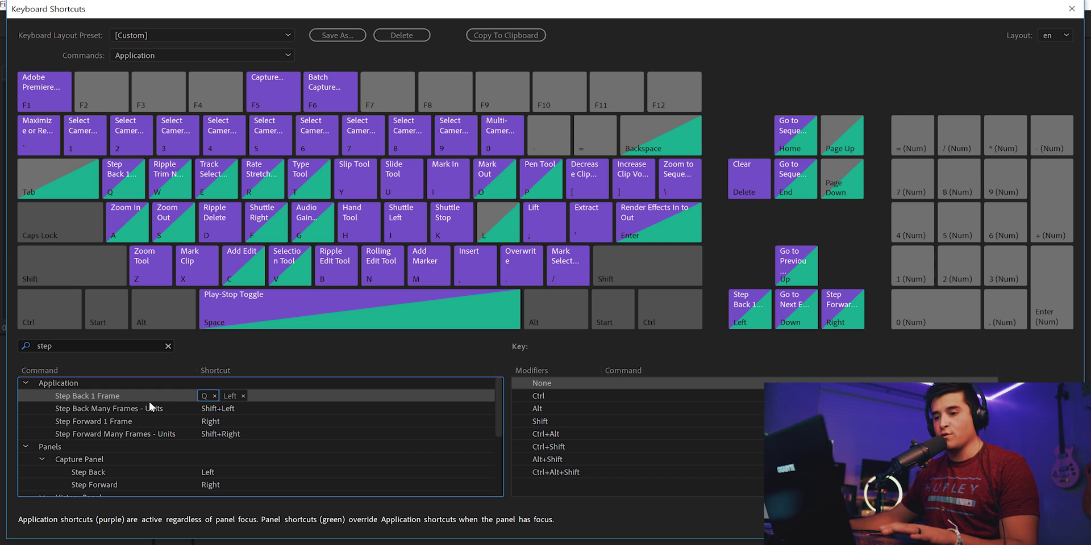
{"action": "key", "text": "Return"}
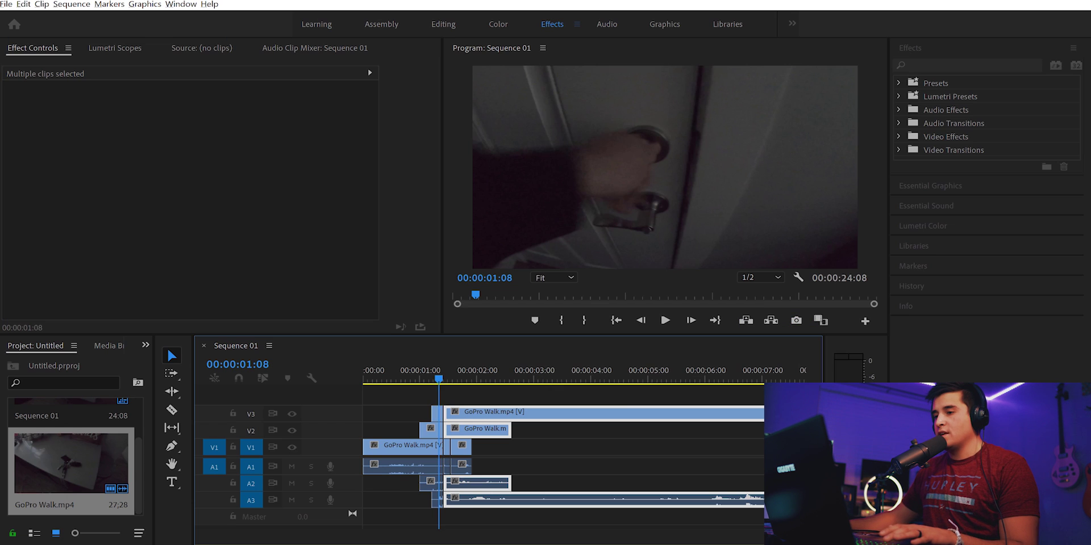
Test the Q shortcut by stepping the playhead back frame by frame, and compare with the arrow shortcuts, ending at 00:00:00:20.
{"action": "key", "text": "q"}
{"action": "key", "text": "q"}
{"action": "key", "text": "q"}
{"action": "key", "text": "q"}
{"action": "key", "text": "q"}
{"action": "key", "text": "q"}
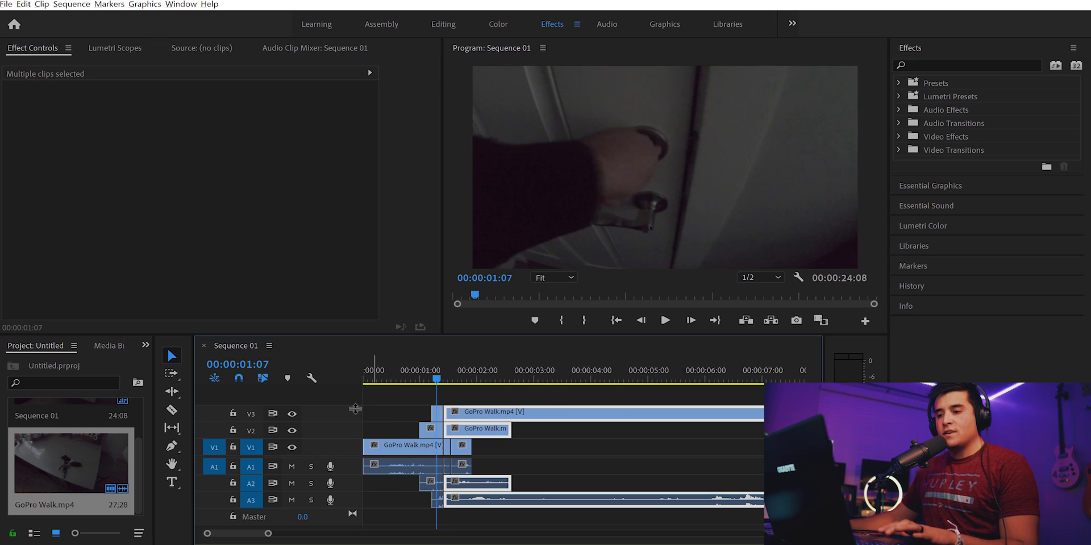
{"action": "key", "text": "q"}
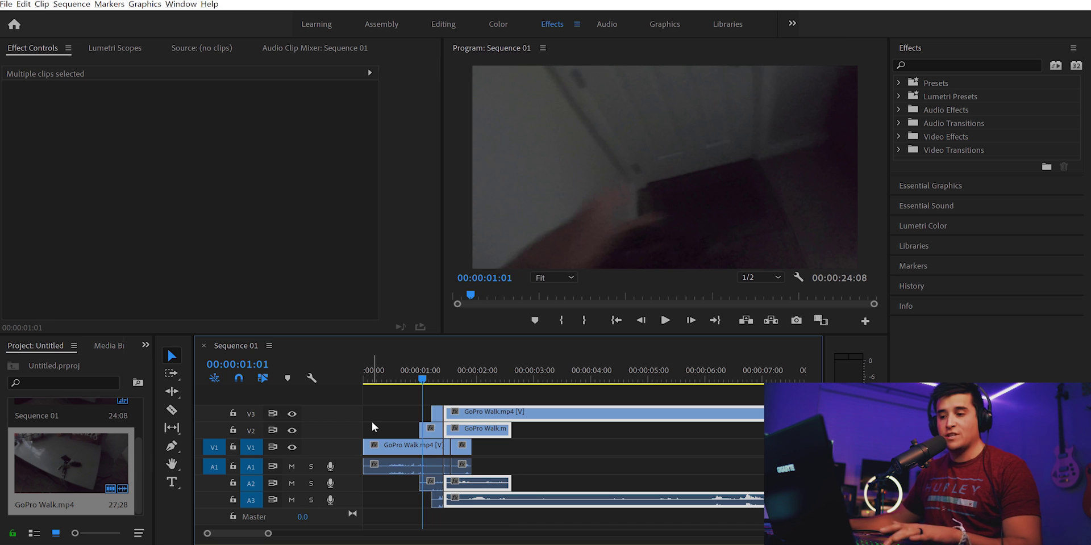
{"action": "key", "text": "q"}
{"action": "key", "text": "q"}
{"action": "key", "text": "Left"}
{"action": "key", "text": "Left"}
{"action": "key", "text": "Left"}
{"action": "key", "text": "Left"}
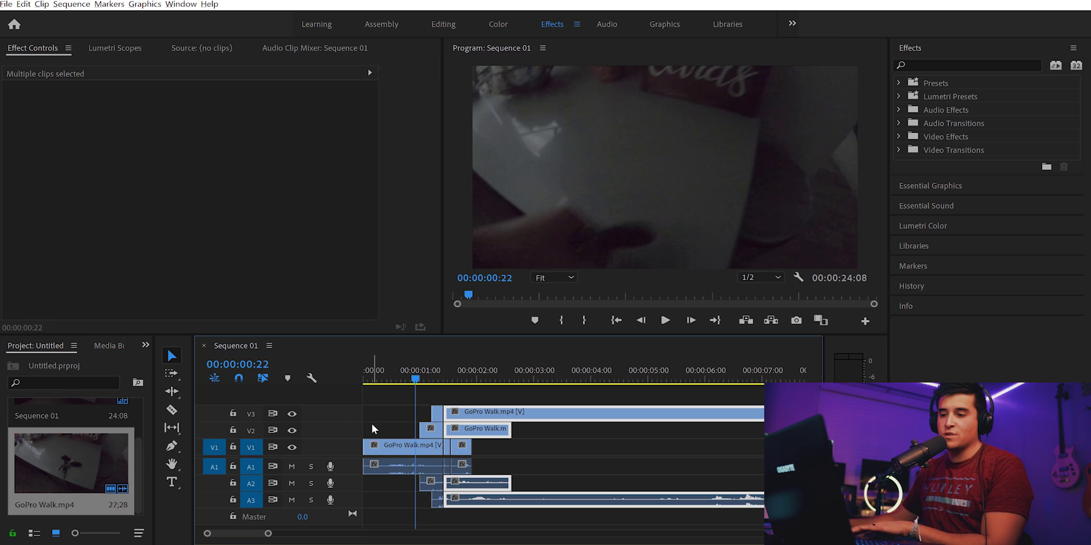
{"action": "key", "text": "Right"}
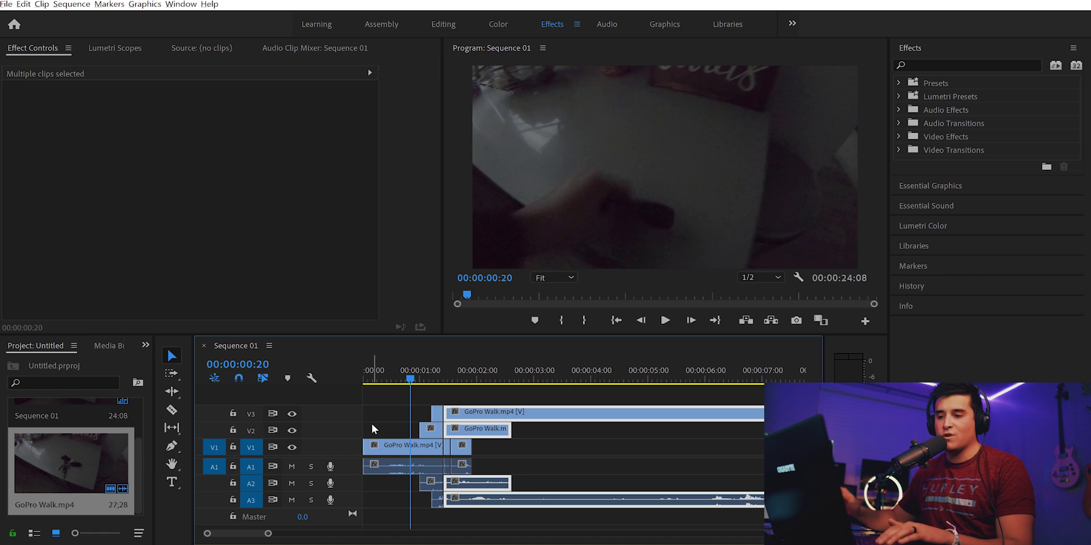
Step the playhead back to 00:00:00:19, and in the keyboard shortcut editor add W as a second shortcut for Step Forward 1 Frame.
{"action": "key", "text": "Left"}
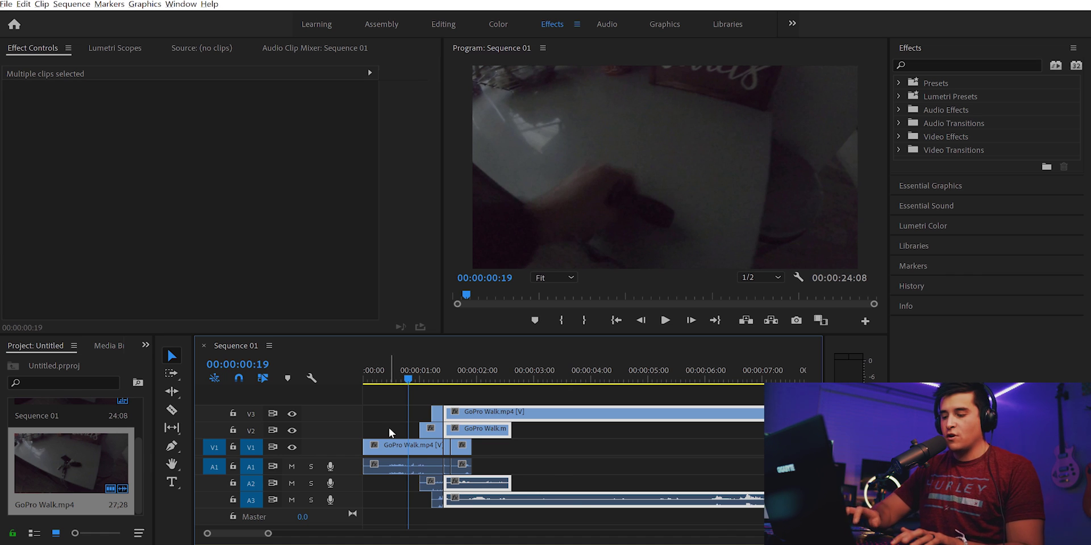
{"action": "key", "text": "ctrl+alt+k"}
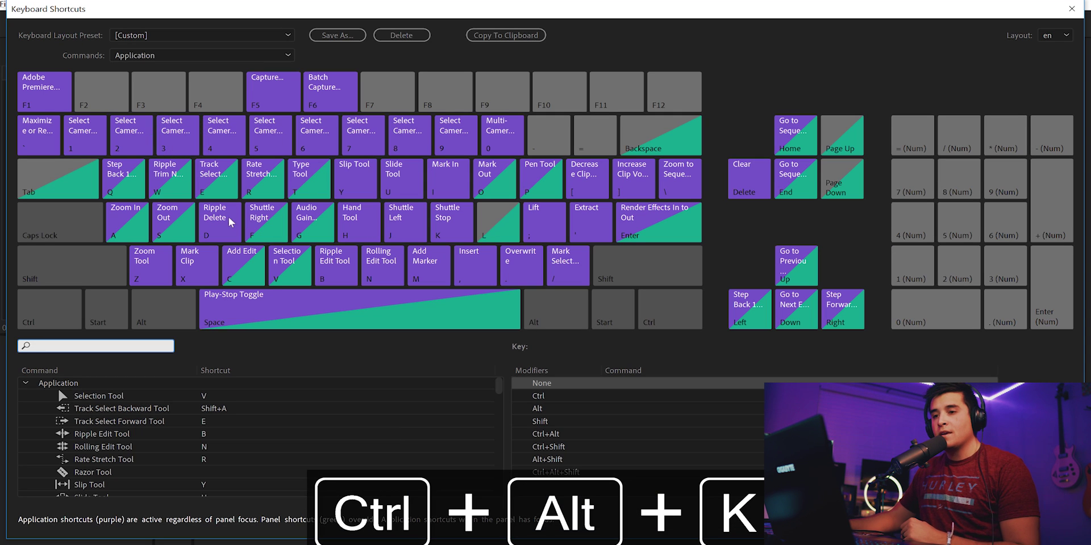
{"action": "left_click", "coordinate": [128, 346]}
{"action": "type", "text": "step"}
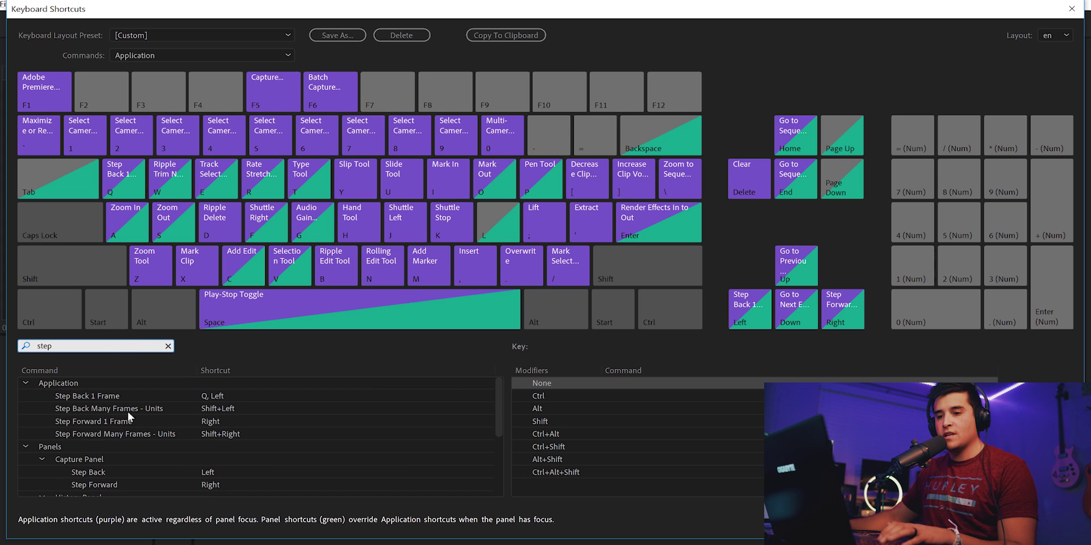
{"action": "left_click", "coordinate": [136, 421]}
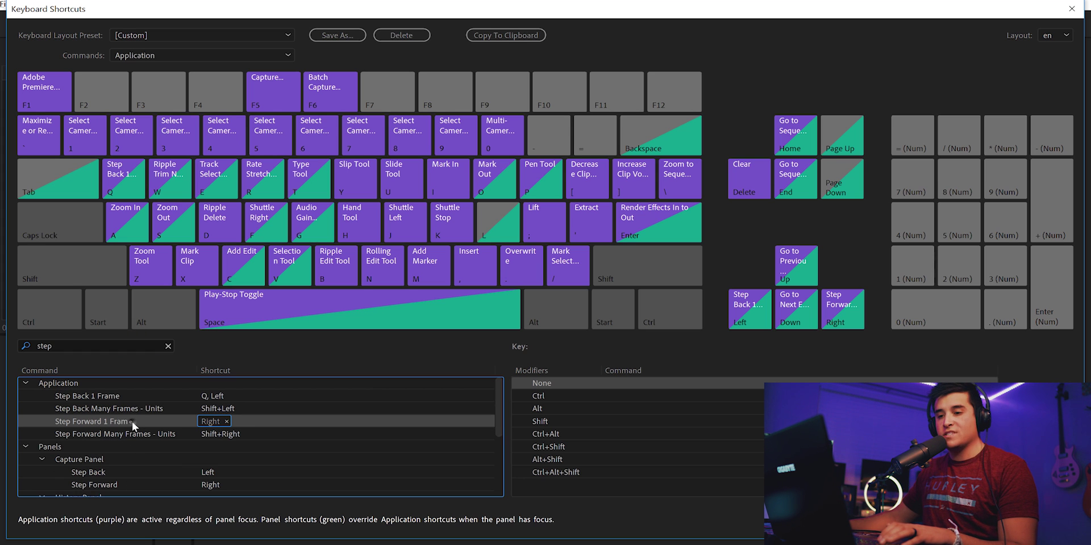
{"action": "left_click", "coordinate": [241, 421]}
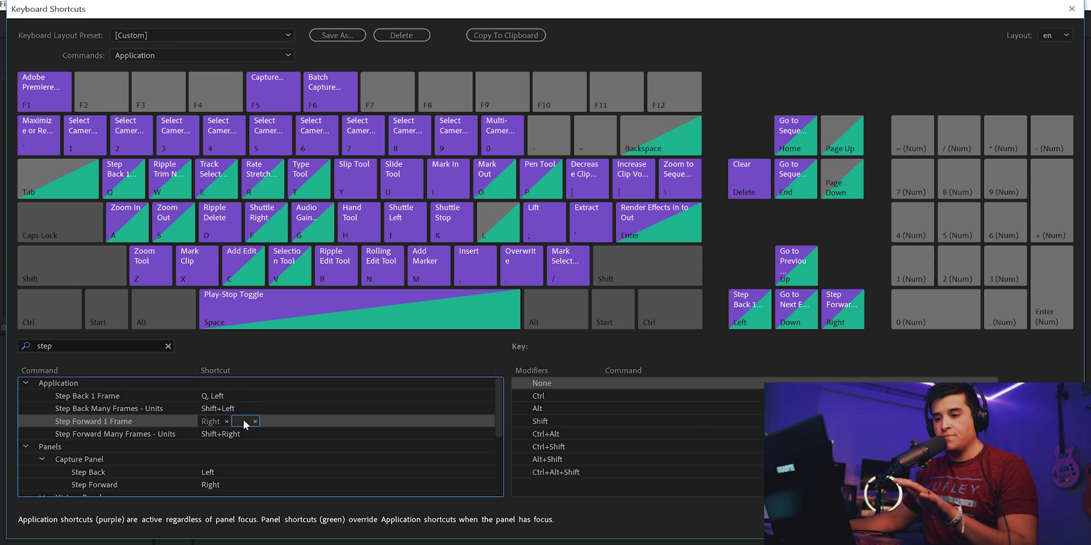
{"action": "key", "text": "w"}
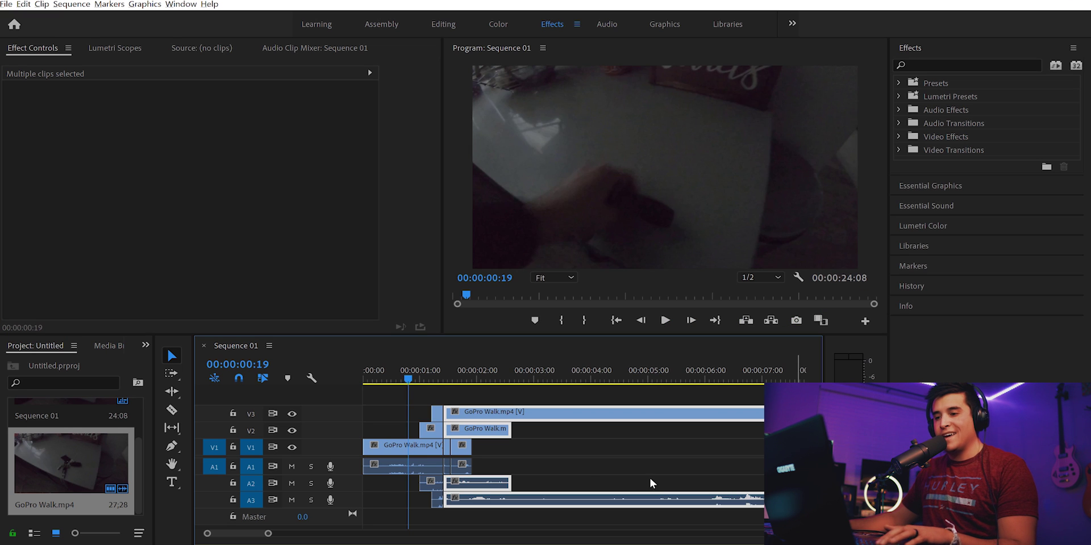
Test the W shortcut by stepping the playhead forward frame by frame to 00:00:00:22.
{"action": "key", "text": "w"}
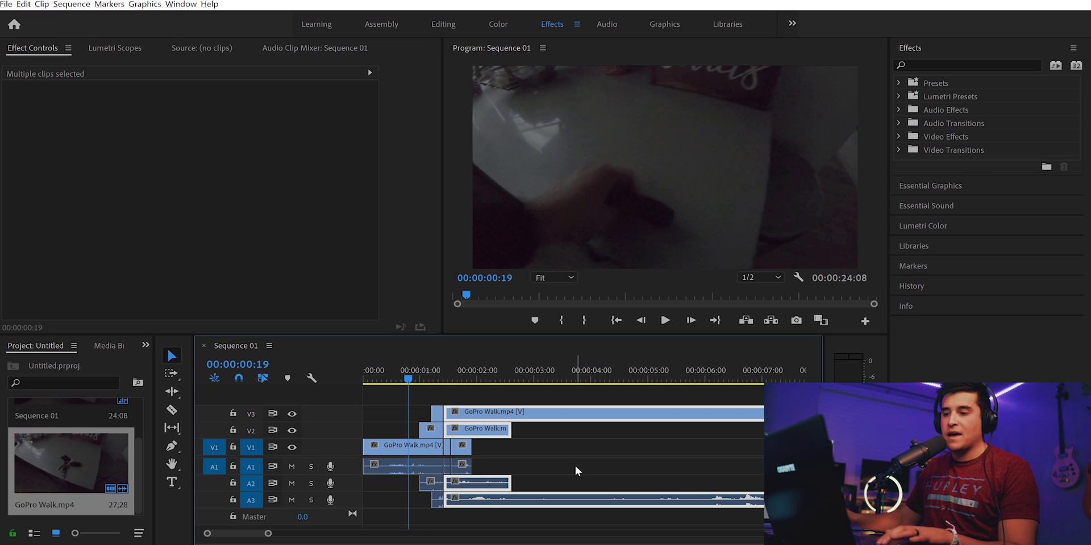
{"action": "key", "text": "w"}
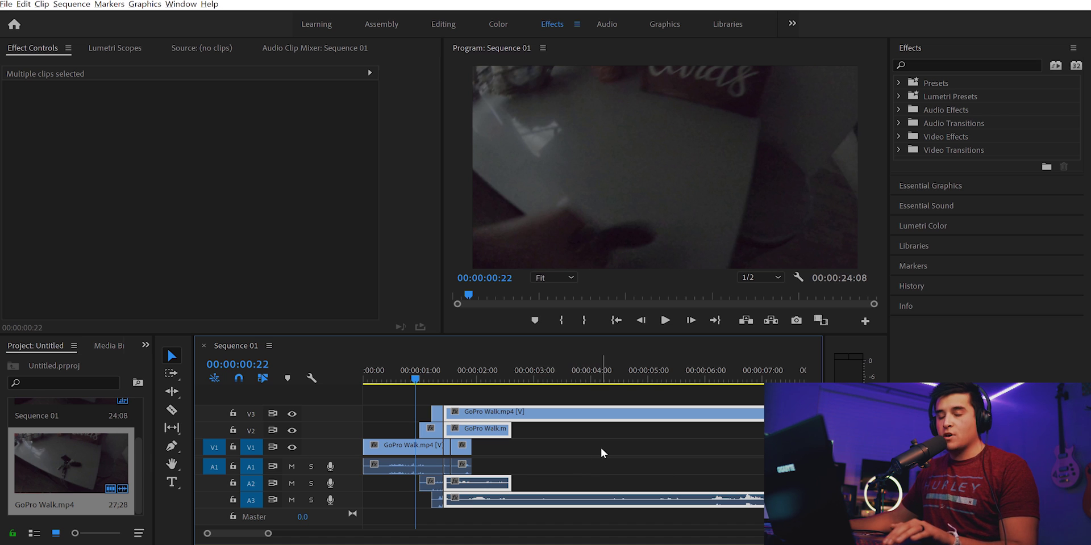
{"action": "key", "text": "minus"}
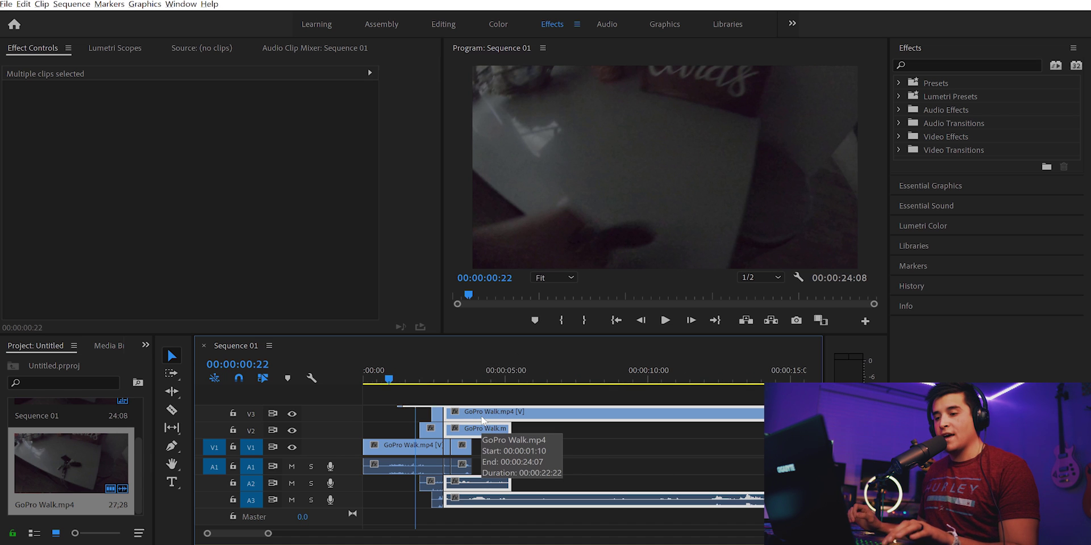
{"action": "key", "text": "equal"}
{"action": "key", "text": "equal"}
{"action": "key", "text": "equal"}
{"action": "key", "text": "equal"}
{"action": "key", "text": "equal"}
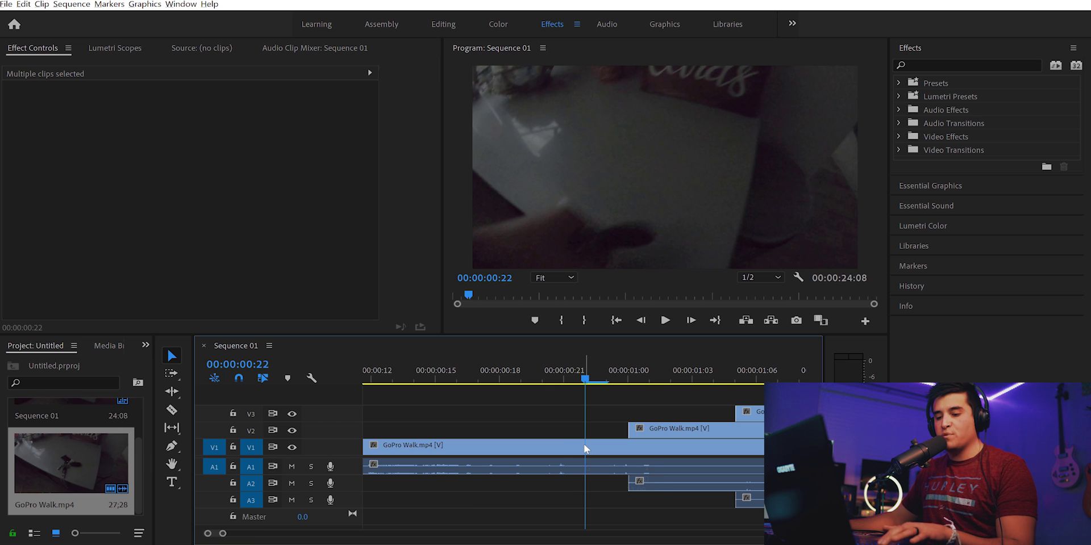
Step the playhead back to 00:00:00:19 and forward to 00:00:00:22 frame by frame, and cut the V1 clip there.
{"action": "key", "text": "Left"}
{"action": "key", "text": "Left"}
{"action": "key", "text": "Right"}
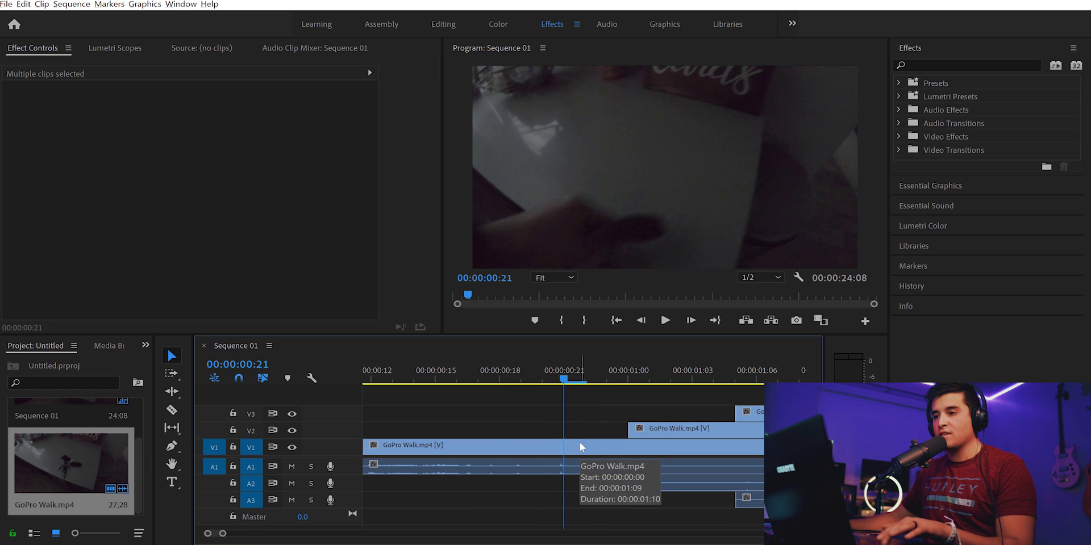
{"action": "key", "text": "Left"}
{"action": "key", "text": "Left"}
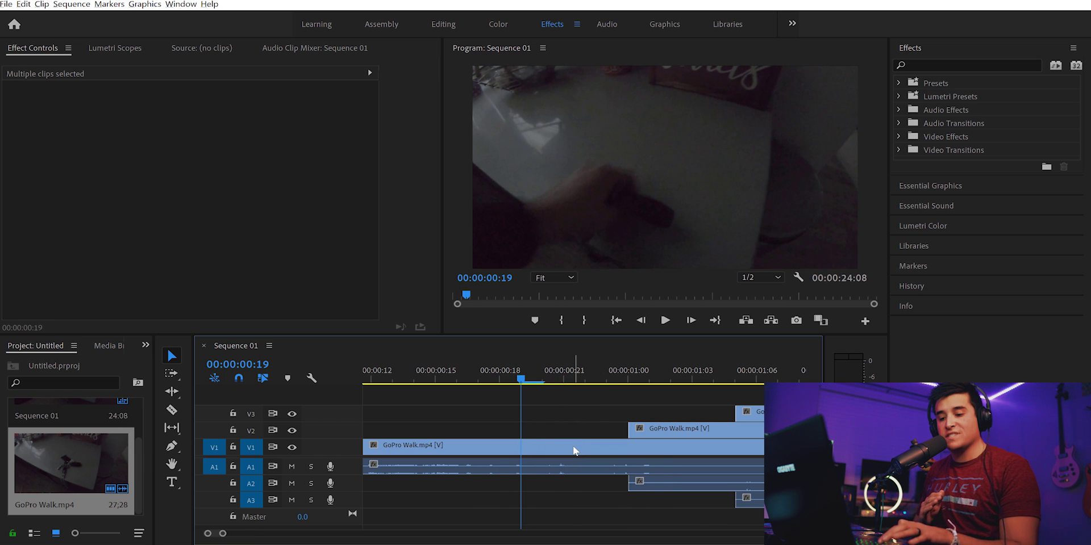
{"action": "key", "text": "Right"}
{"action": "key", "text": "Right"}
{"action": "key", "text": "Right"}
{"action": "key", "text": "Right"}
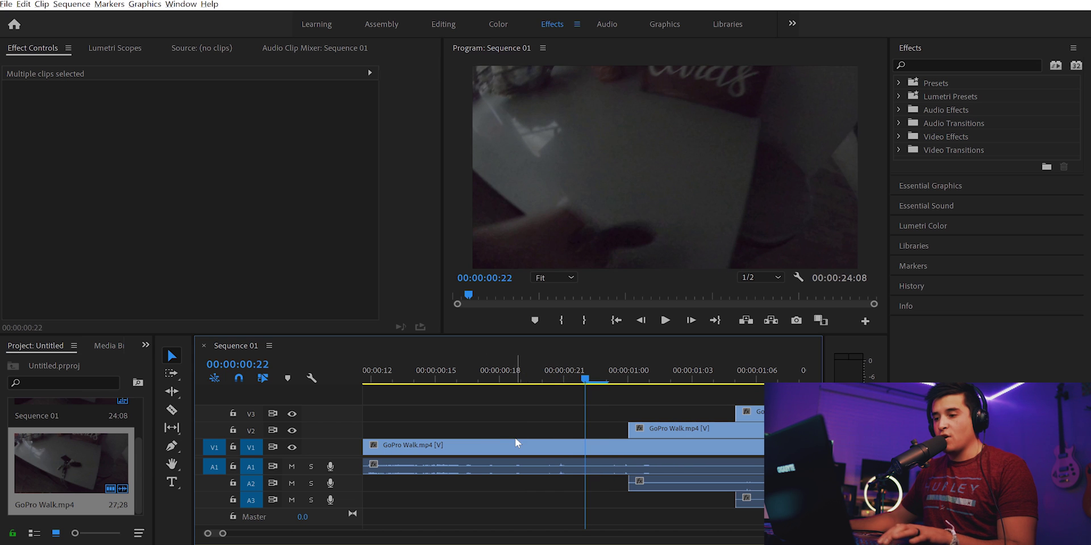
{"action": "key", "text": "ctrl+k"}
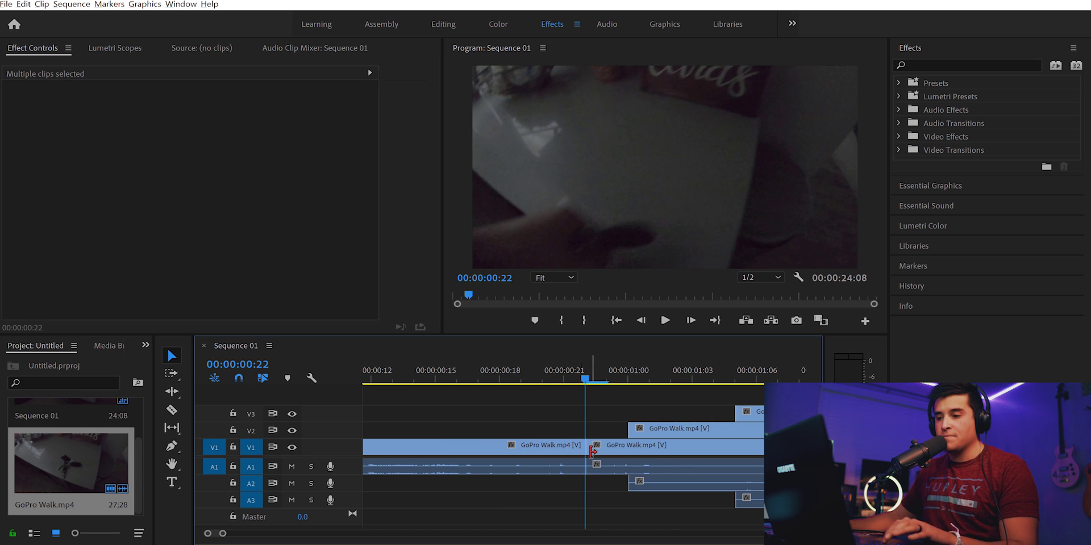
Step the playhead forward frame by frame to 00:00:01:06 and cut the clips there.
{"action": "key", "text": "Right"}
{"action": "key", "text": "Right"}
{"action": "key", "text": "Right"}
{"action": "key", "text": "Right"}
{"action": "key", "text": "Right"}
{"action": "key", "text": "Right"}
{"action": "key", "text": "Right"}
{"action": "key", "text": "Right"}
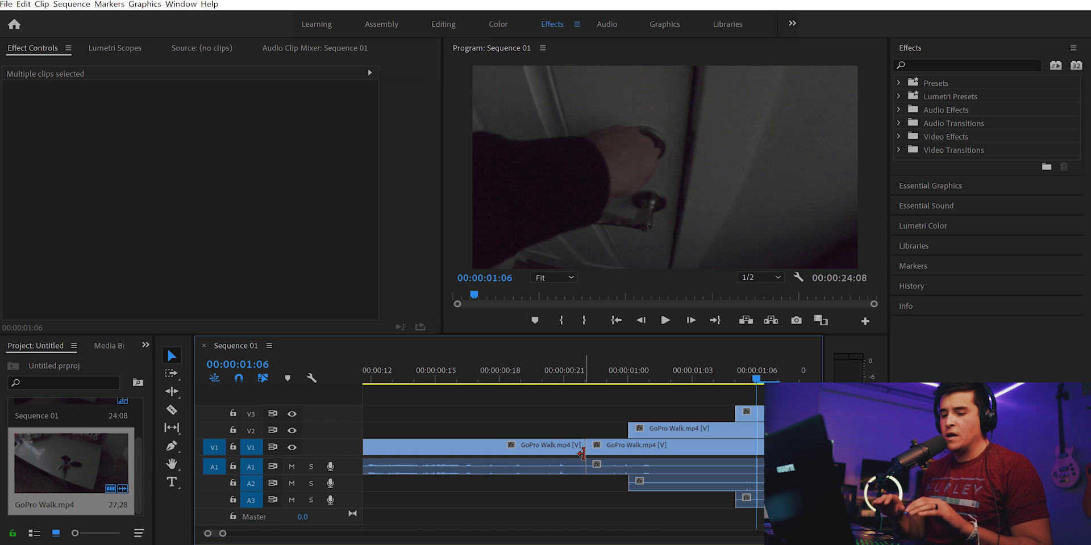
In the keyboard shortcut editor, find Apply Video Transition and replace its Ctrl+D shortcut with Z.
{"action": "key", "text": "ctrl+alt+k"}
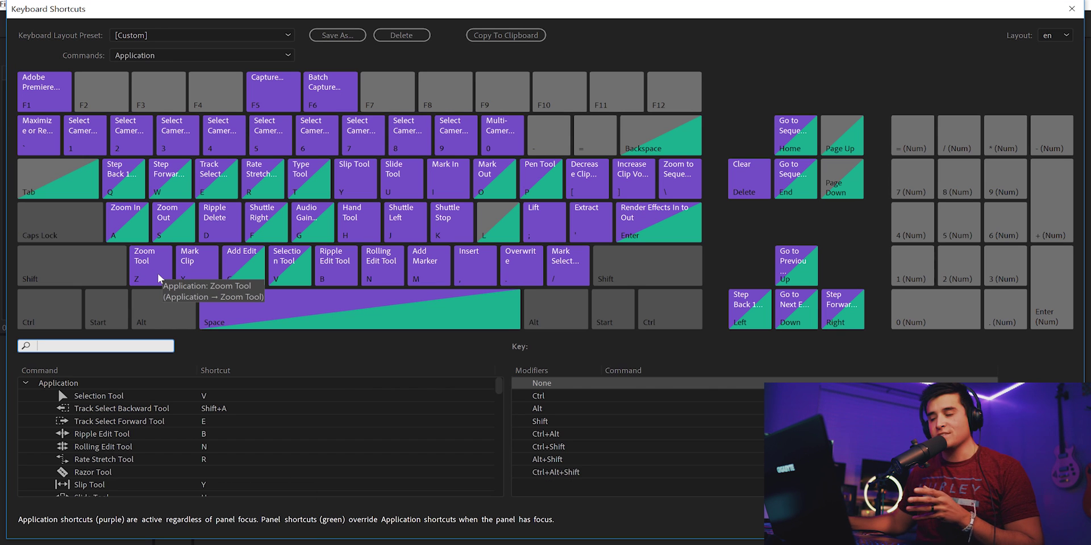
{"action": "left_click", "coordinate": [158, 279]}
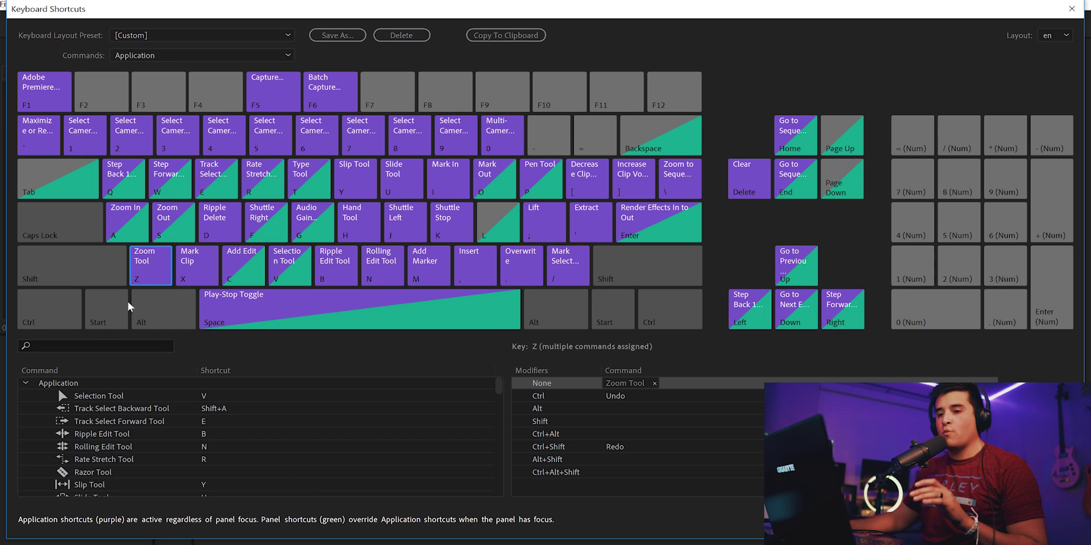
{"action": "left_click", "coordinate": [100, 344]}
{"action": "type", "text": "vid"}
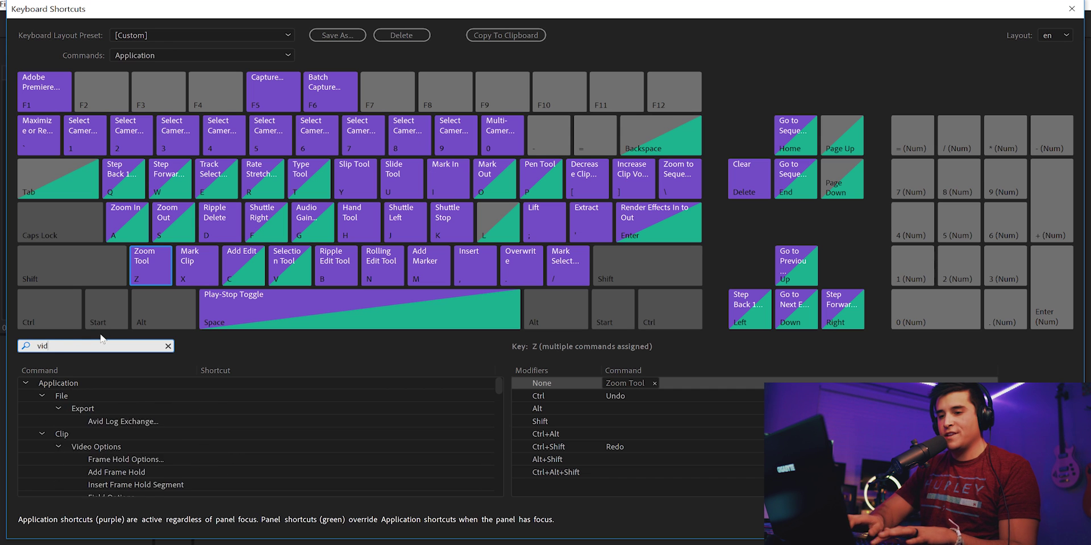
{"action": "type", "text": "eo trans"}
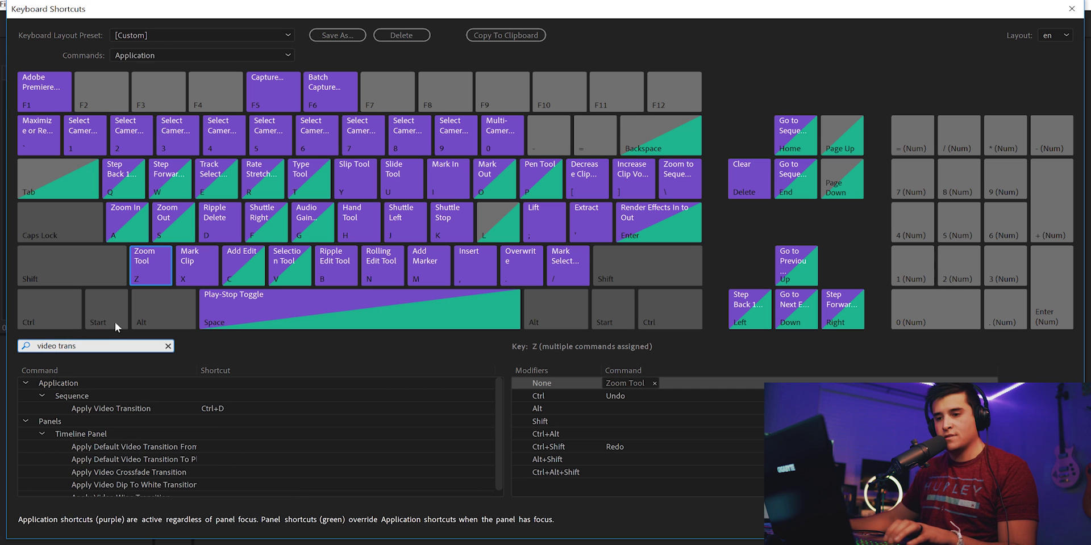
{"action": "left_click", "coordinate": [164, 408]}
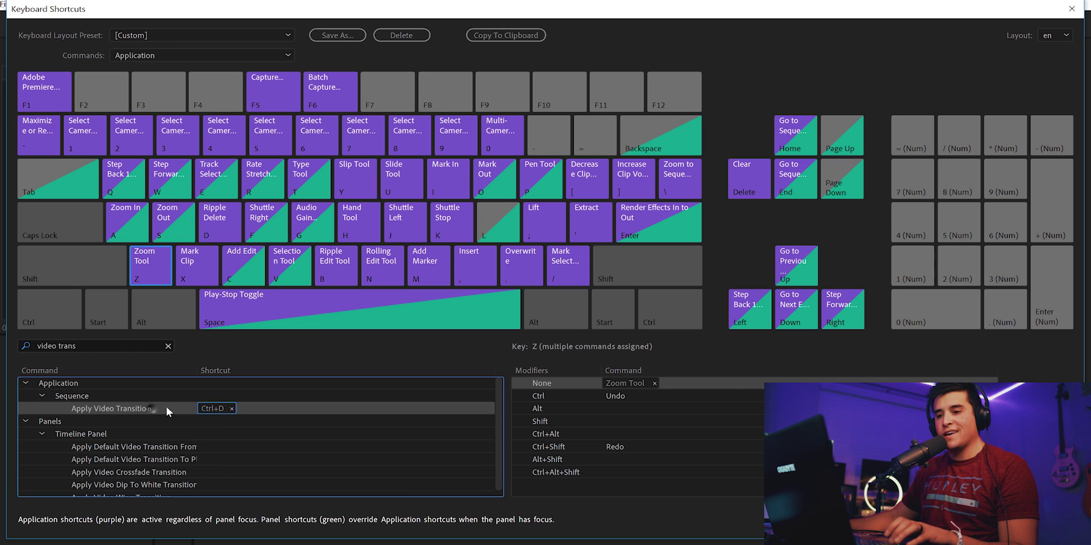
{"action": "left_click", "coordinate": [232, 409]}
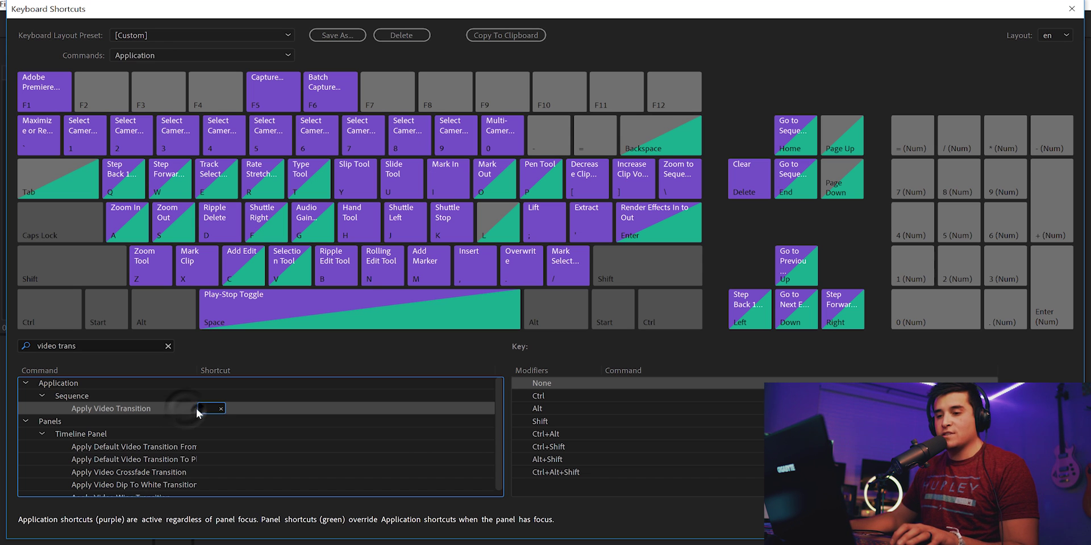
{"action": "key", "text": "z"}
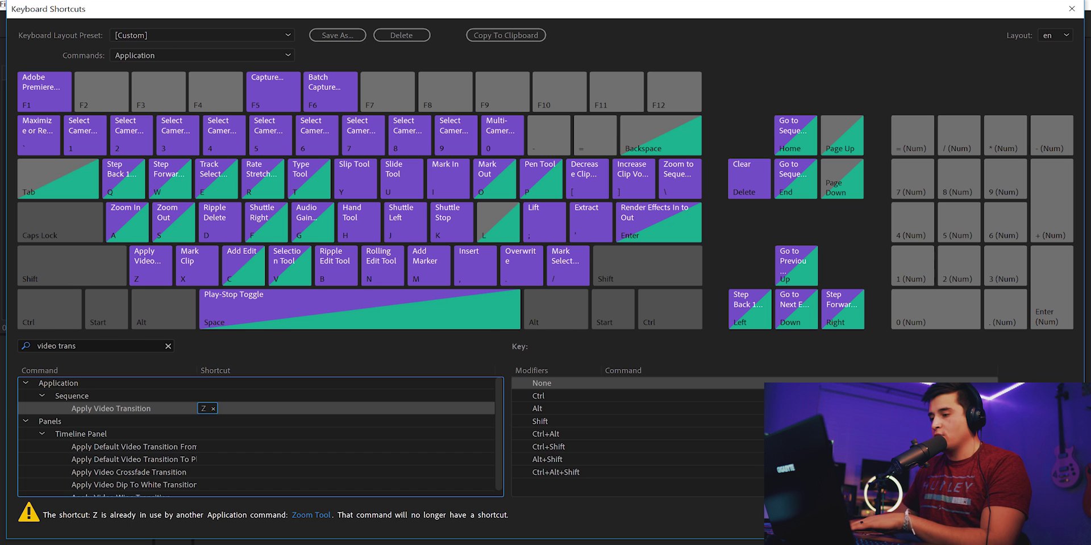
{"action": "key", "text": "Return"}
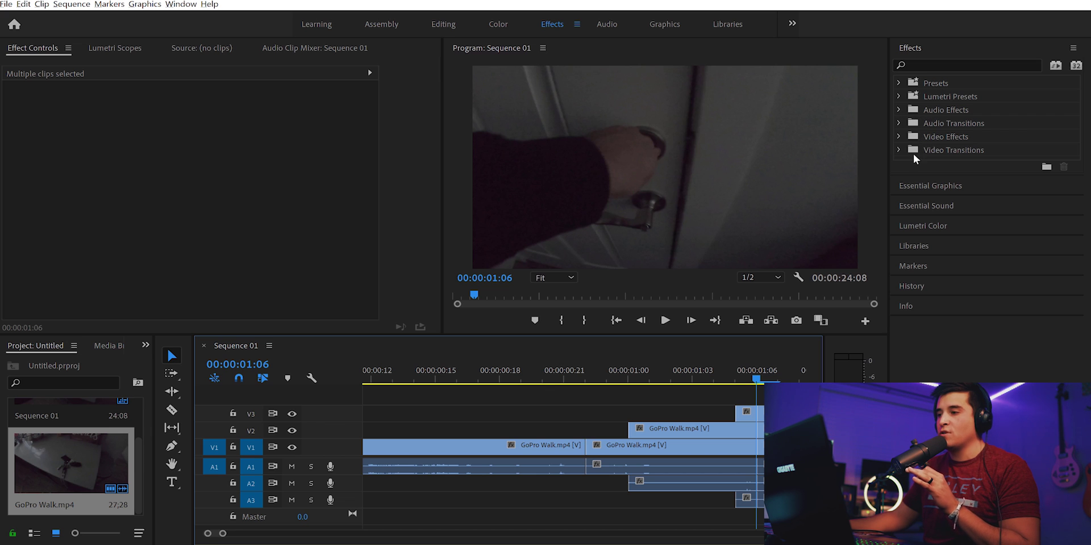
Find Cross Dissolve among the Dissolve video transitions and set it as the default transition.
{"action": "left_click", "coordinate": [901, 150]}
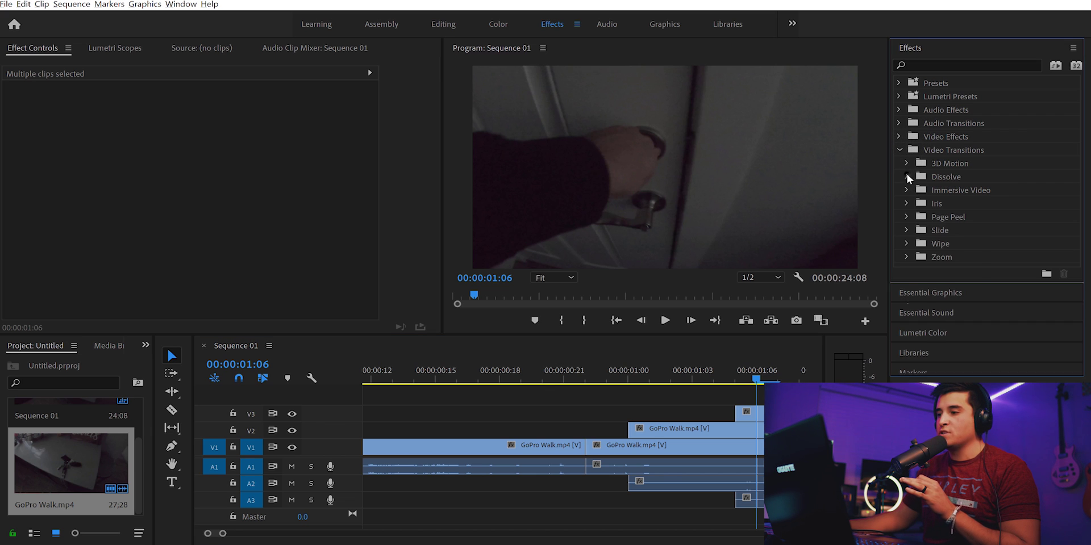
{"action": "left_click", "coordinate": [906, 175]}
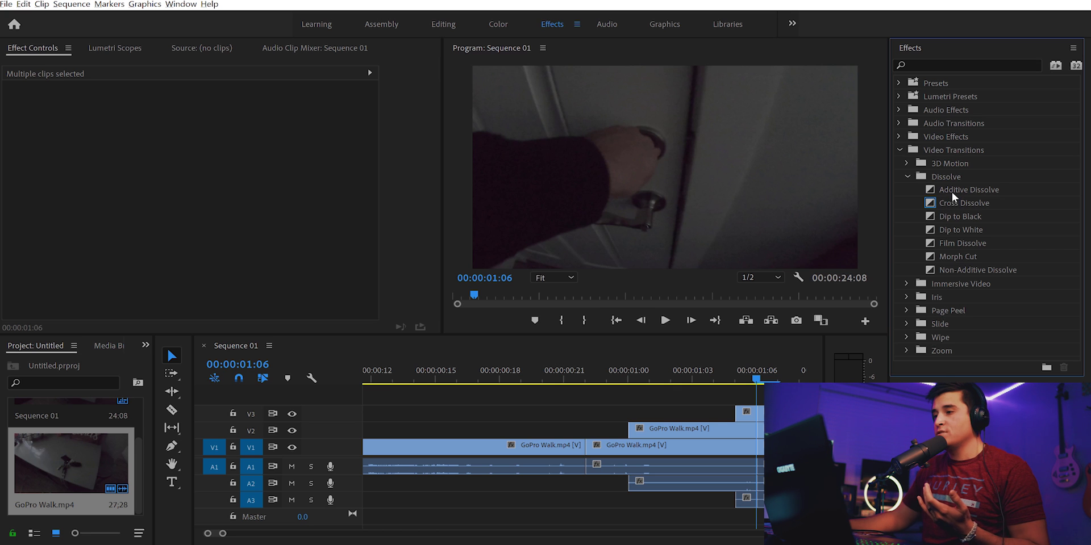
{"action": "right_click", "coordinate": [946, 196]}
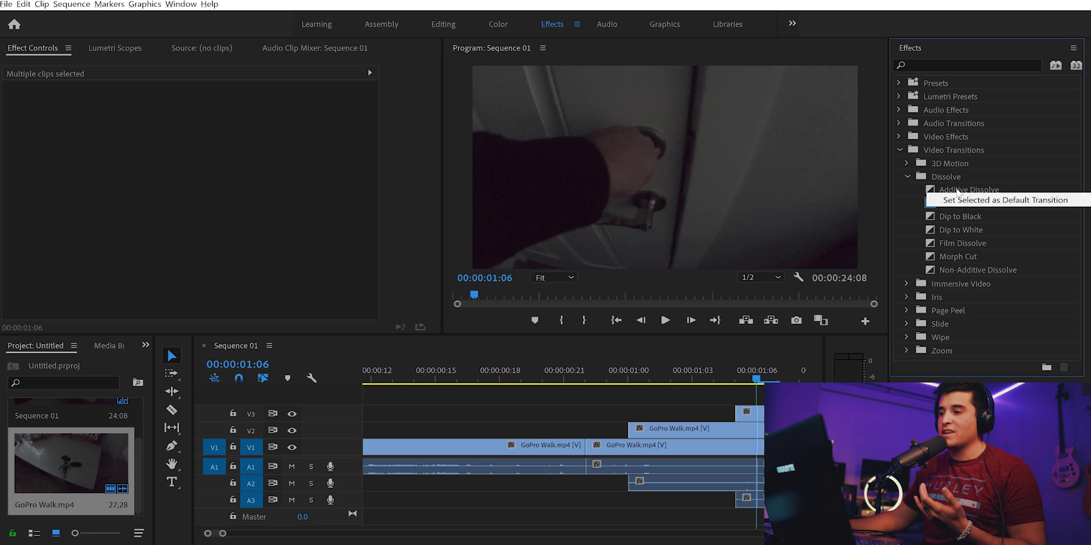
{"action": "right_click", "coordinate": [956, 190]}
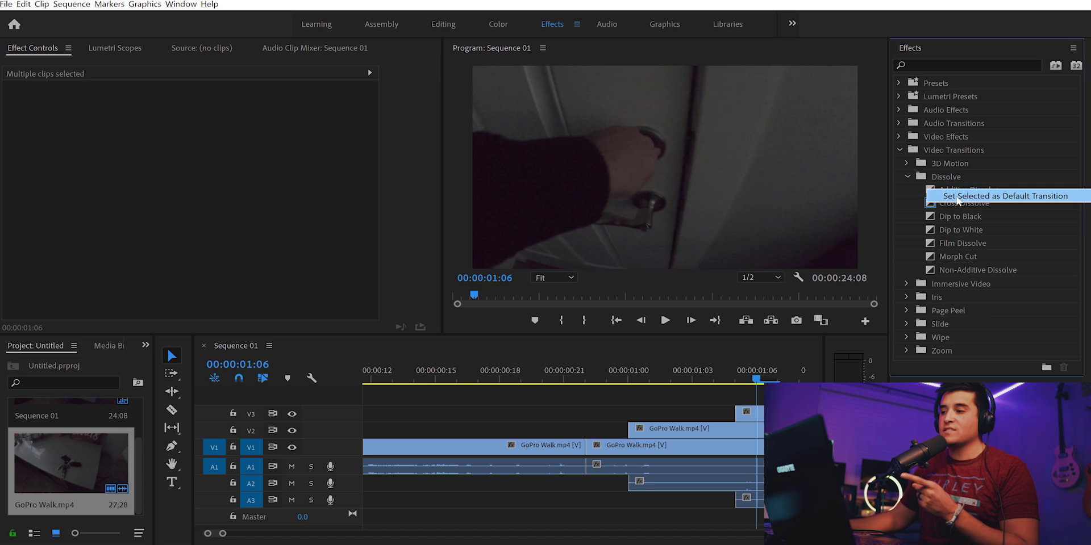
{"action": "left_click", "coordinate": [958, 197]}
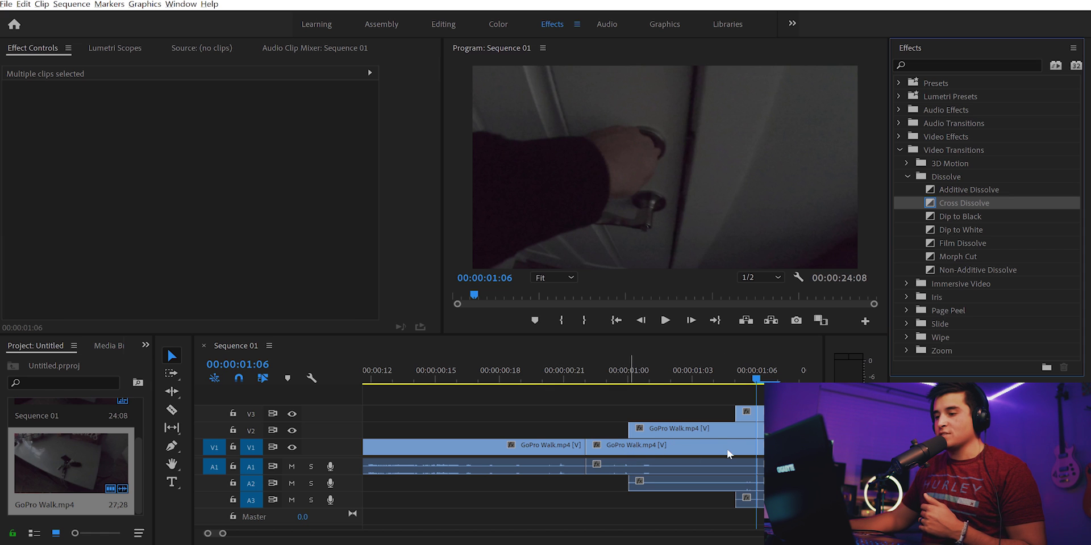
Test the Z shortcut by applying the default transition to the V1 cut at 00:00:00:22, preview it at 00:00:00:23, and undo the transition.
{"action": "left_click", "coordinate": [582, 447]}
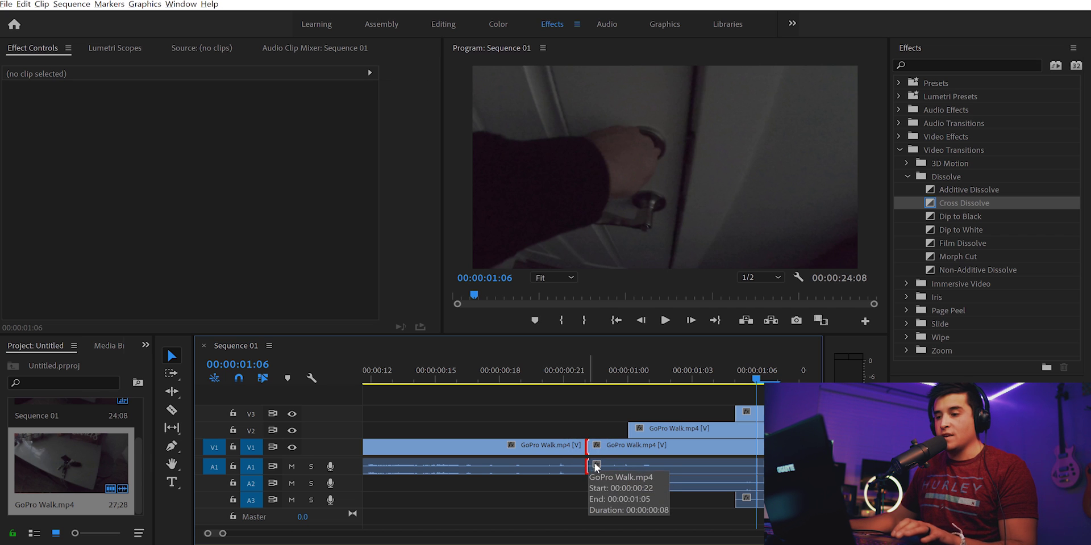
{"action": "mouse_move", "coordinate": [595, 386]}
{"action": "left_mouse_down"}
{"action": "mouse_move", "coordinate": [438, 385]}
{"action": "mouse_move", "coordinate": [673, 387]}
{"action": "mouse_move", "coordinate": [592, 386]}
{"action": "mouse_move", "coordinate": [613, 388]}
{"action": "left_mouse_up"}
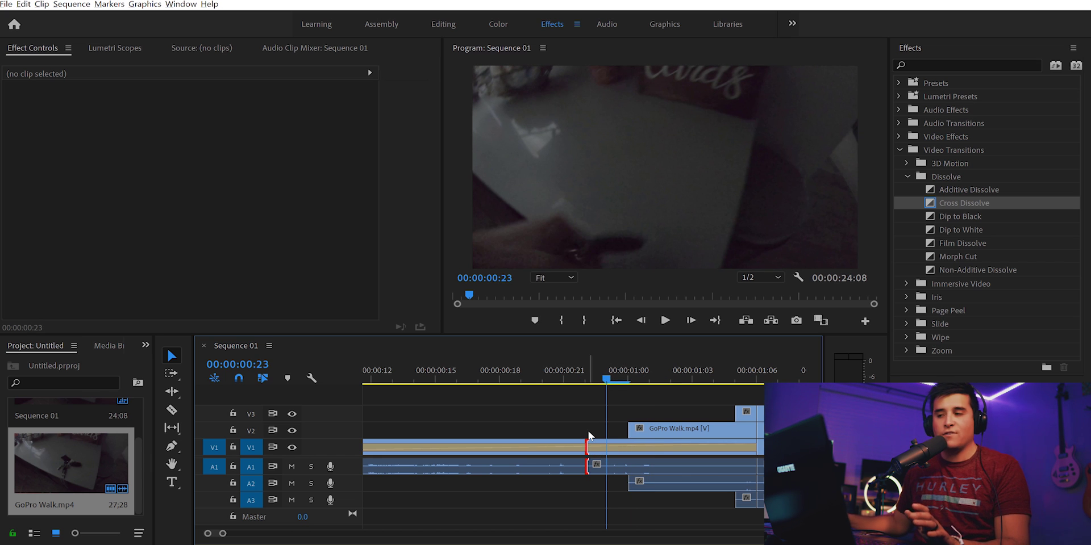
{"action": "key", "text": "ctrl+z"}
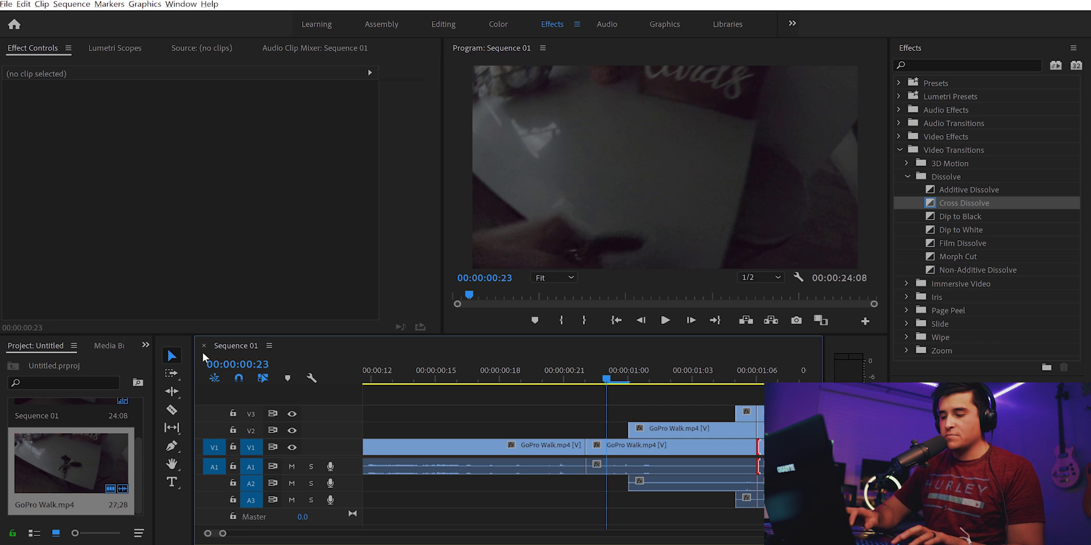
In the keyboard shortcut editor, find Apply Audio Transition and replace its Ctrl+Shift+D shortcut with Shift+Z.
{"action": "key", "text": "ctrl+alt+k"}
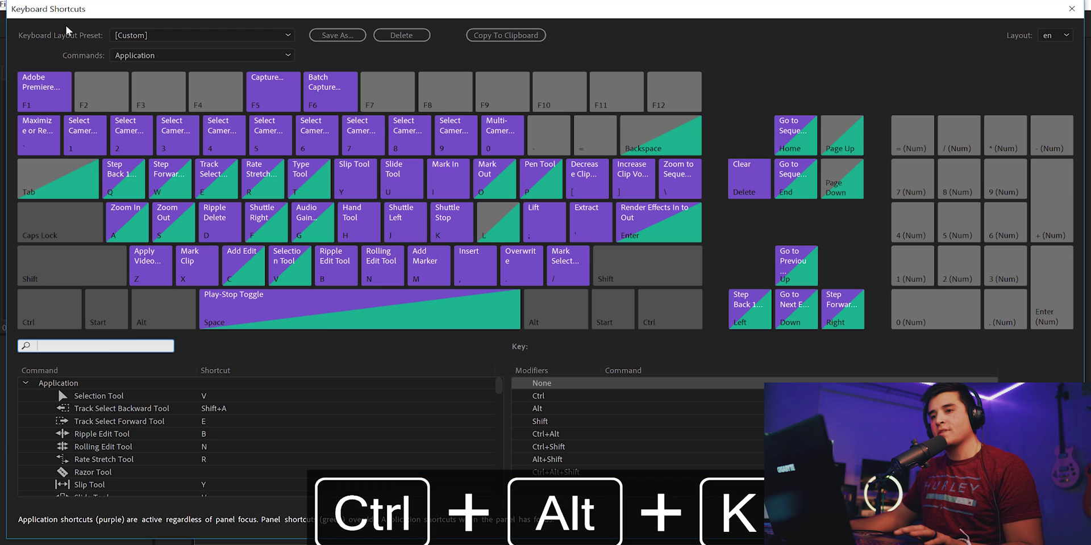
{"action": "left_click", "coordinate": [103, 344]}
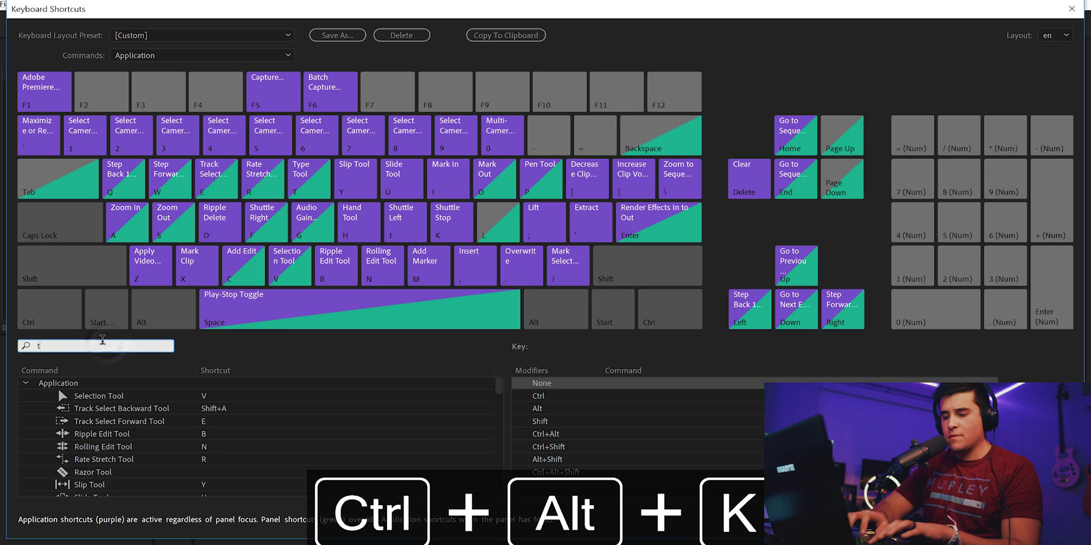
{"action": "type", "text": "transi"}
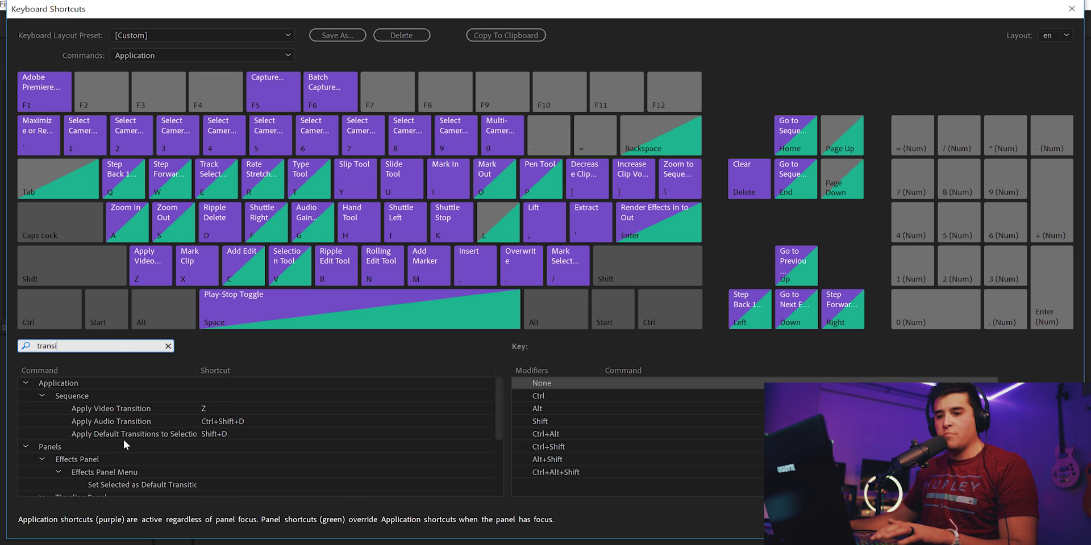
{"action": "left_click", "coordinate": [220, 425]}
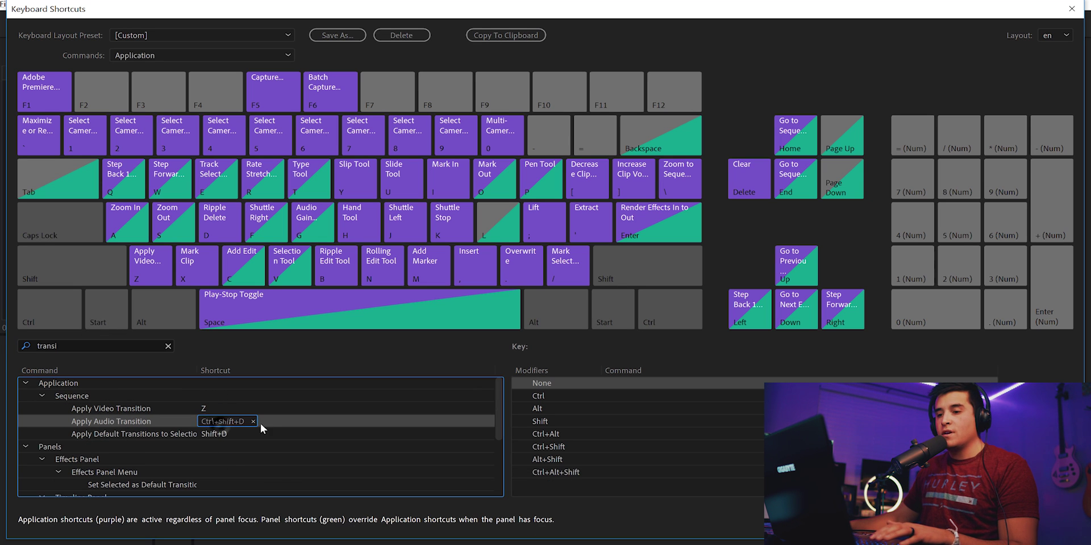
{"action": "left_click", "coordinate": [253, 422]}
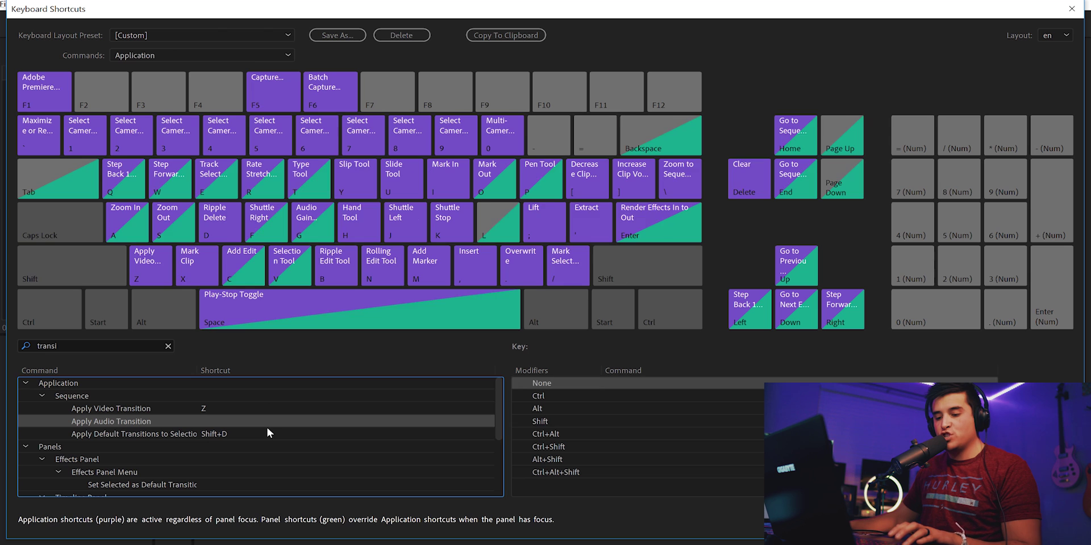
{"action": "key", "text": "shift+z"}
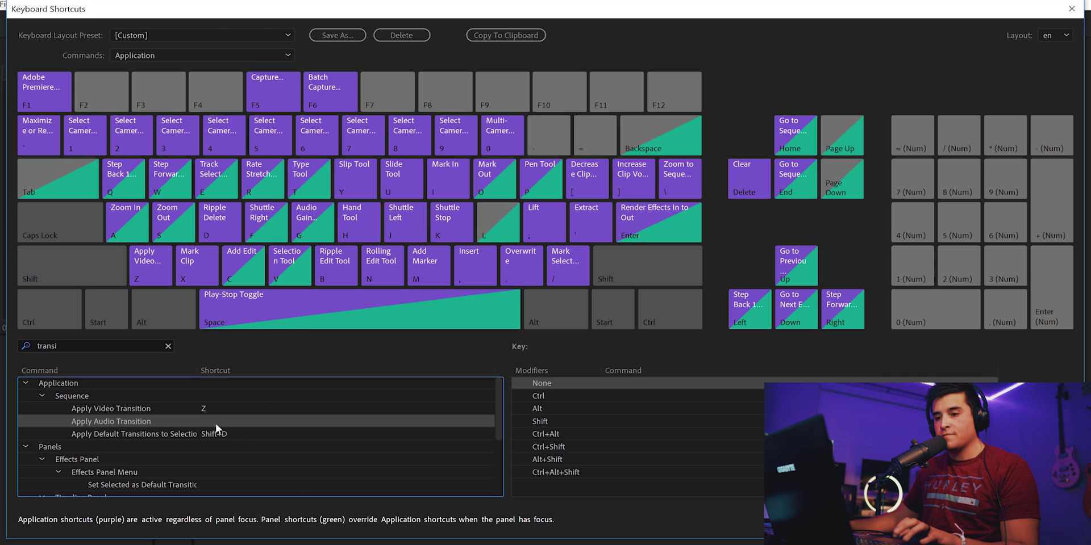
{"action": "left_click", "coordinate": [219, 422]}
{"action": "key", "text": "shift+z"}
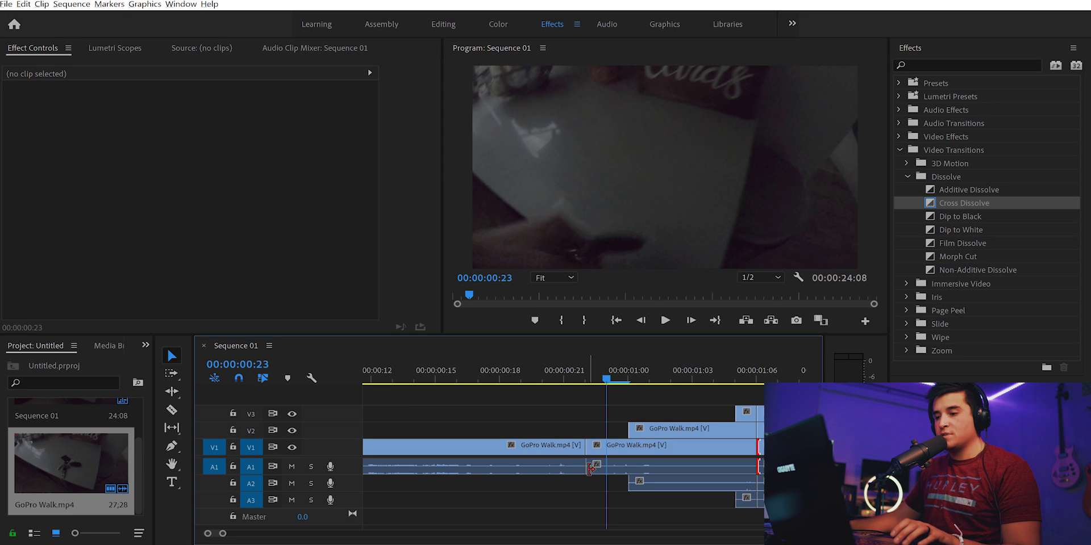
Test Shift+Z by applying the default audio transition to the A1 cut at 00:00:00:22, and locate Constant Power among the Crossfade audio transitions.
{"action": "left_click", "coordinate": [590, 467]}
{"action": "key", "text": "shift+z"}
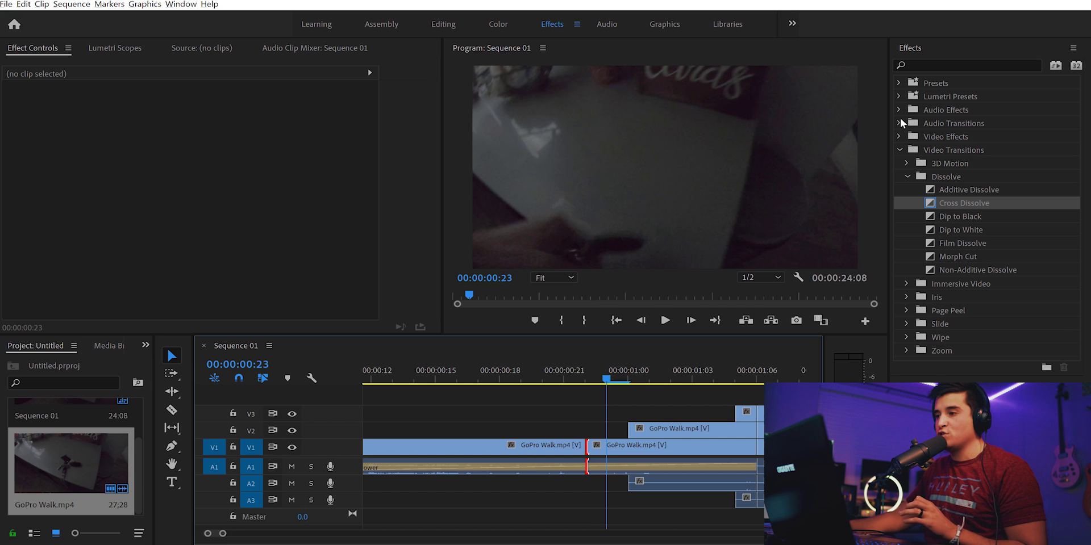
{"action": "left_click", "coordinate": [900, 123]}
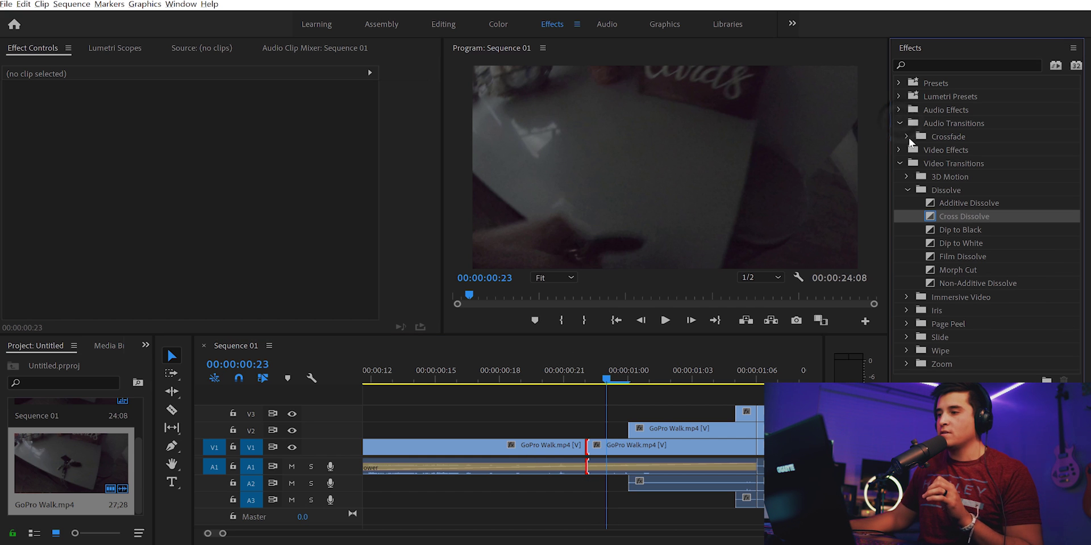
{"action": "left_click", "coordinate": [907, 137]}
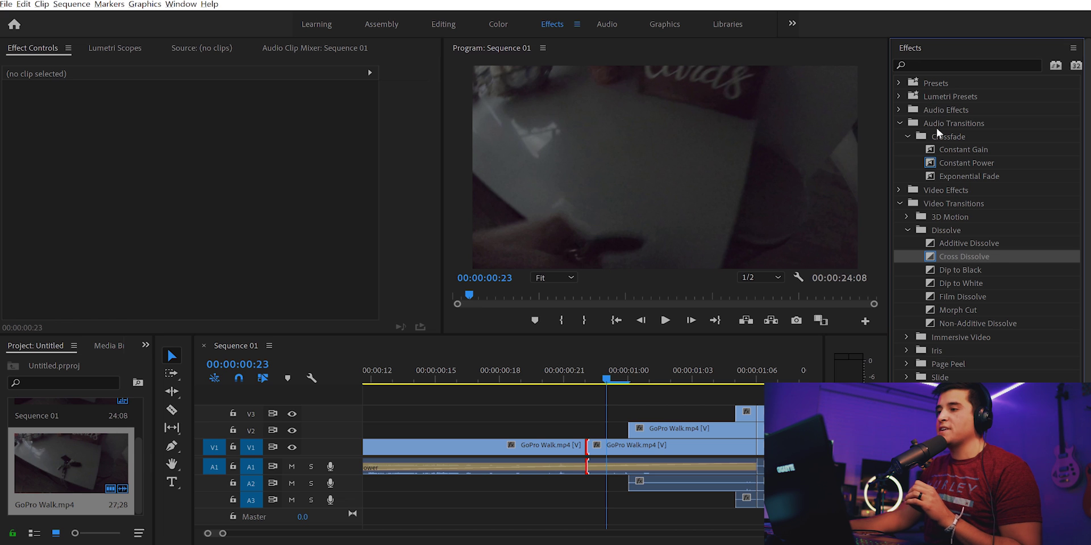
{"action": "left_click", "coordinate": [961, 165]}
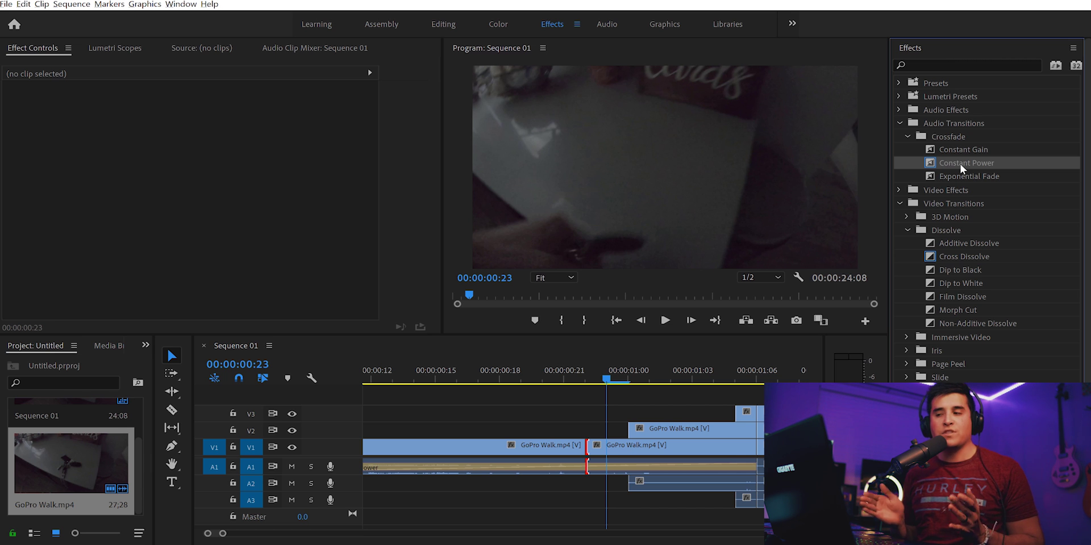
{"action": "left_click_drag", "start_coordinate": [956, 164], "coordinate": [562, 467]}
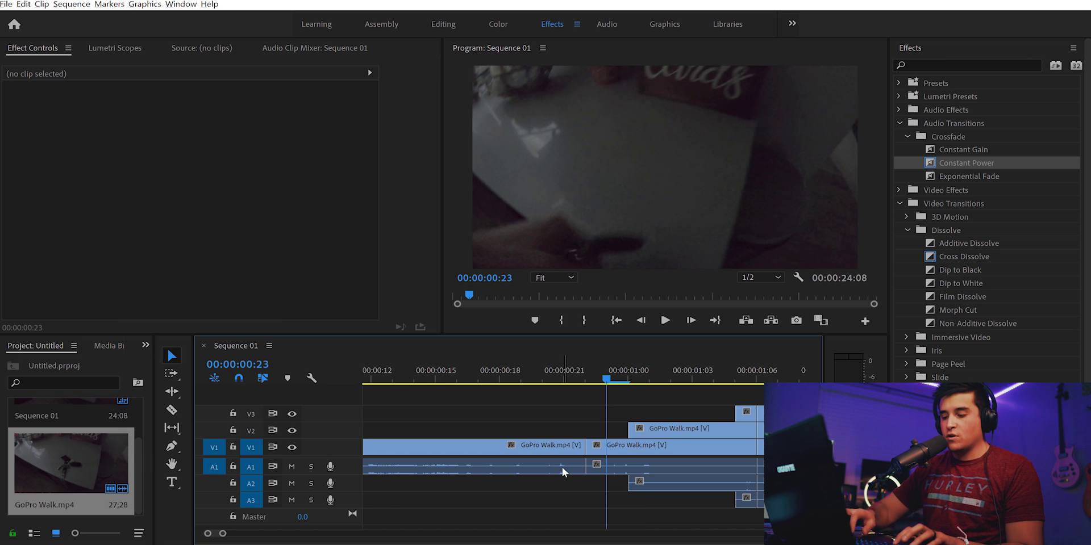
Check the command on the X key in the keyboard shortcut editor, and add X as a second shortcut for Clear.
{"action": "key", "text": "ctrl+alt+k"}
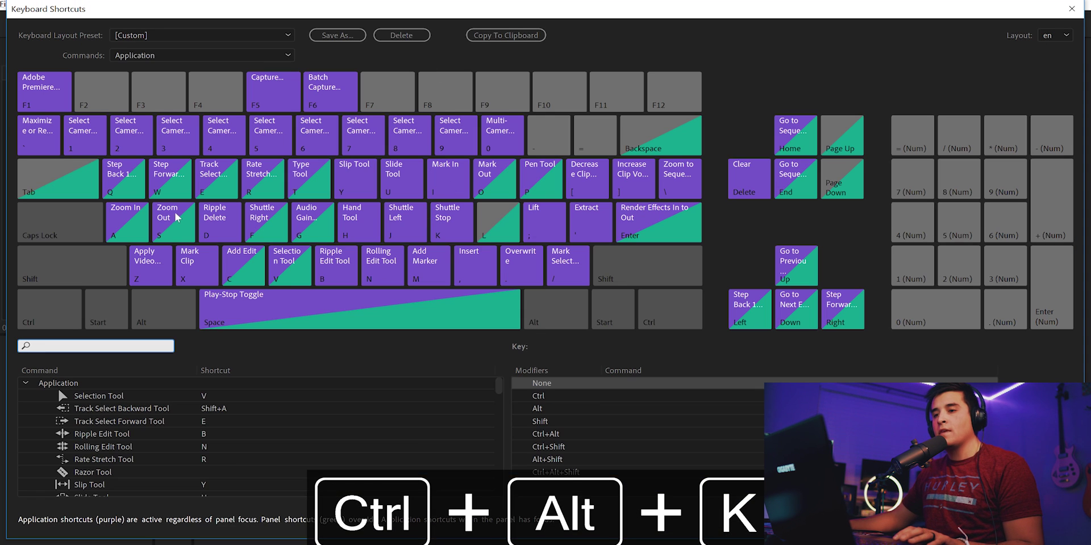
{"action": "left_click", "coordinate": [199, 271]}
{"action": "left_click", "coordinate": [135, 346]}
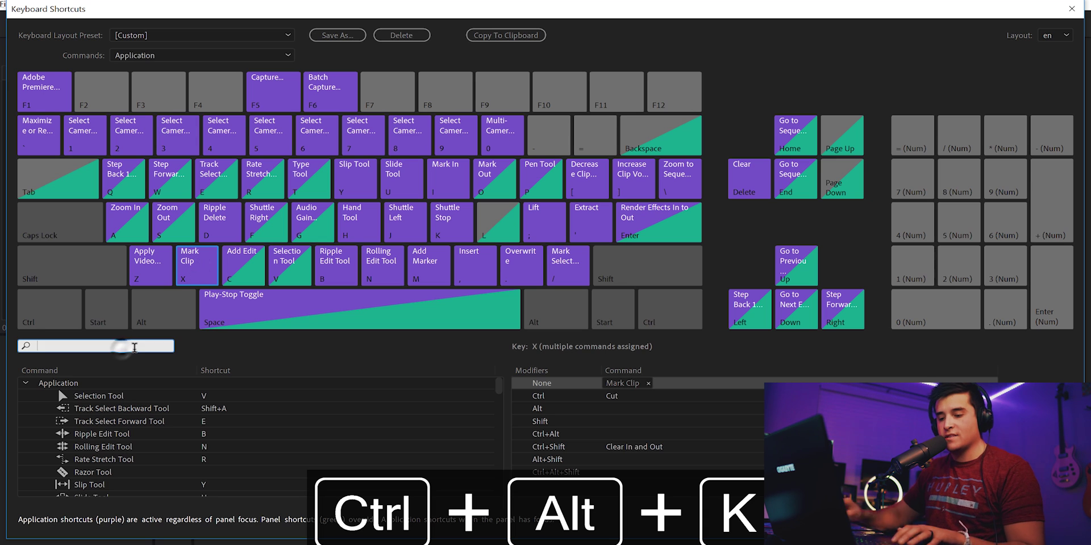
{"action": "type", "text": "delet"}
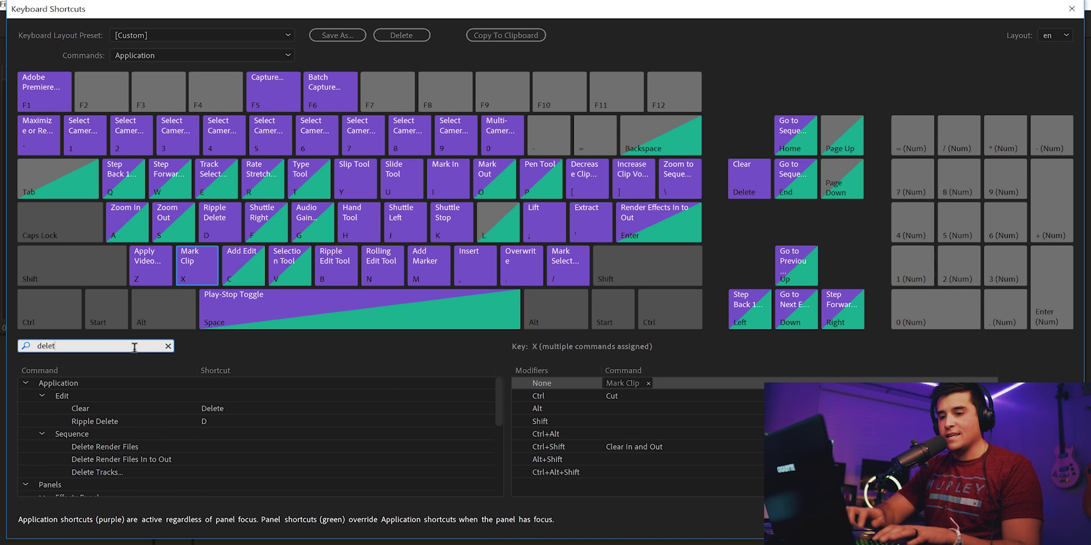
{"action": "left_click", "coordinate": [241, 409]}
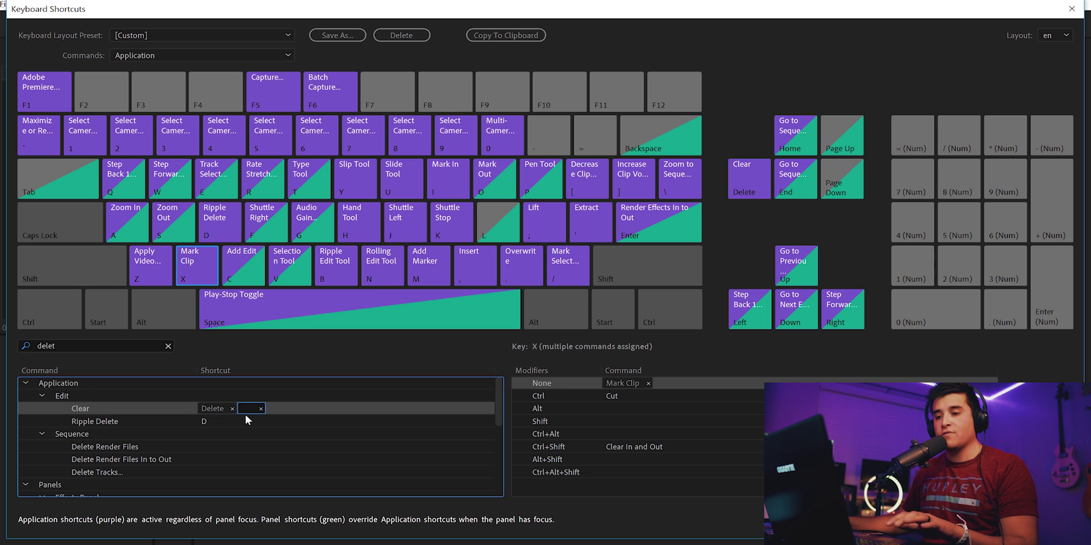
{"action": "key", "text": "x"}
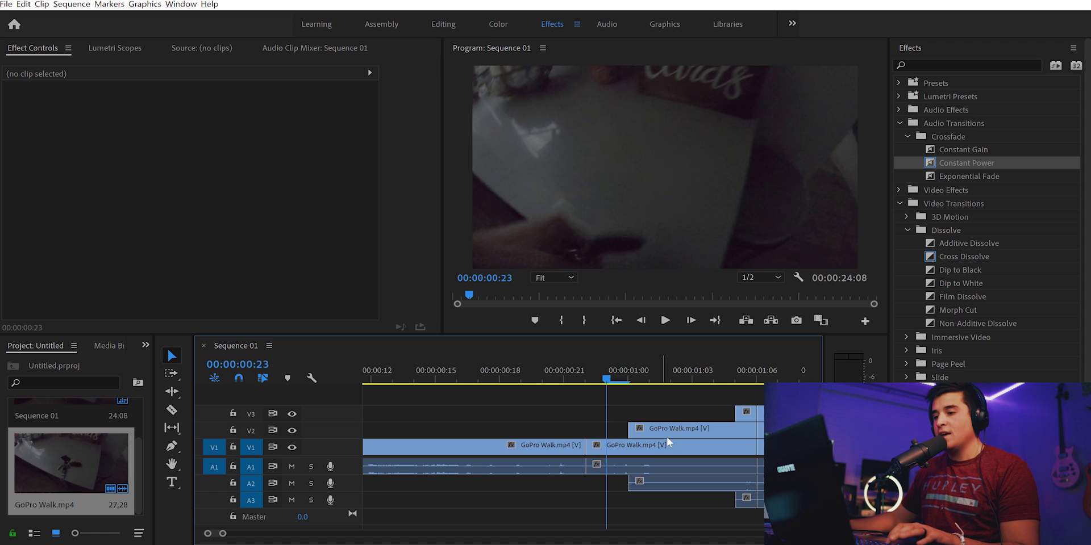
Test the X shortcut by deleting the short V2 clip at 00:00:01:00 and the short clips after it on V3 and V2.
{"action": "left_click_drag", "start_coordinate": [670, 444], "coordinate": [678, 436]}
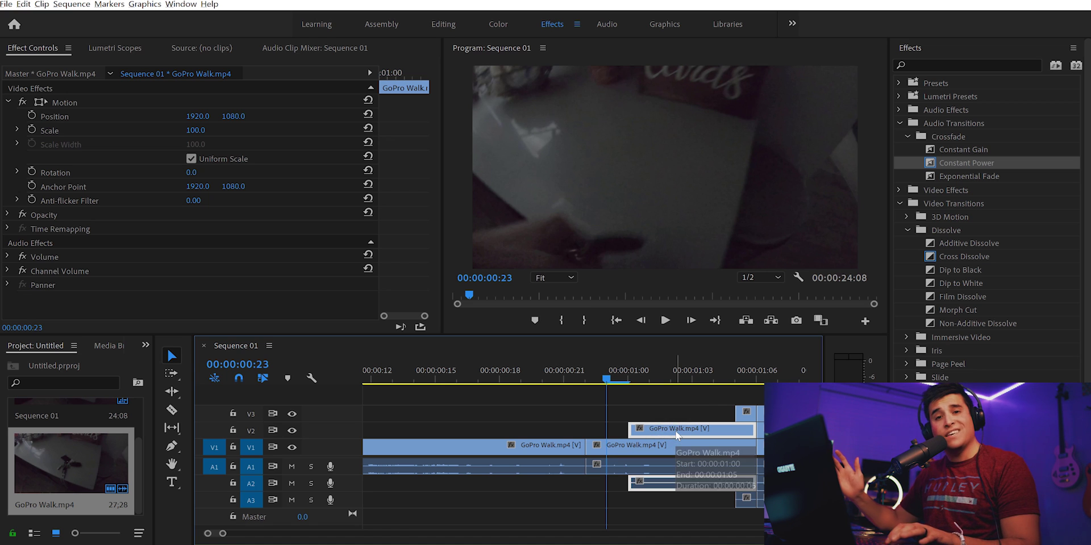
{"action": "key", "text": "x"}
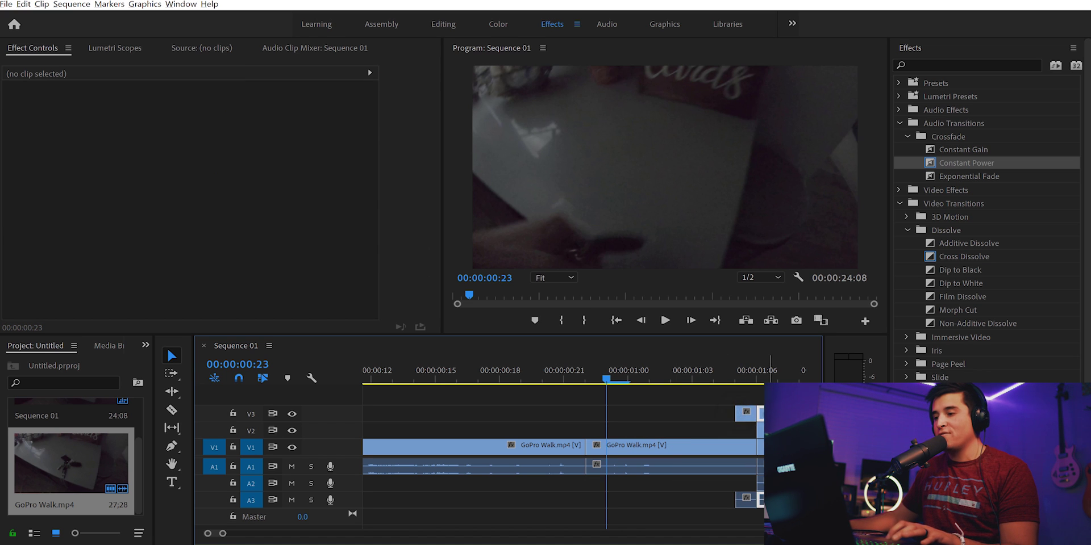
{"action": "left_click", "coordinate": [747, 413]}
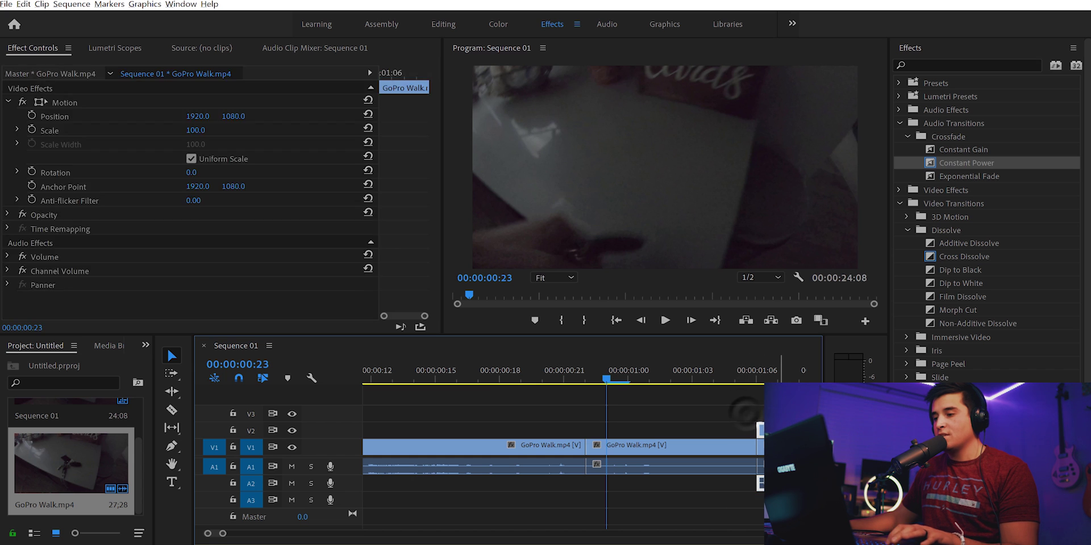
{"action": "key", "text": "Delete"}
{"action": "key", "text": "ctrl+z"}
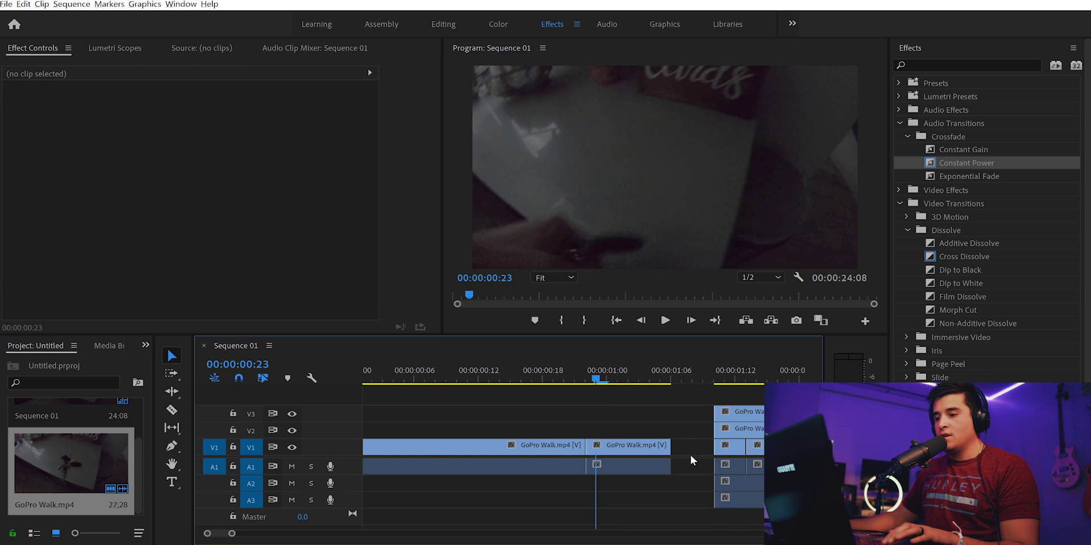
Delete the V2 clip starting at 00:00:01:10 and the short V1 clips below it.
{"action": "key", "text": "minus"}
{"action": "key", "text": "minus"}
{"action": "key", "text": "minus"}
{"action": "left_click", "coordinate": [477, 430]}
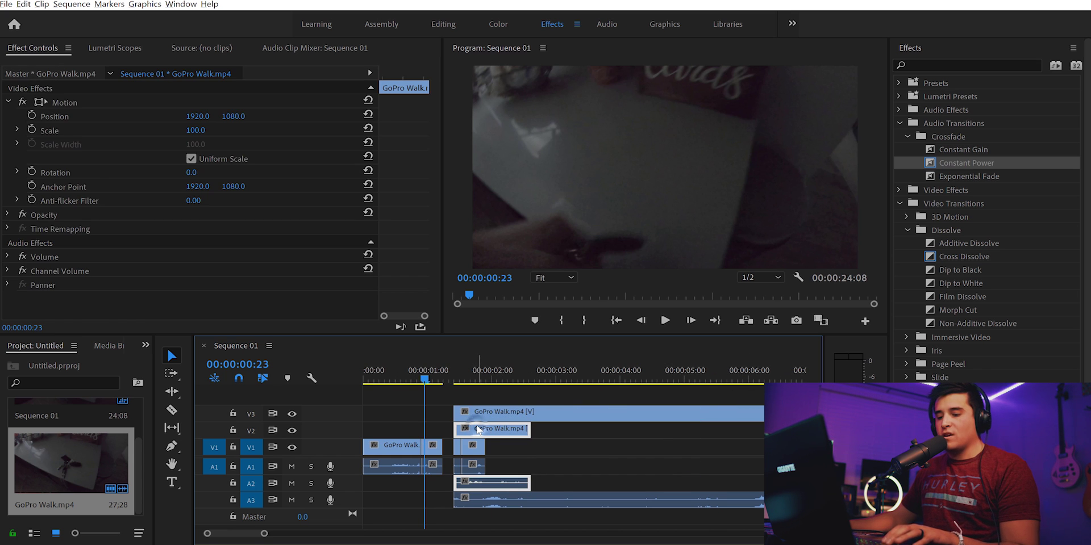
{"action": "key", "text": "Delete"}
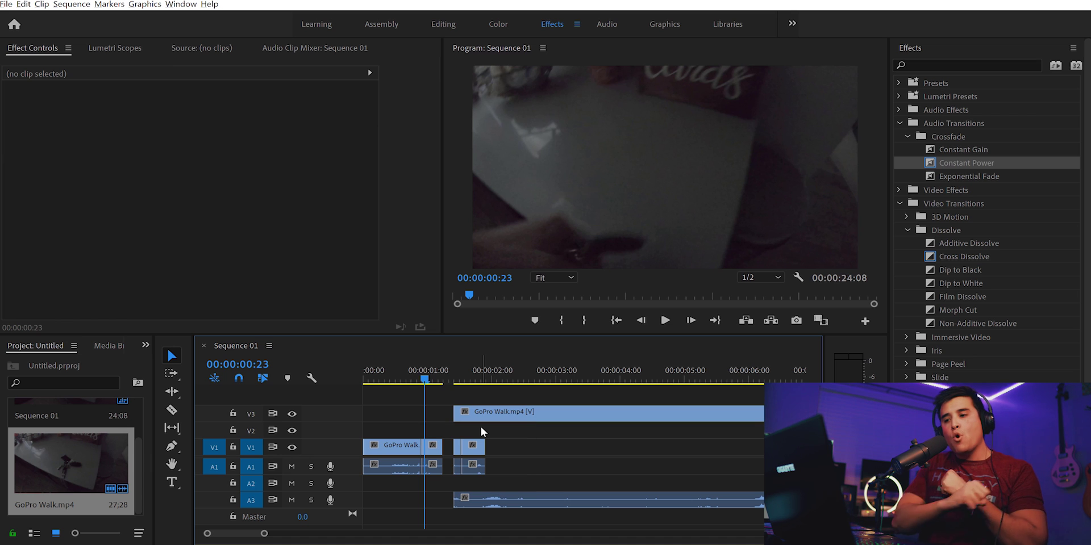
{"action": "left_click", "coordinate": [476, 449]}
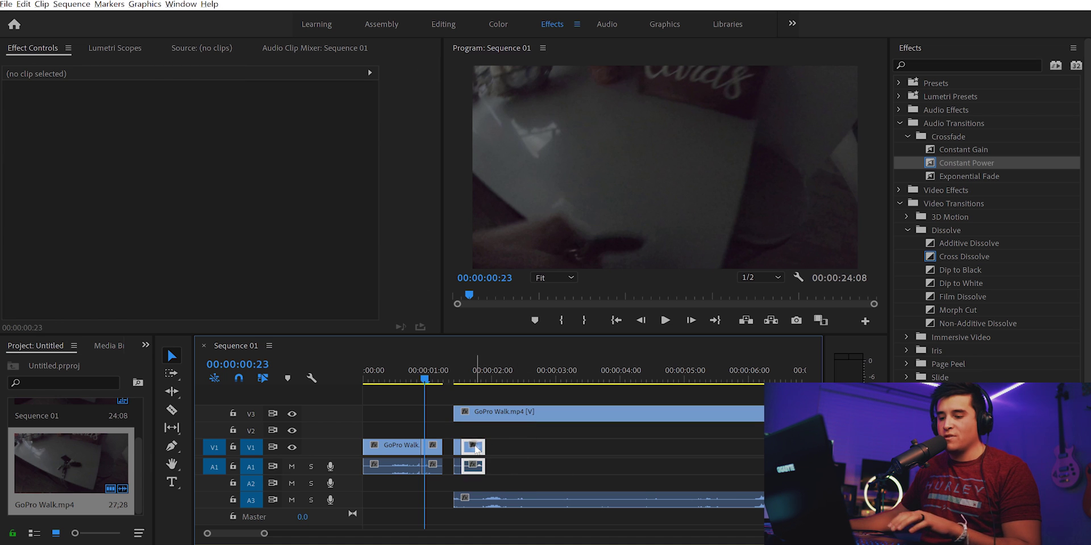
{"action": "left_click_drag", "start_coordinate": [476, 449], "coordinate": [462, 449]}
{"action": "left_click", "coordinate": [467, 446]}
{"action": "key", "text": "Delete"}
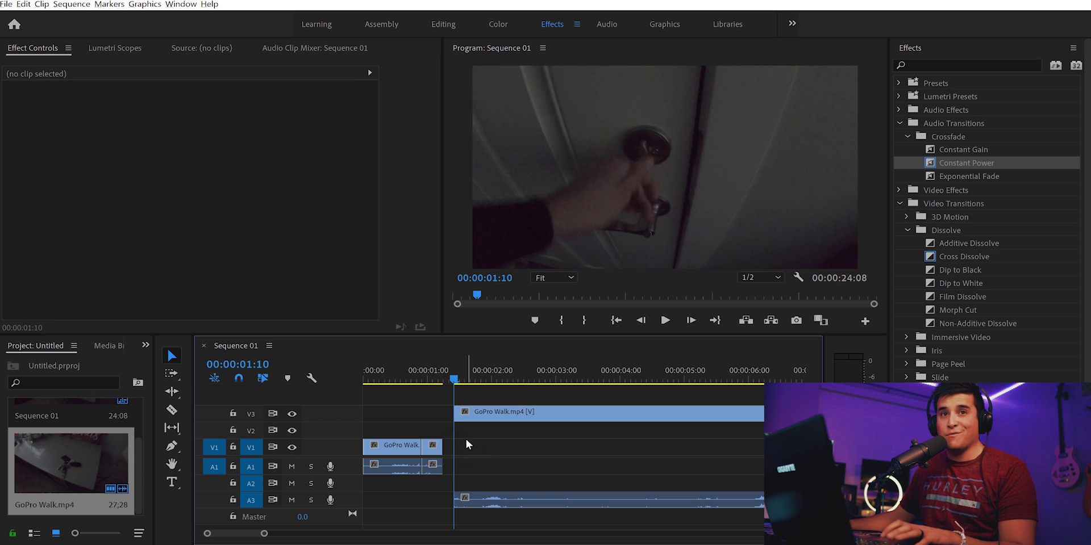
Ripple delete the V1 clip after 00:00:00:22 and move the V3 clip back to start at 00:00:00:22.
{"action": "left_click", "coordinate": [432, 448]}
{"action": "key", "text": "shift+Delete"}
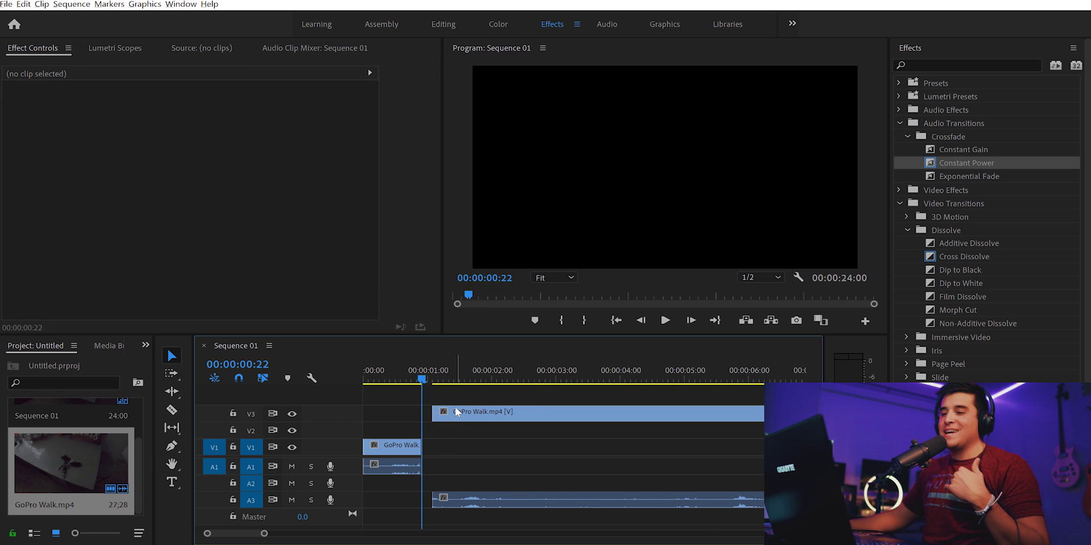
{"action": "left_click_drag", "start_coordinate": [452, 412], "coordinate": [441, 412]}
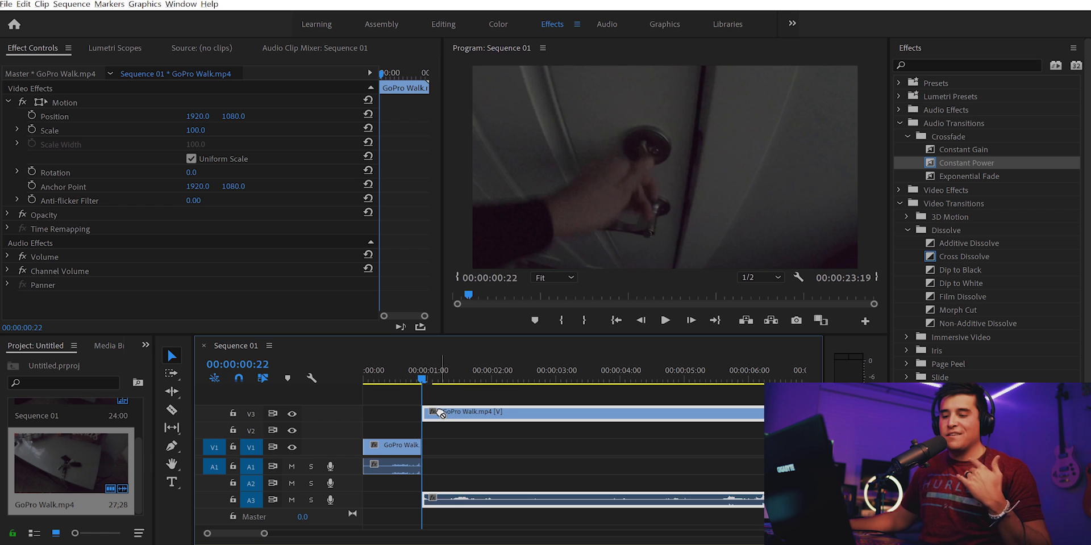
Step the playhead forward frame by frame to 00:00:01:01, and review the customized layout in the keyboard shortcut editor.
{"action": "key", "text": "equal"}
{"action": "key", "text": "equal"}
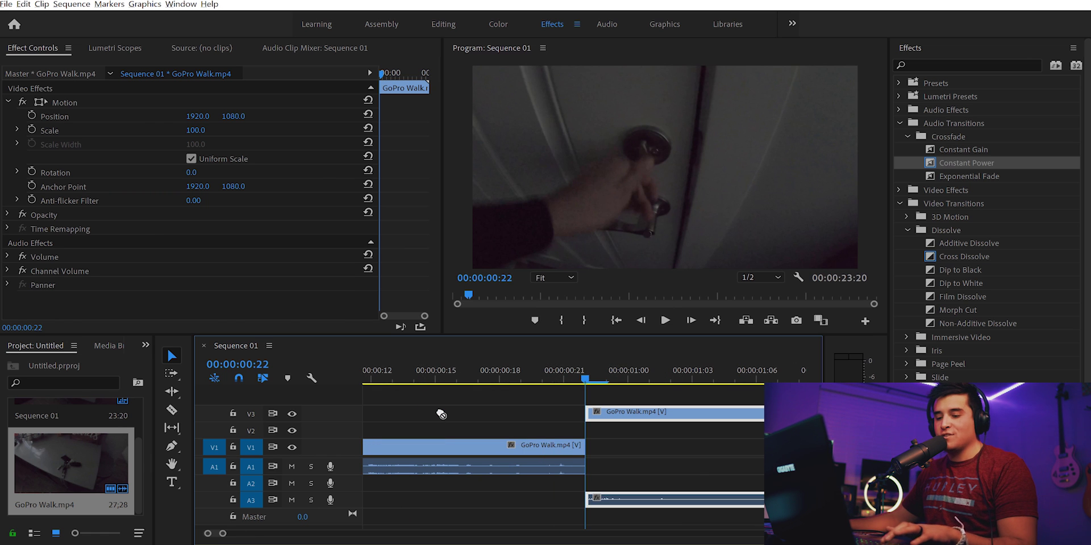
{"action": "key", "text": "Right"}
{"action": "key", "text": "Right"}
{"action": "key", "text": "Right"}
{"action": "key", "text": "Right"}
{"action": "key", "text": "Right"}
{"action": "key", "text": "Right"}
{"action": "key", "text": "Right"}
{"action": "key", "text": "Right"}
{"action": "key", "text": "Right"}
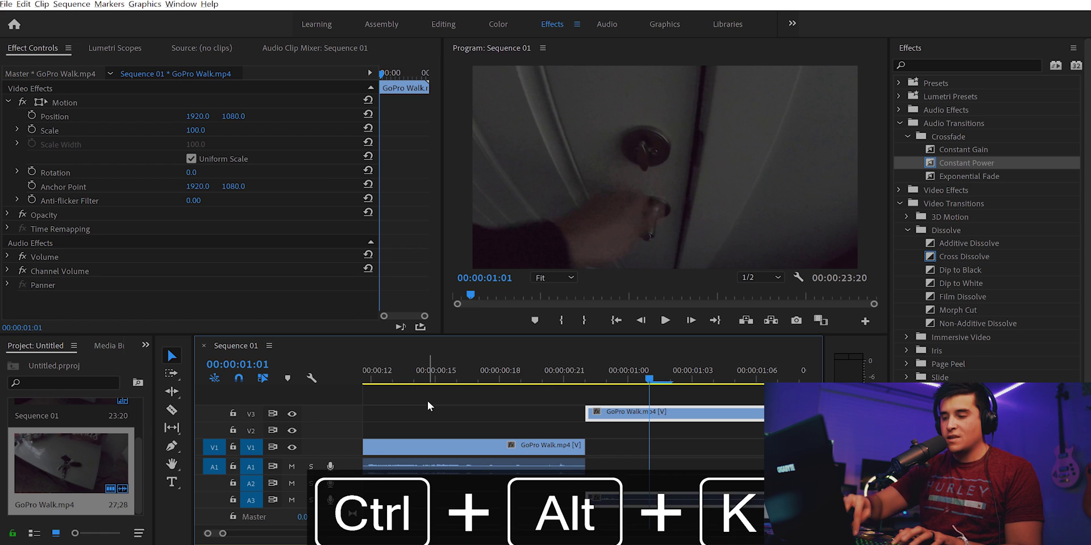
{"action": "key", "text": "ctrl+alt+k"}
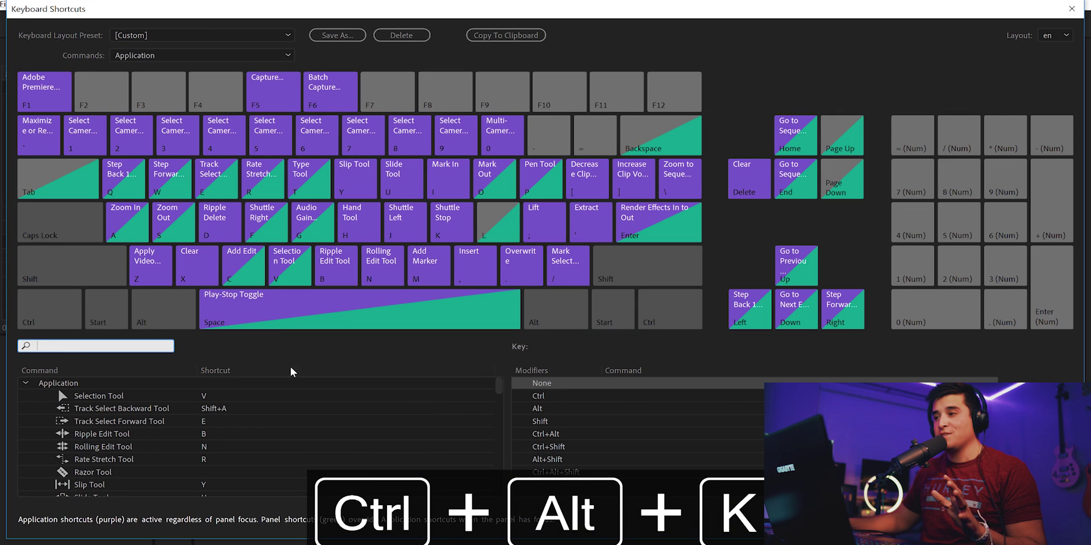
{"action": "left_click", "coordinate": [1072, 8]}
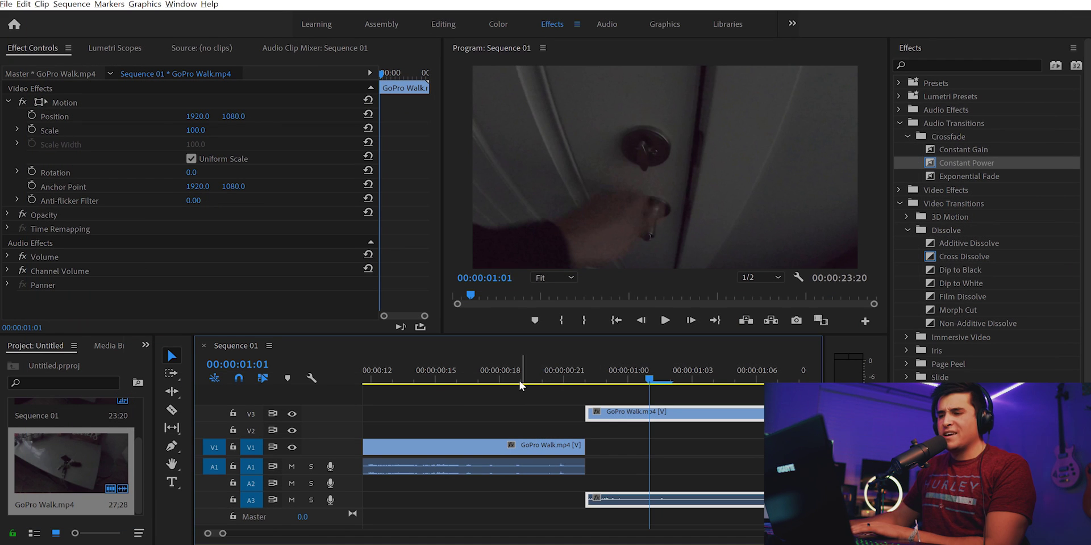
Move the playhead to 00:00:00:14 and practise cutting the V1 clip there and a few frames further on.
{"action": "left_click_drag", "start_coordinate": [500, 372], "coordinate": [414, 373]}
{"action": "left_click", "coordinate": [465, 448]}
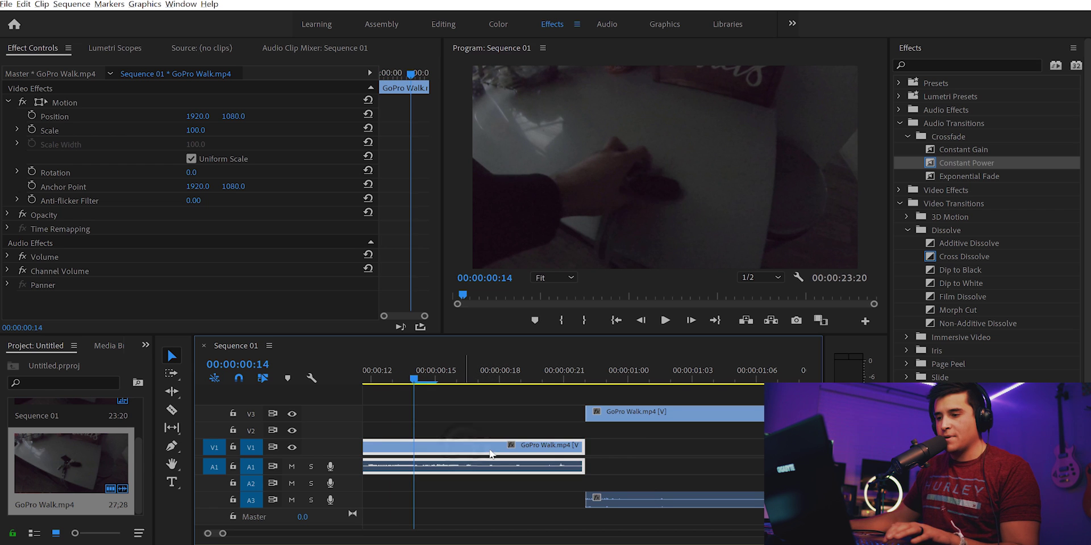
{"action": "key", "text": "ctrl+k"}
{"action": "key", "text": "shift+Right"}
{"action": "key", "text": "ctrl+k"}
Jump the playhead between edit points, from the sequence end at 00:00:23:20 back to the cut at 00:00:00:14.
{"action": "left_click", "coordinate": [755, 369]}
{"action": "key", "text": "Up"}
{"action": "key", "text": "Up"}
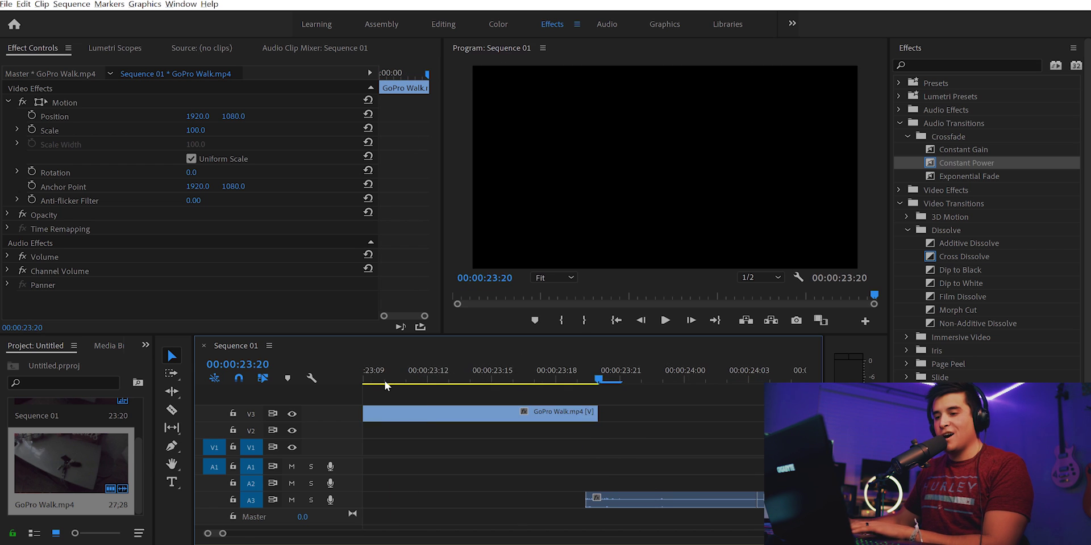
{"action": "key", "text": "Up"}
{"action": "key", "text": "minus"}
{"action": "key", "text": "minus"}
{"action": "key", "text": "minus"}
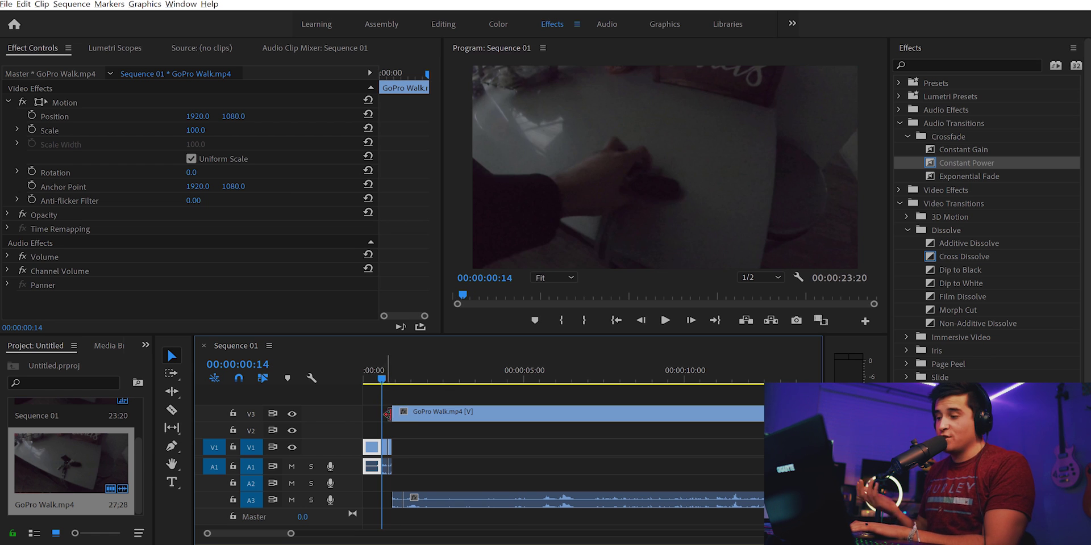
Move the playhead five frames forward to 00:00:00:19 and save the project.
{"action": "key", "text": "shift+Right"}
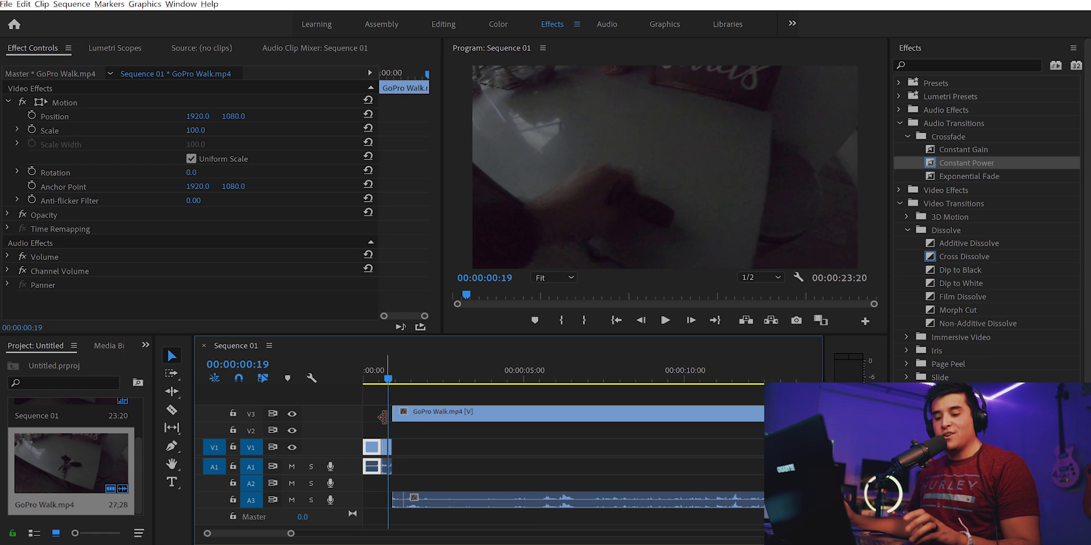
{"action": "key", "text": "ctrl+s"}
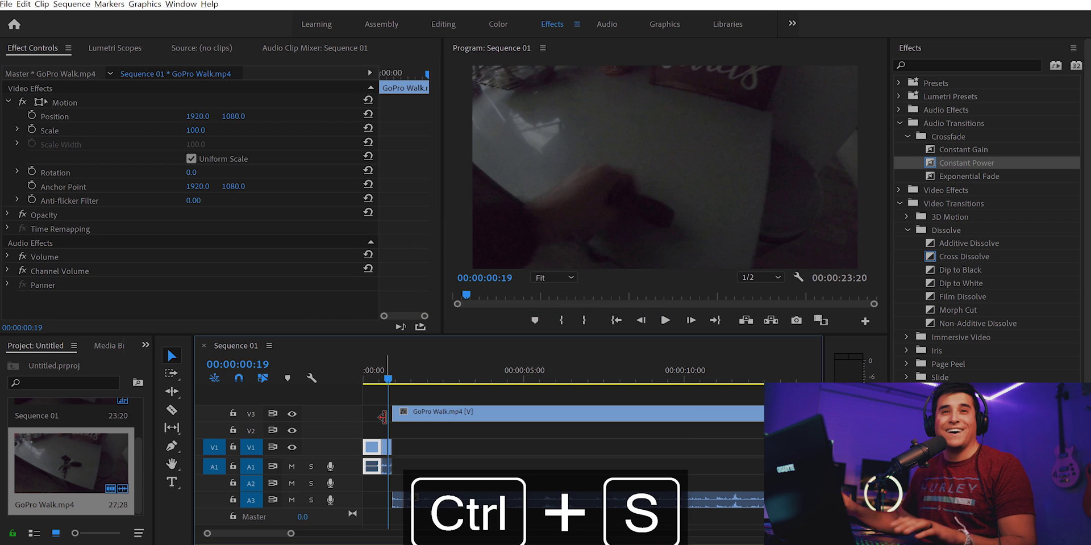